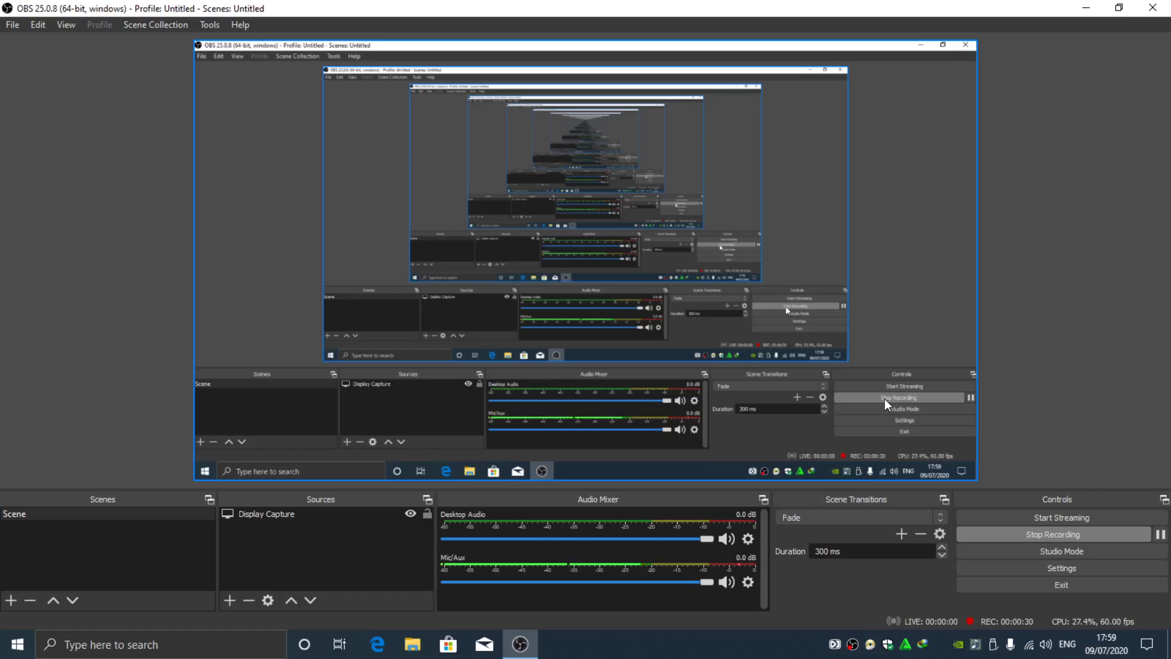
# Minimize the recording window and launch Adobe Premiere Pro CS6 from the desktop
pyautogui.click(1086, 8)
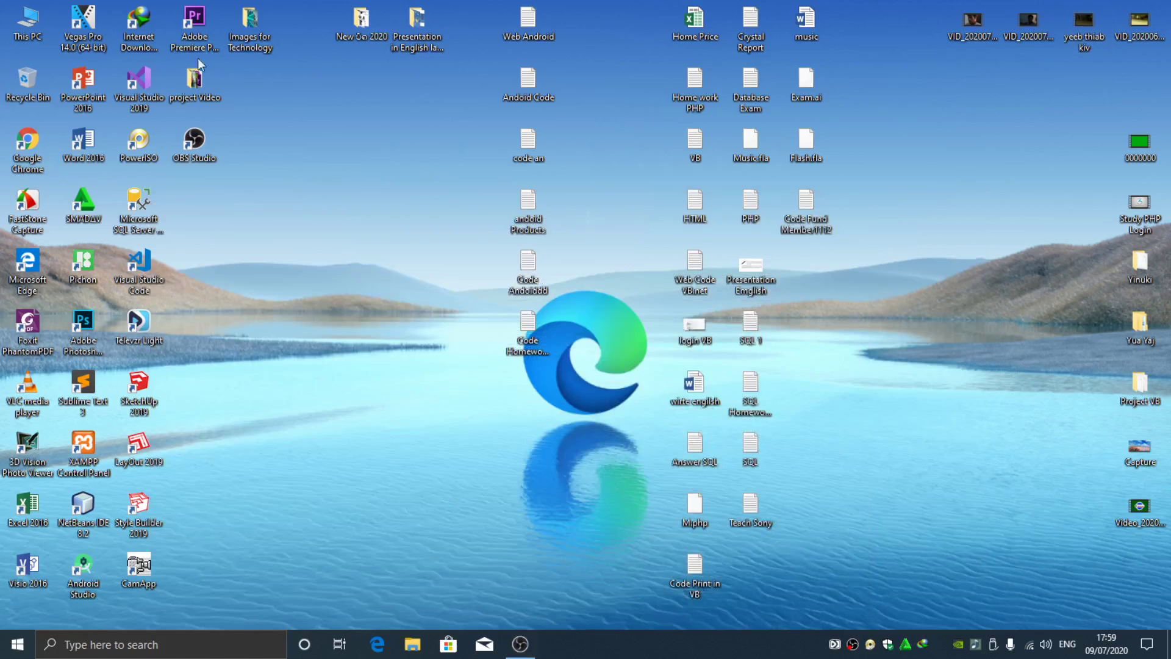
pyautogui.click(182, 40)
pyautogui.doubleClick(181, 40)
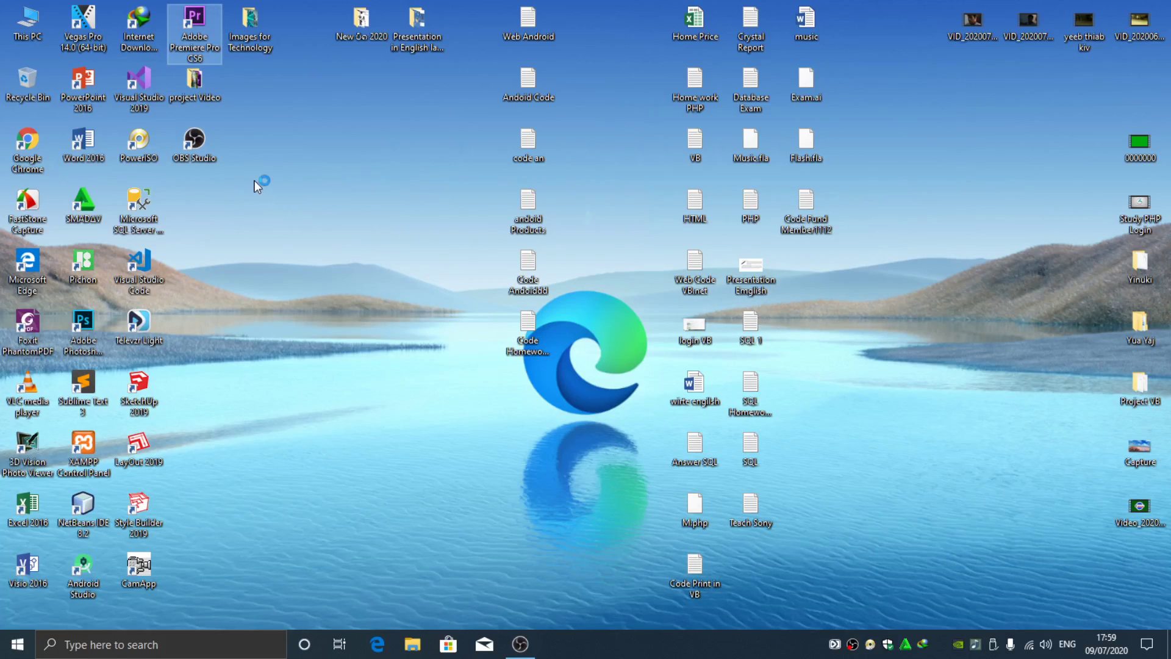
pyautogui.rightClick(293, 220)
pyautogui.click(345, 270)
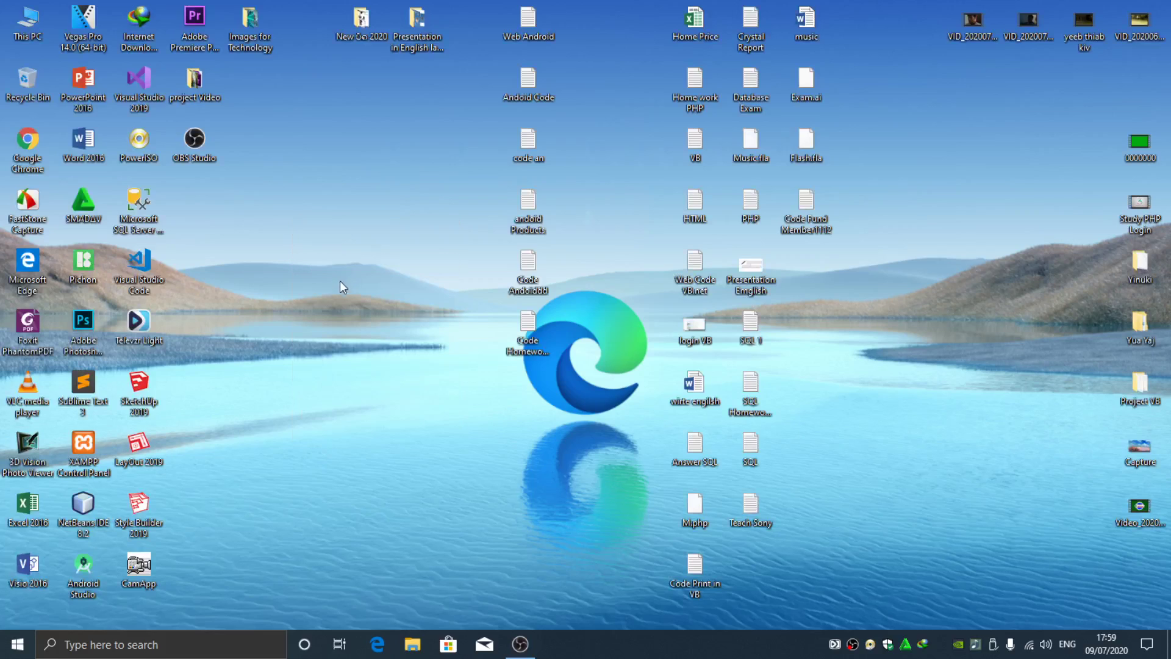
pyautogui.rightClick(338, 300)
pyautogui.click(427, 342)
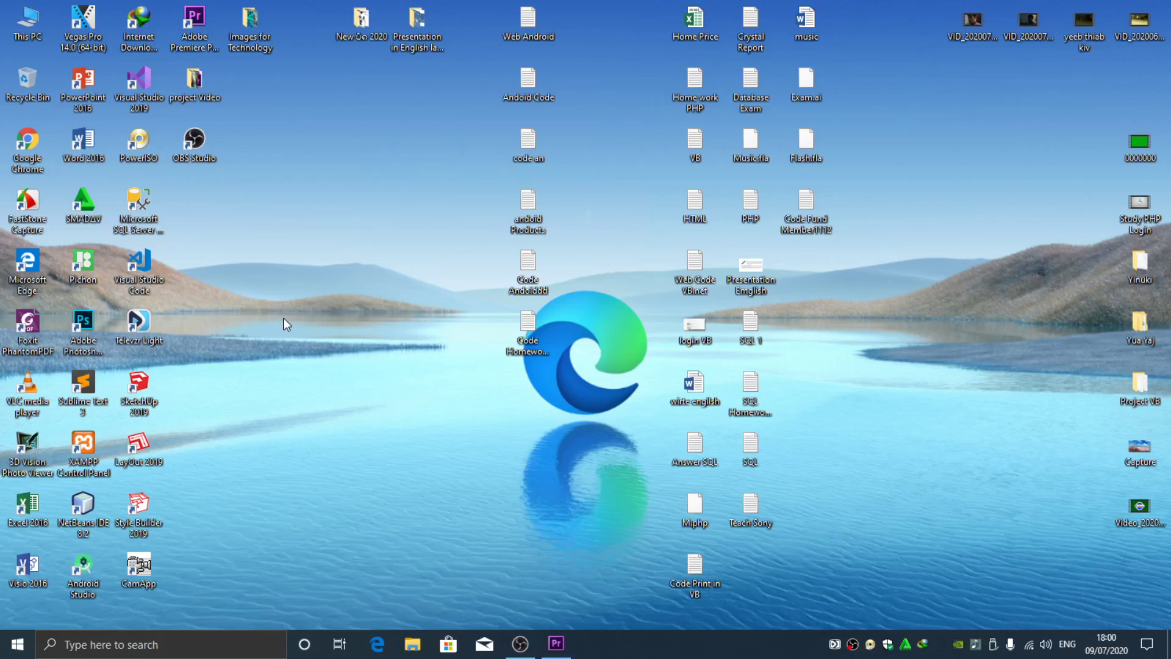
pyautogui.rightClick(340, 242)
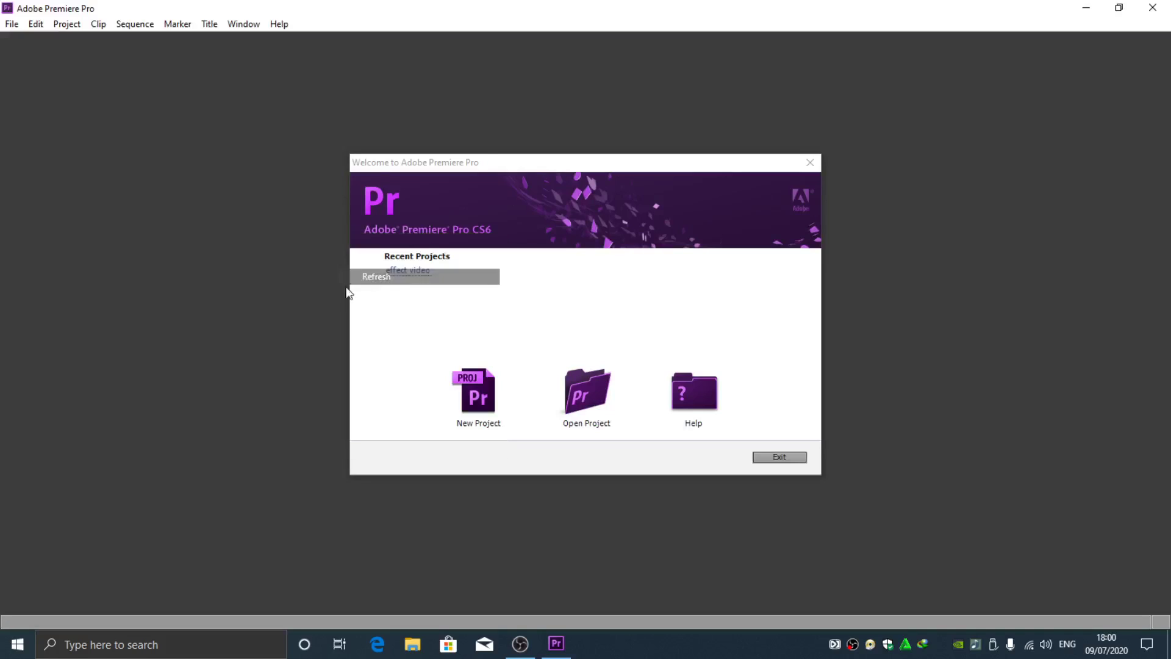
# Start a new project and name it "ua nkauj", stored in the project Video folder on the desktop
pyautogui.click(464, 386)
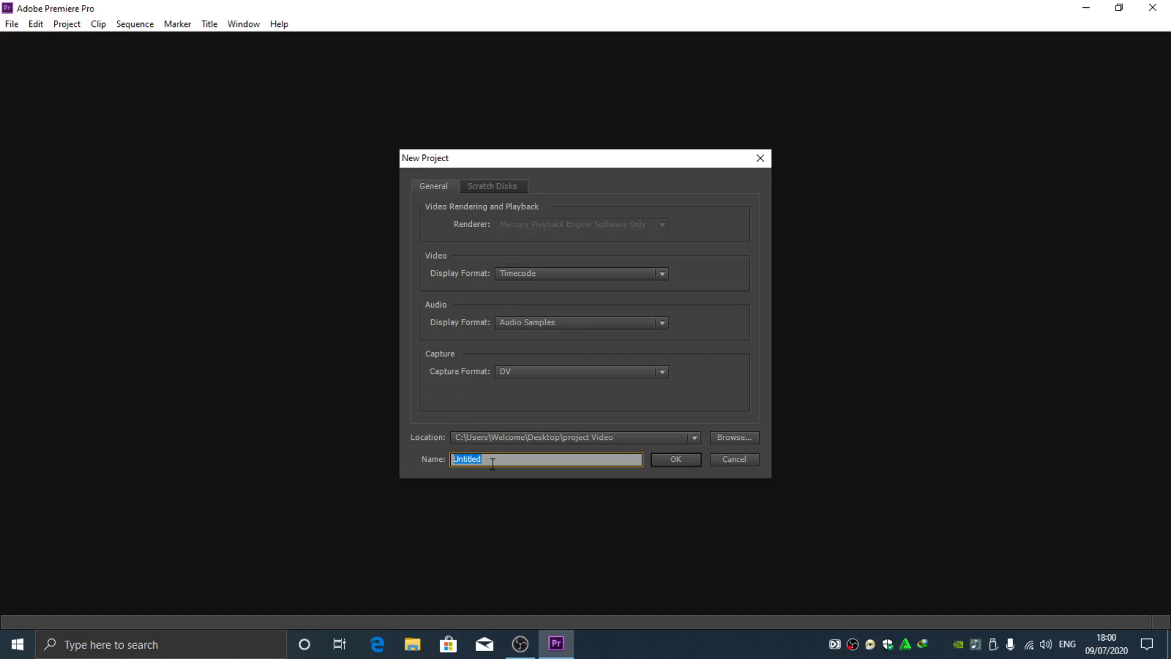
pyautogui.press('BackSpace')
pyautogui.write('ua nkauj')
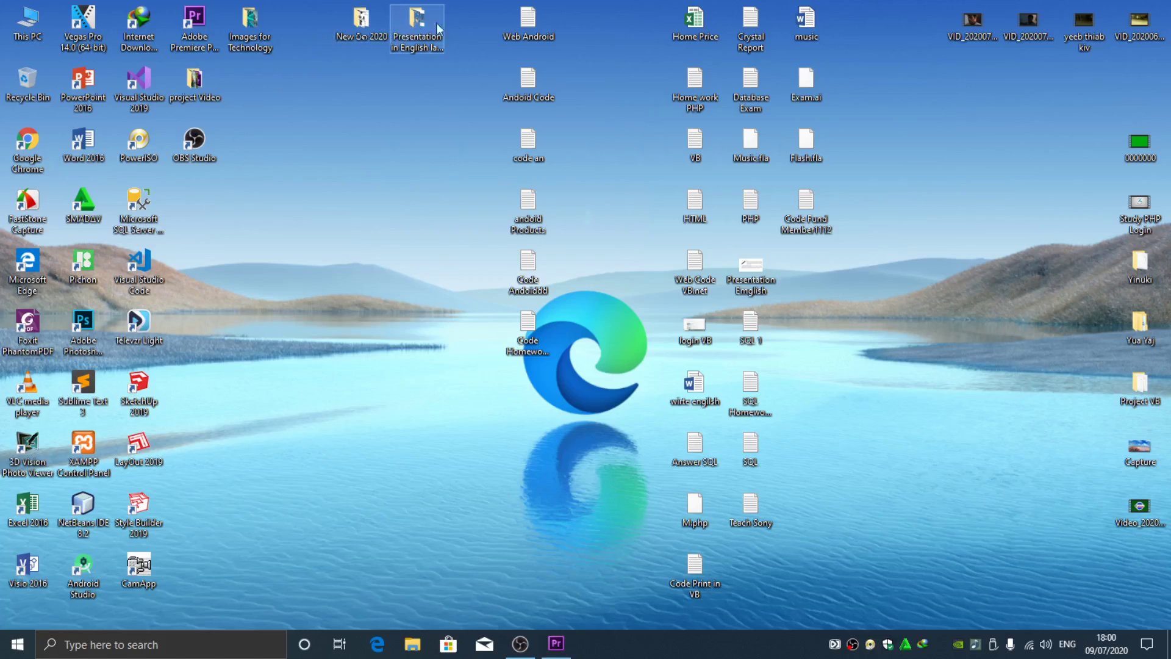
# Move the project Video folder to the empty desktop area beside the text files, refresh the desktop and return to Premiere Pro
pyautogui.moveTo(196, 91); pyautogui.dragTo(425, 232)
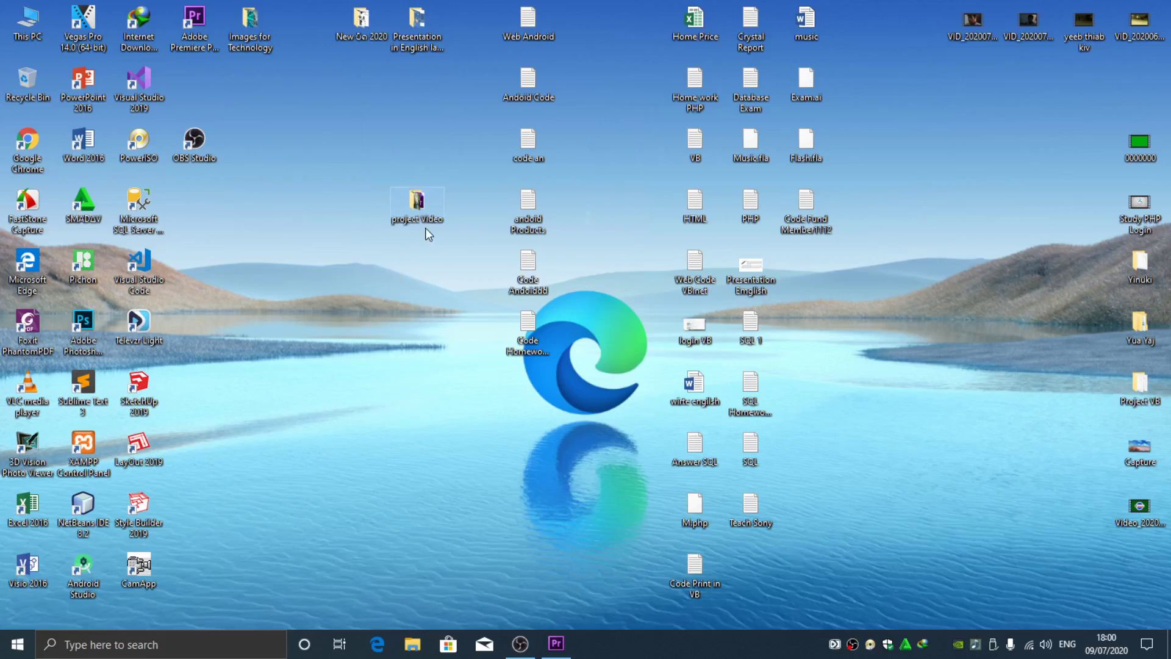
pyautogui.rightClick(329, 151)
pyautogui.click(352, 194)
pyautogui.click(557, 644)
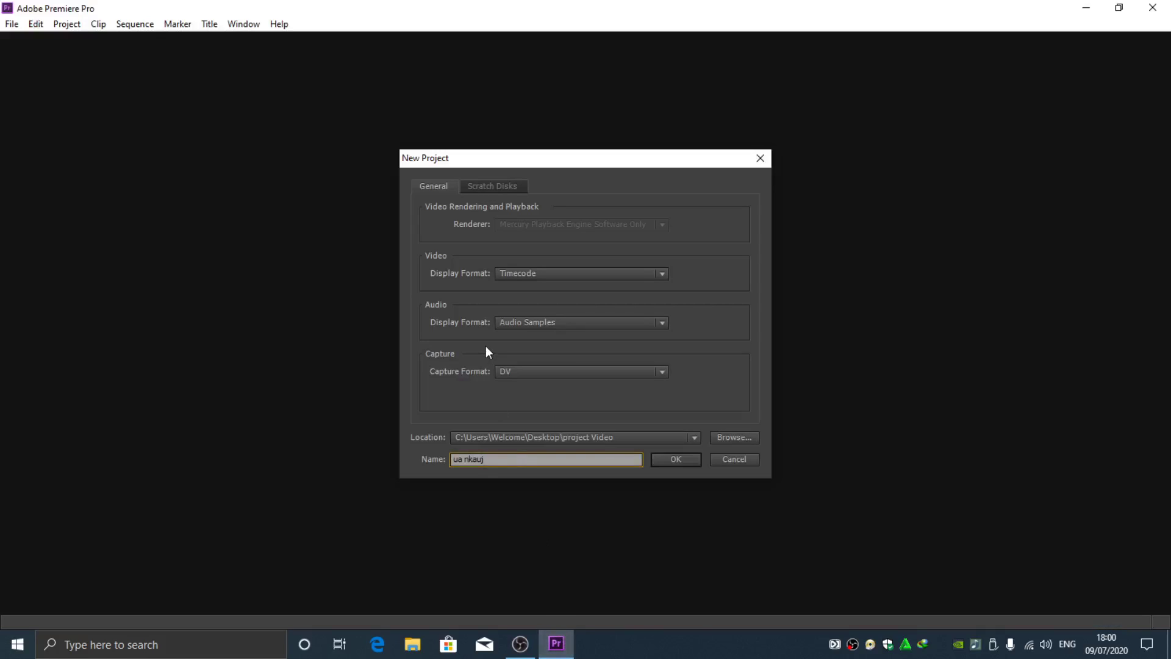
# Confirm the new project and create a sequence named "ua nkauj" with the DV - NTSC Standard 48kHz preset
pyautogui.click(682, 465)
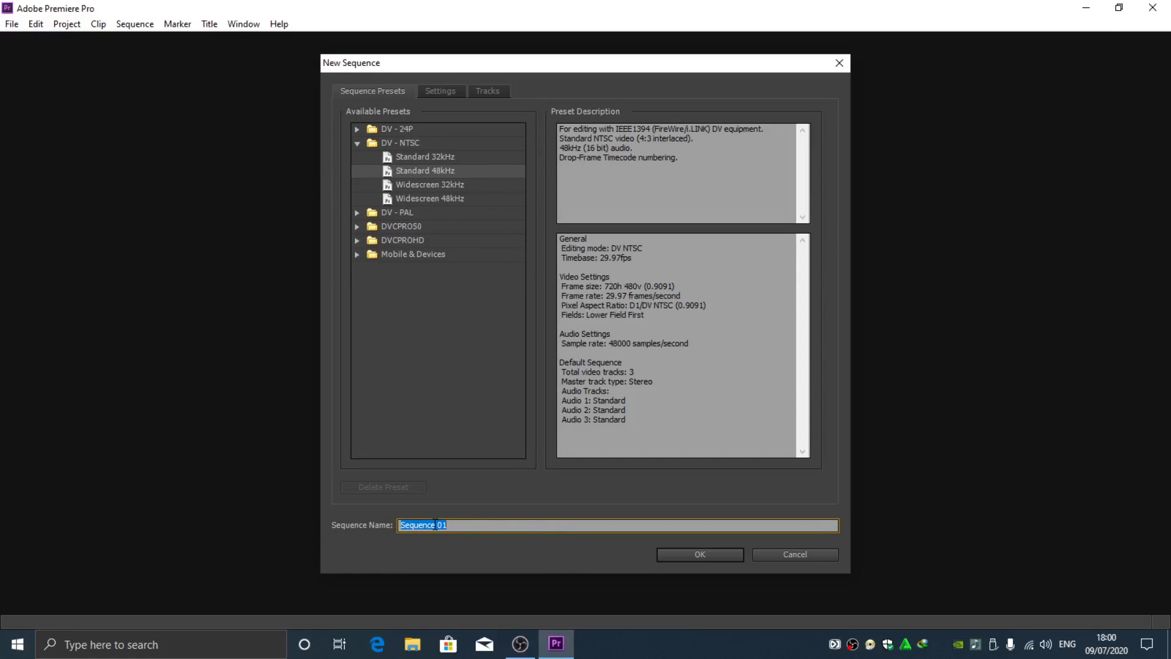
pyautogui.write('ua nj')
pyautogui.press('BackSpace')
pyautogui.write('klauj')
pyautogui.press('BackSpace')
pyautogui.press('BackSpace')
pyautogui.press('BackSpace')
pyautogui.write('auj')
pyautogui.click(683, 554)
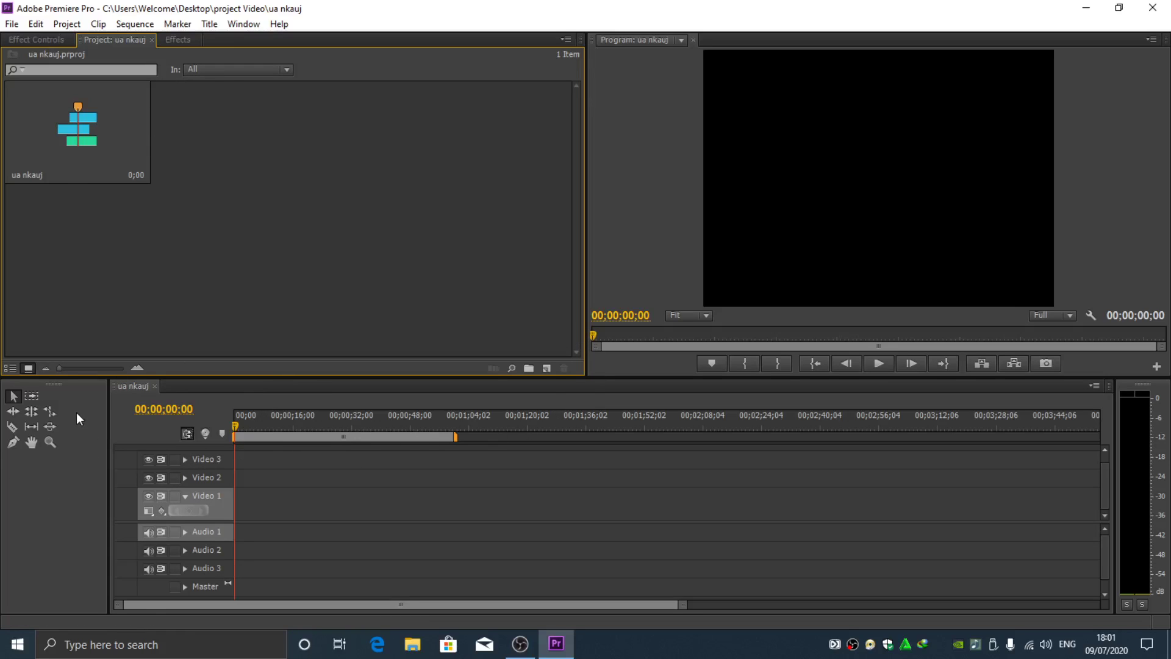
# Examine the Effect Controls, Project and Effects panels of the new project
pyautogui.click(27, 40)
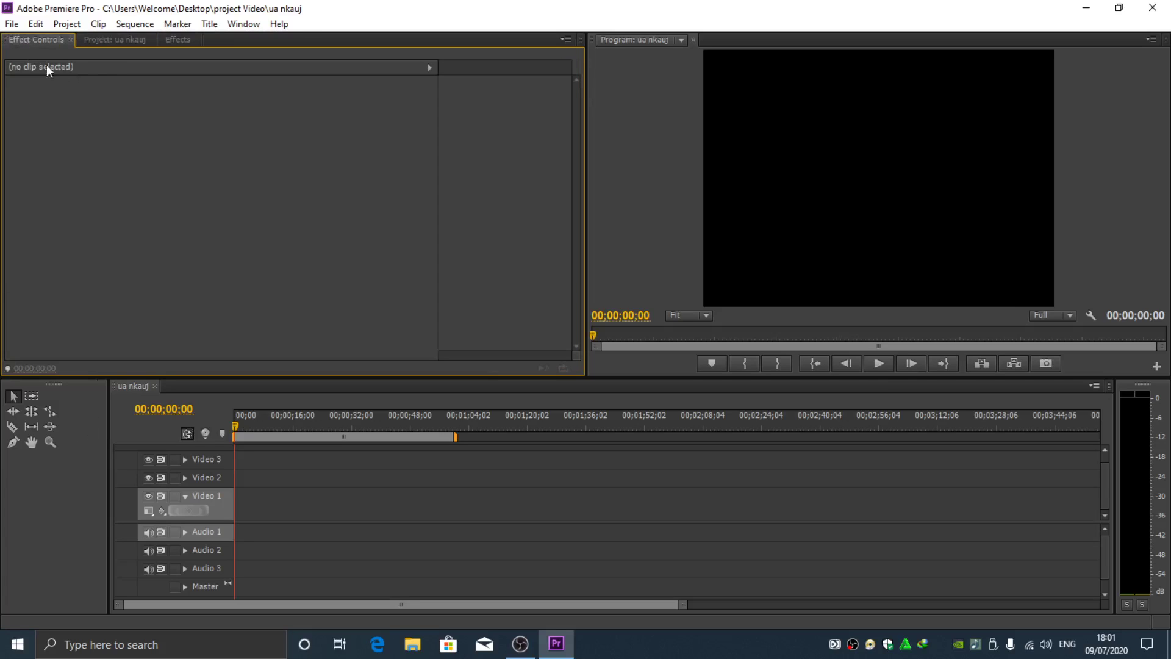
pyautogui.click(108, 40)
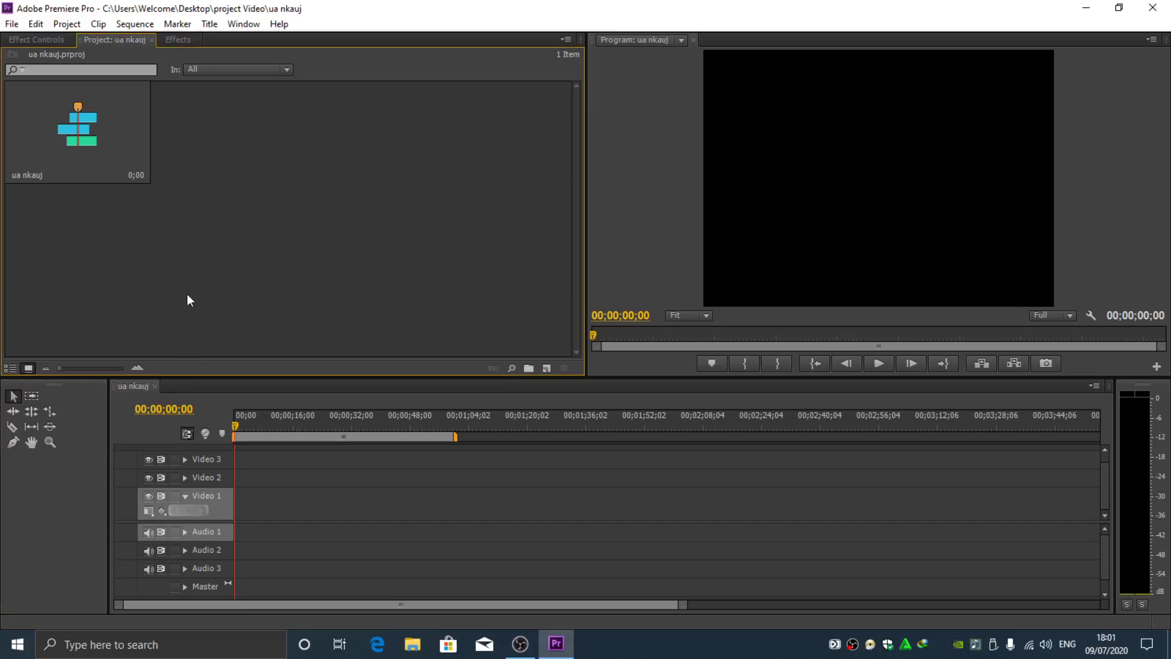
pyautogui.click(29, 40)
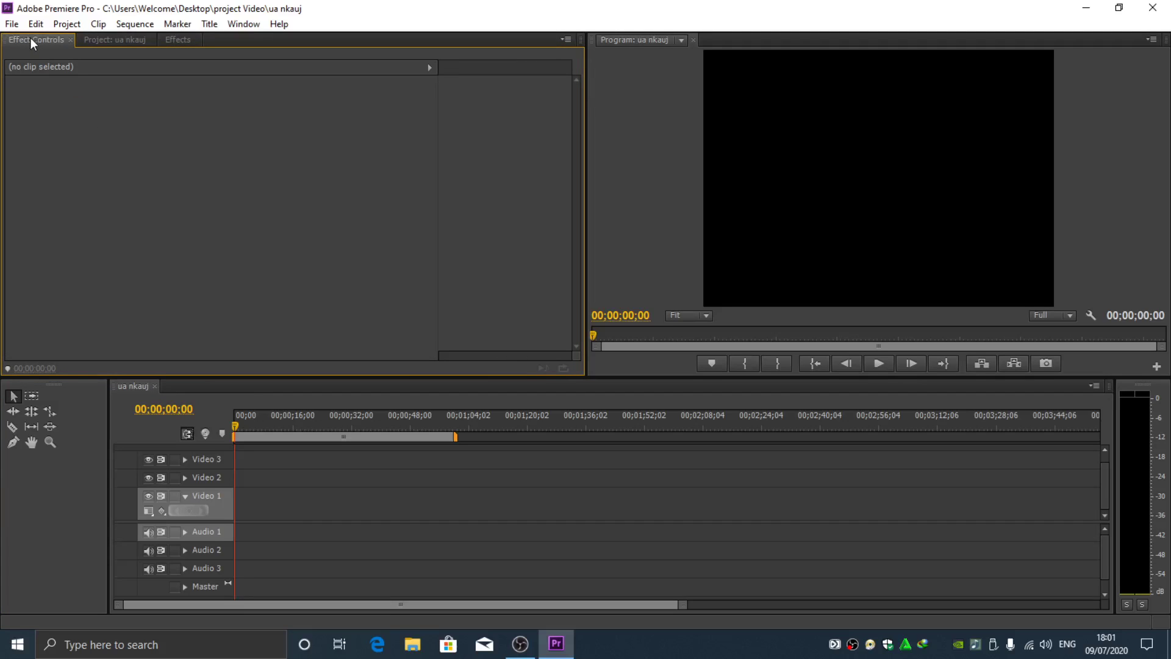
pyautogui.rightClick(30, 39)
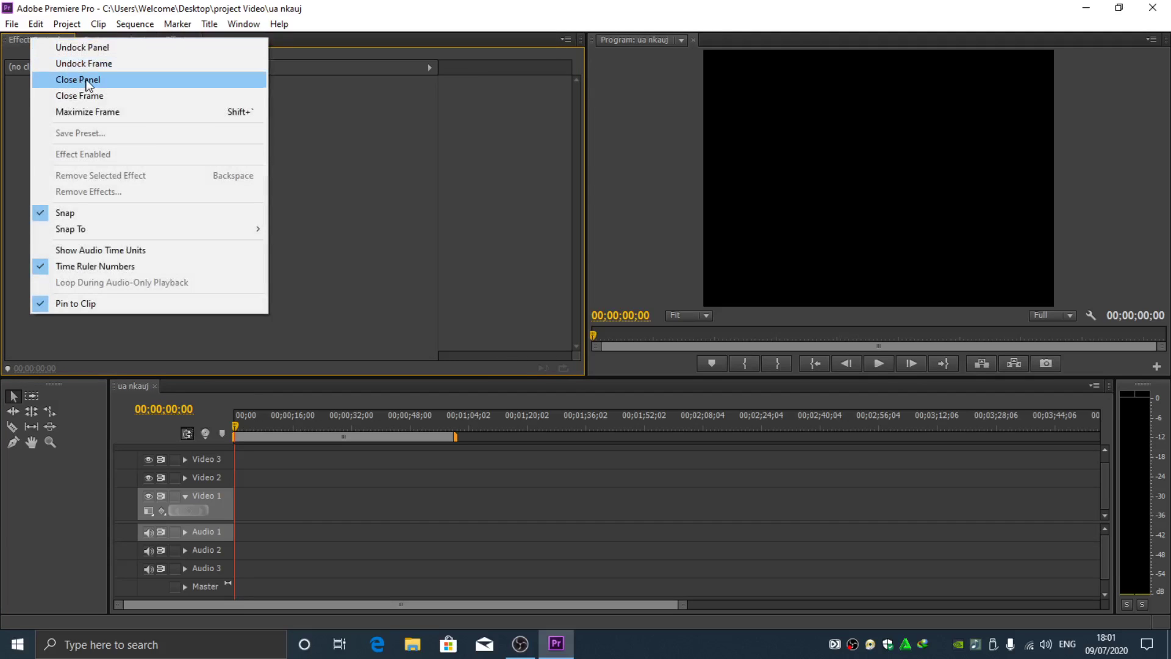
pyautogui.click(349, 180)
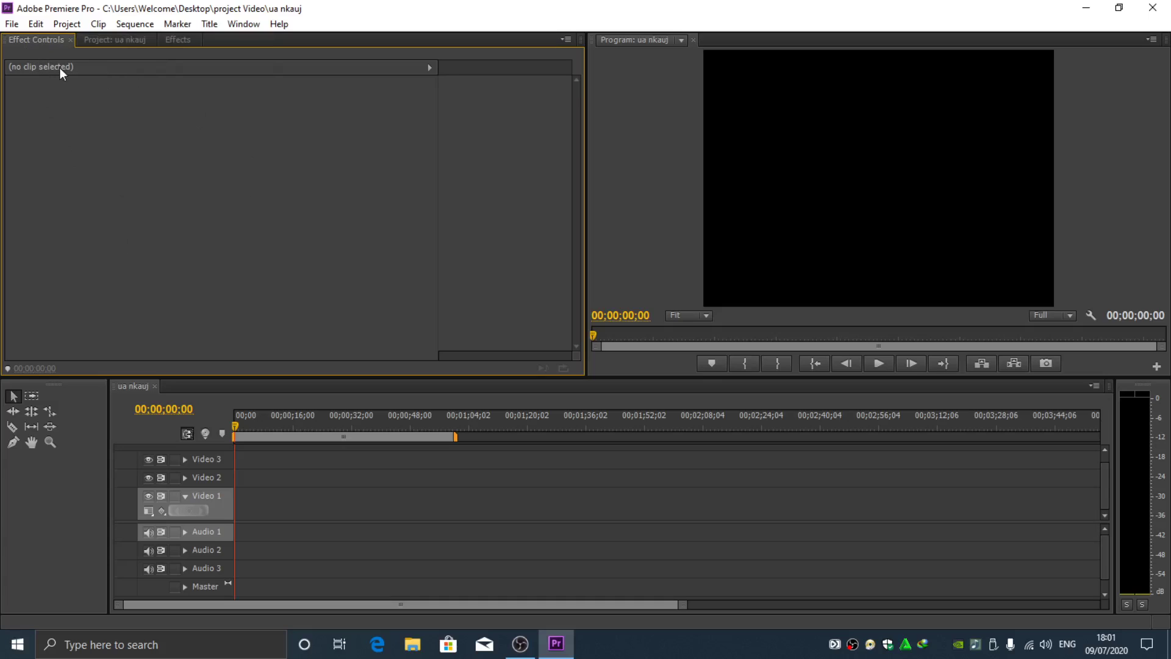
pyautogui.click(116, 37)
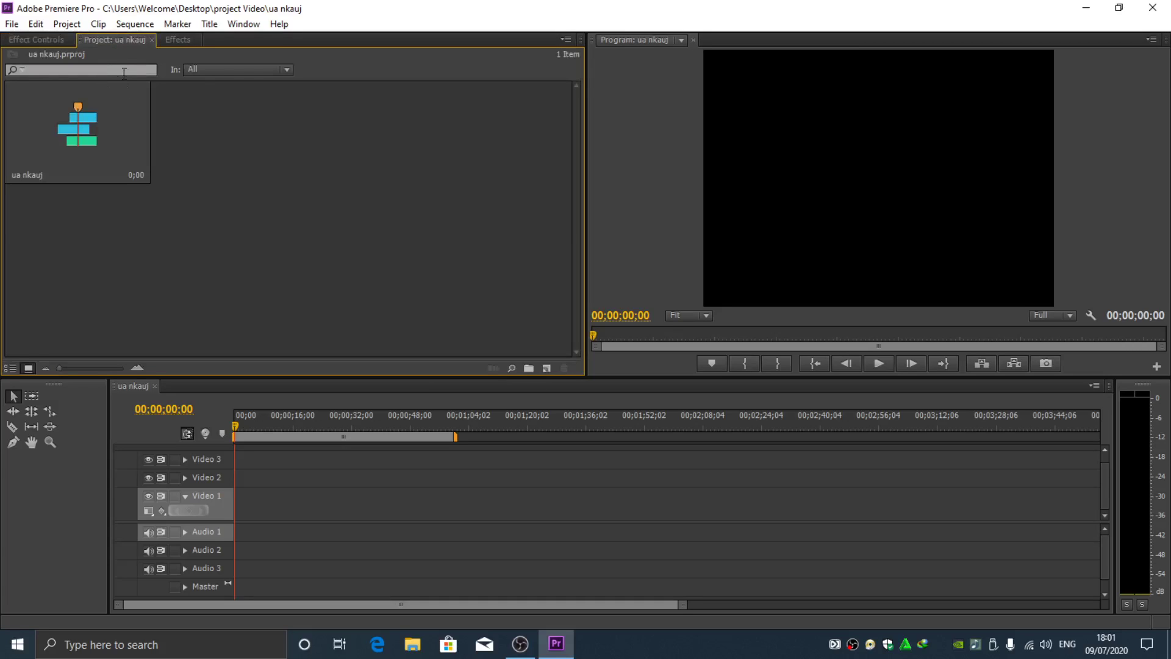
pyautogui.click(174, 40)
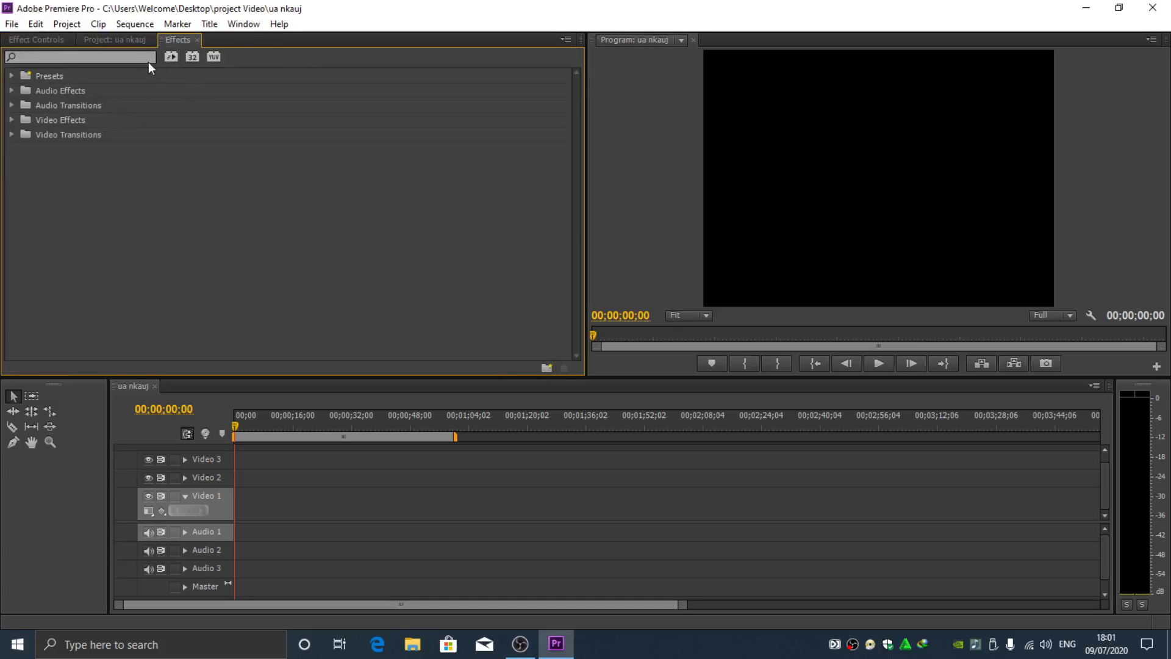
pyautogui.click(100, 39)
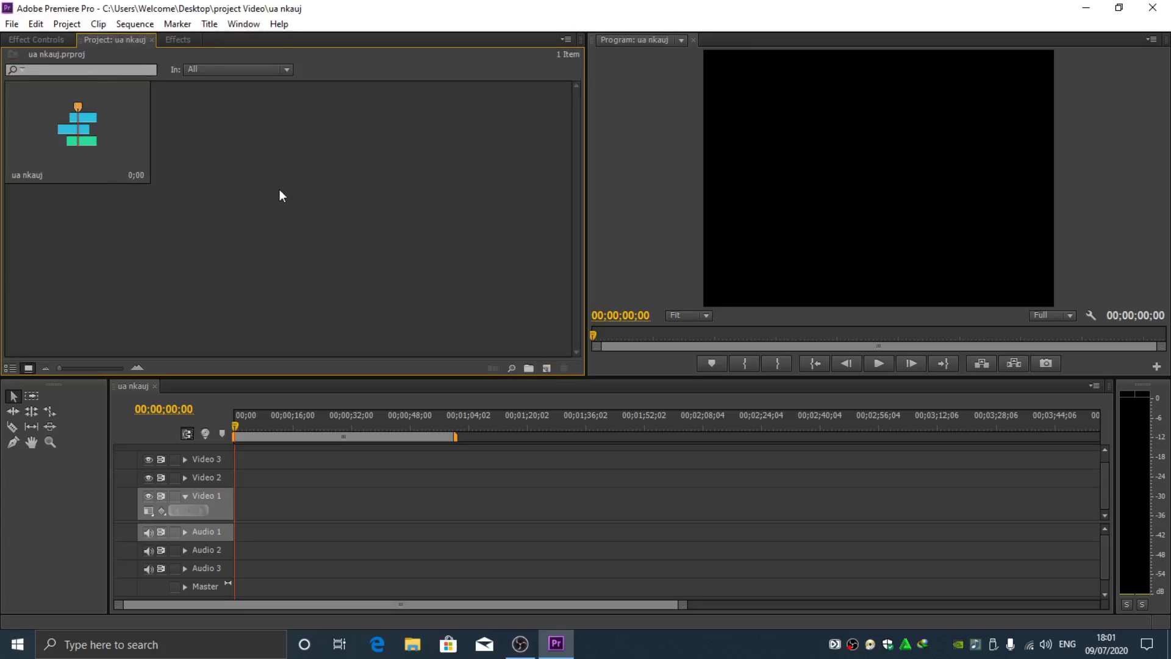
# Start importing media into the project and browse to the New Volume (D:) drive
pyautogui.rightClick(282, 130)
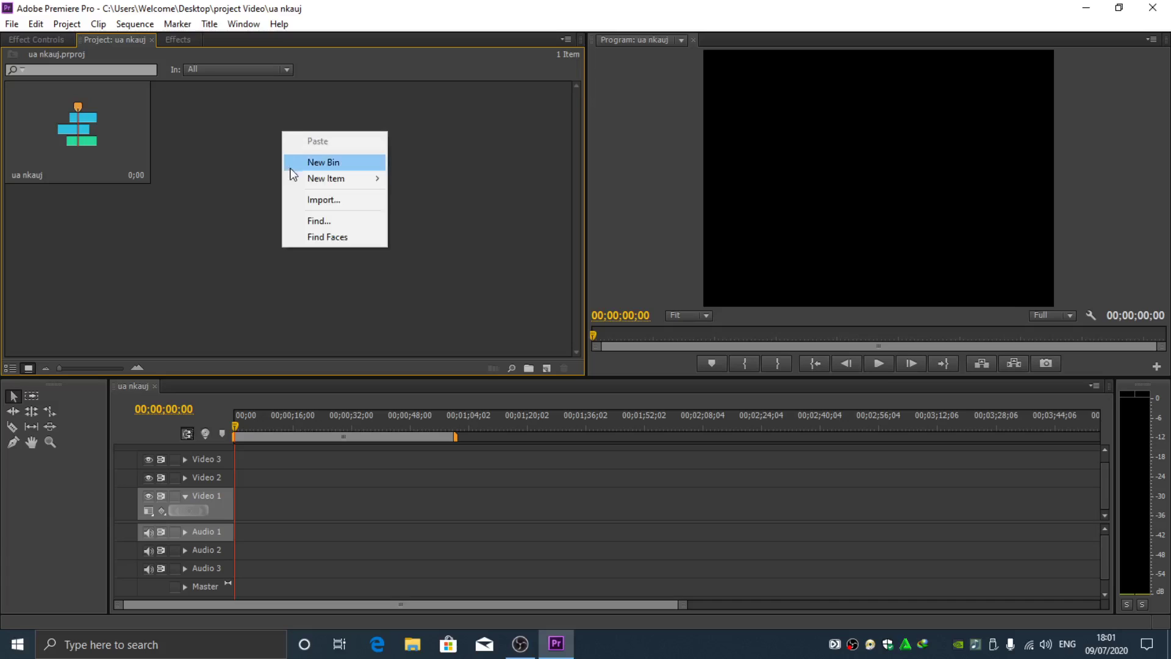
pyautogui.click(351, 201)
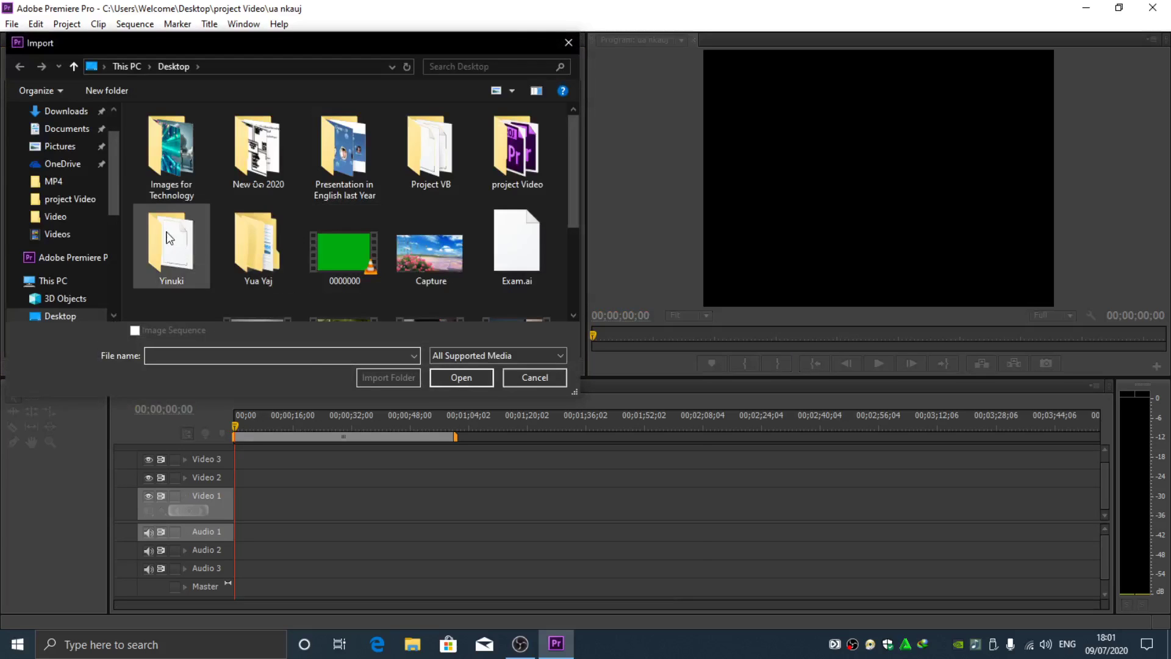
pyautogui.scroll(-3, 354, 256)
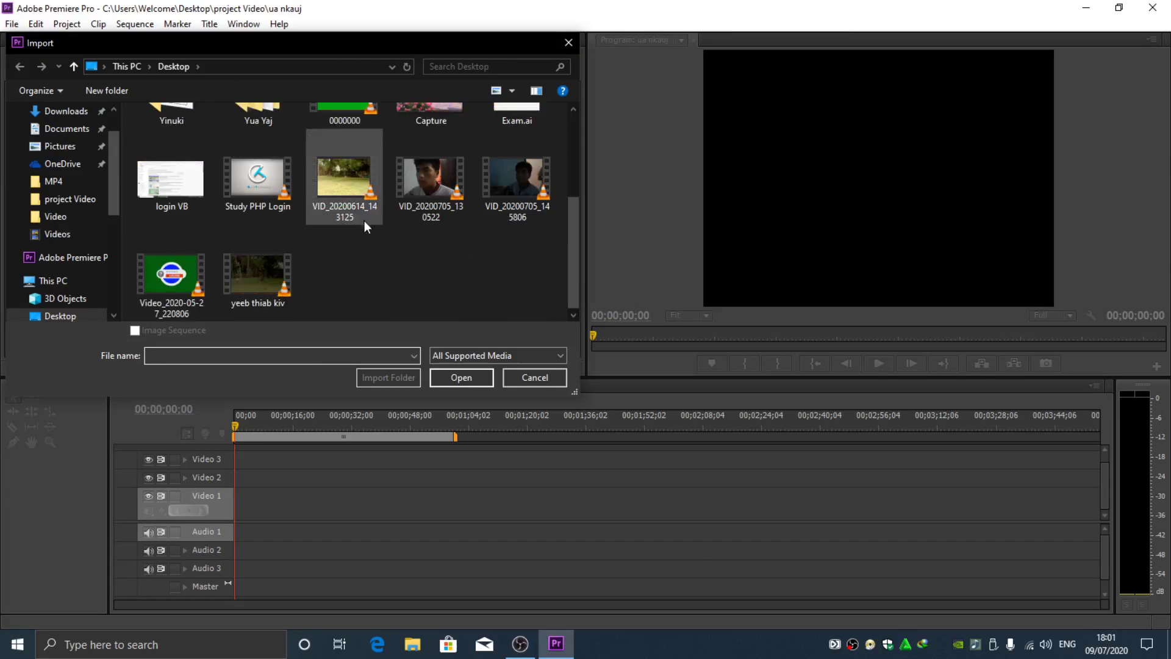
pyautogui.scroll(1, 384, 256)
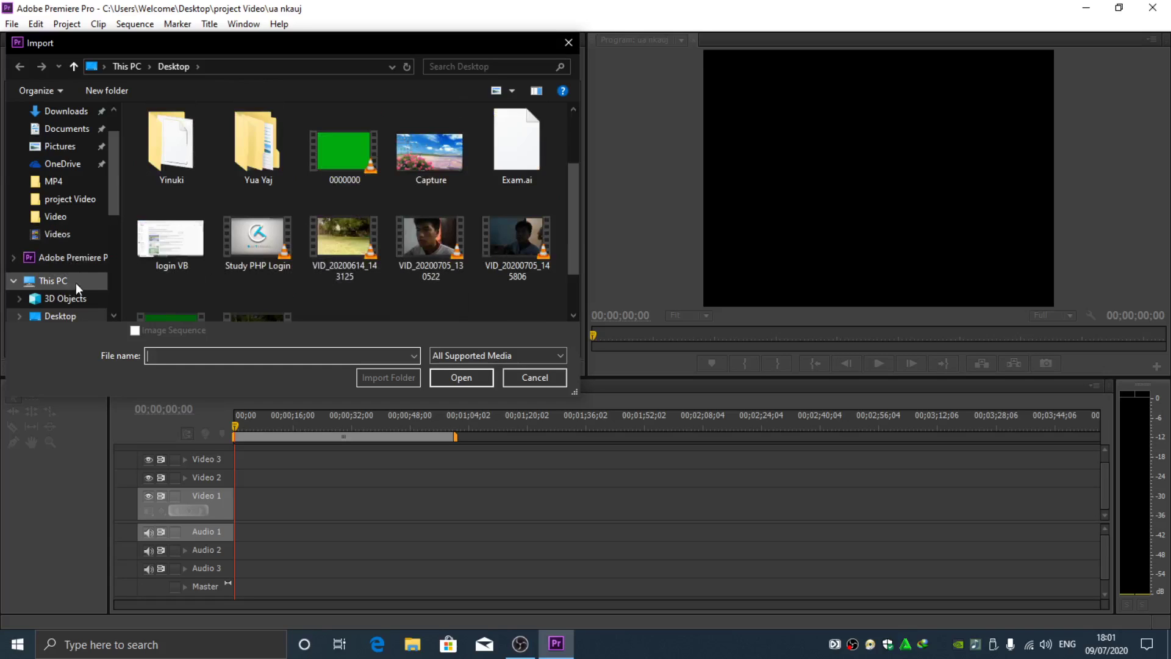
pyautogui.scroll(-1, 73, 283)
pyautogui.scroll(-1, 78, 285)
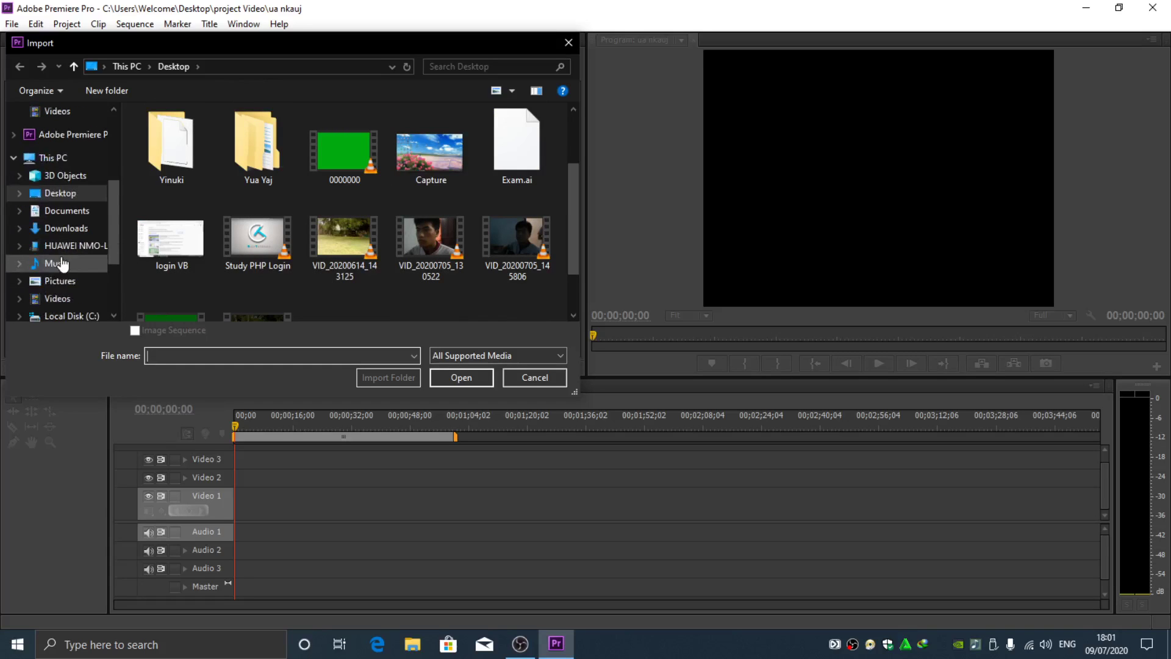
pyautogui.scroll(-2, 80, 269)
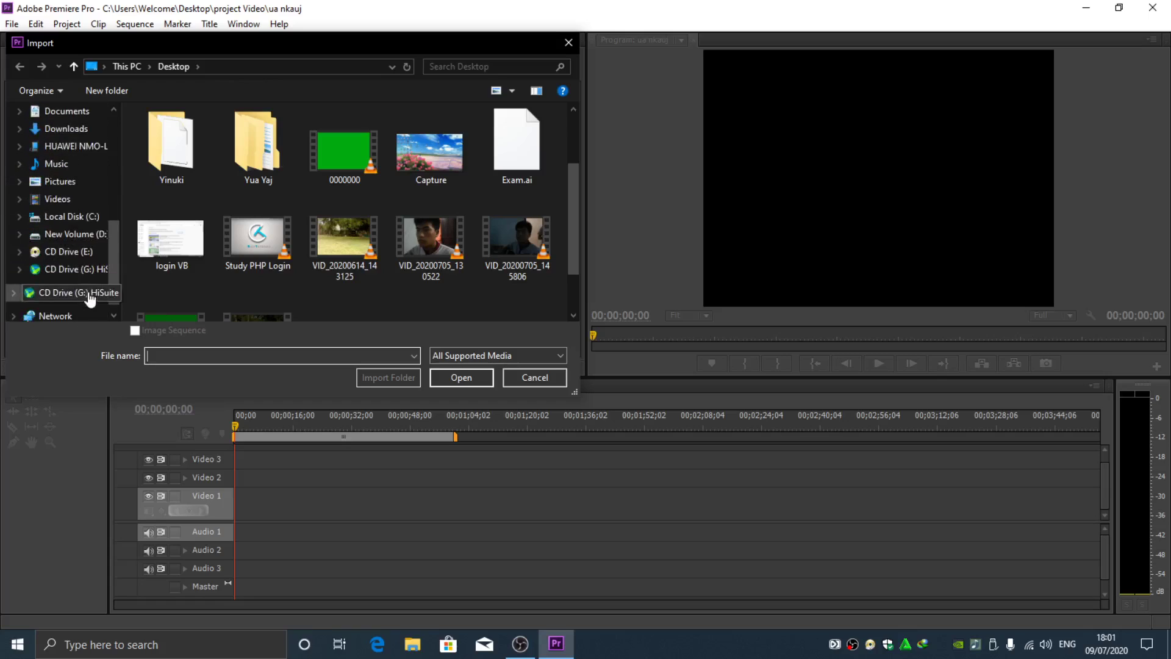
pyautogui.click(85, 234)
# Find and open the Paj Hauv Sab folder on the New Volume (D:) drive
pyautogui.scroll(-12, 181, 232)
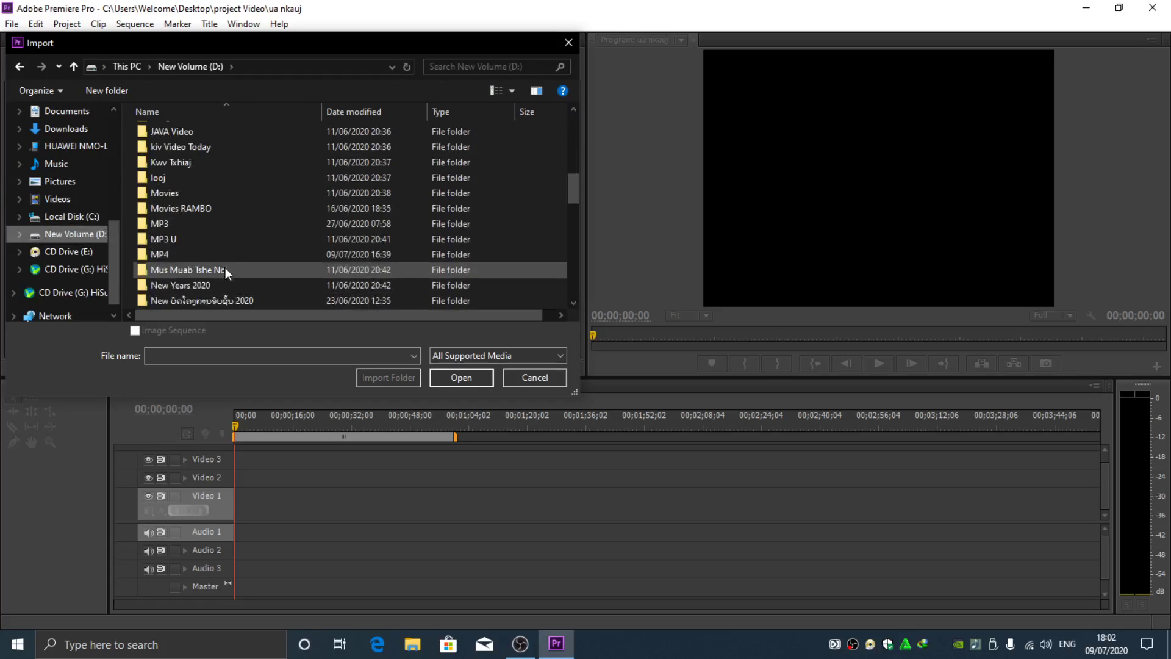
pyautogui.scroll(-5, 205, 248)
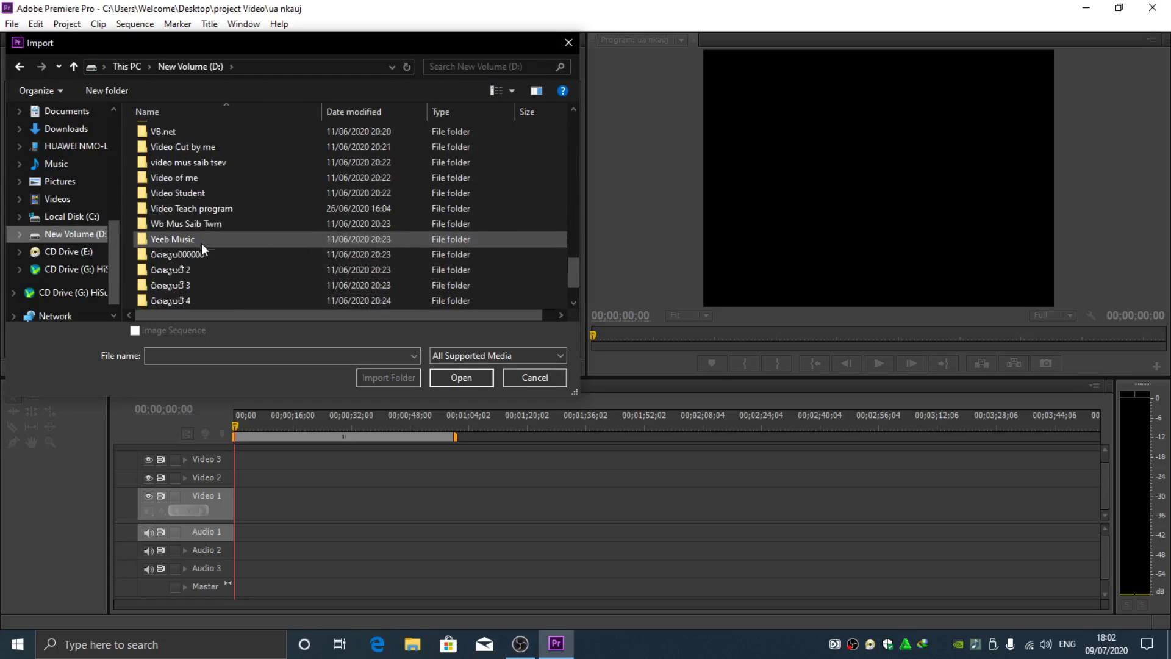
pyautogui.scroll(10, 206, 248)
pyautogui.scroll(15, 193, 236)
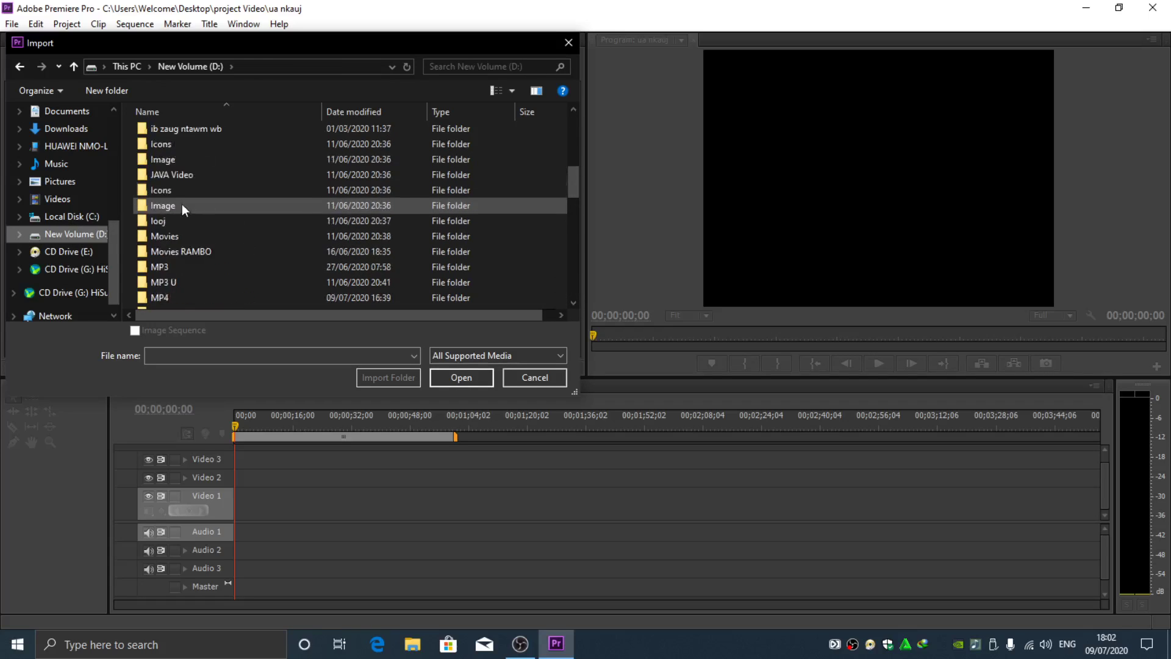
pyautogui.scroll(-15, 201, 224)
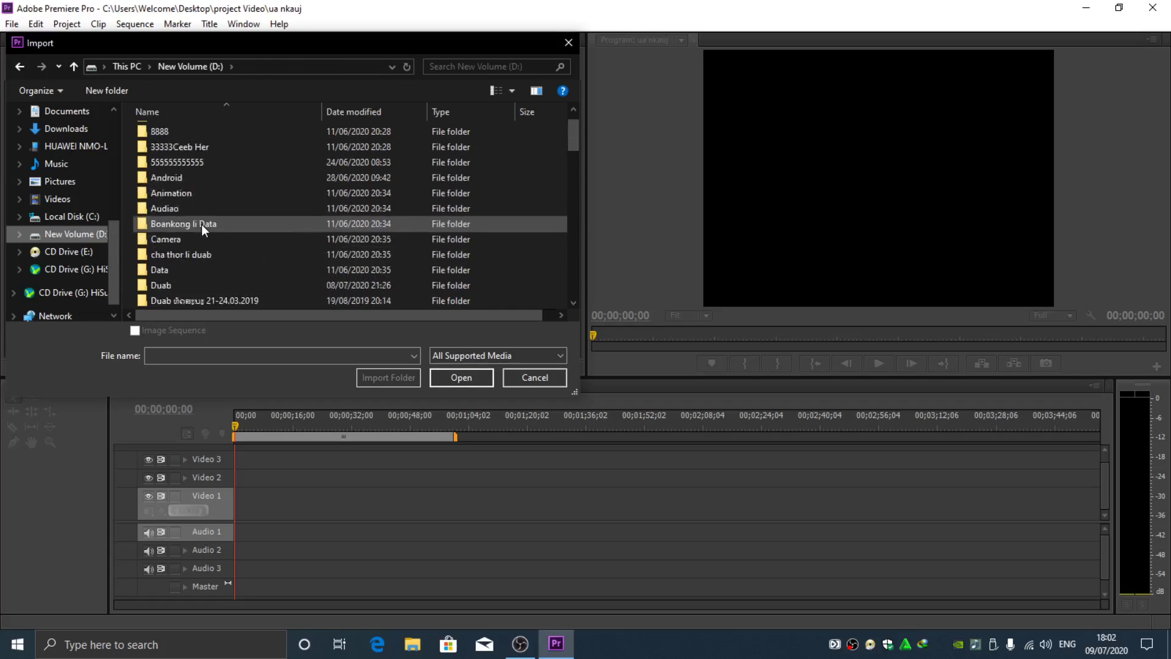
pyautogui.scroll(3, 201, 225)
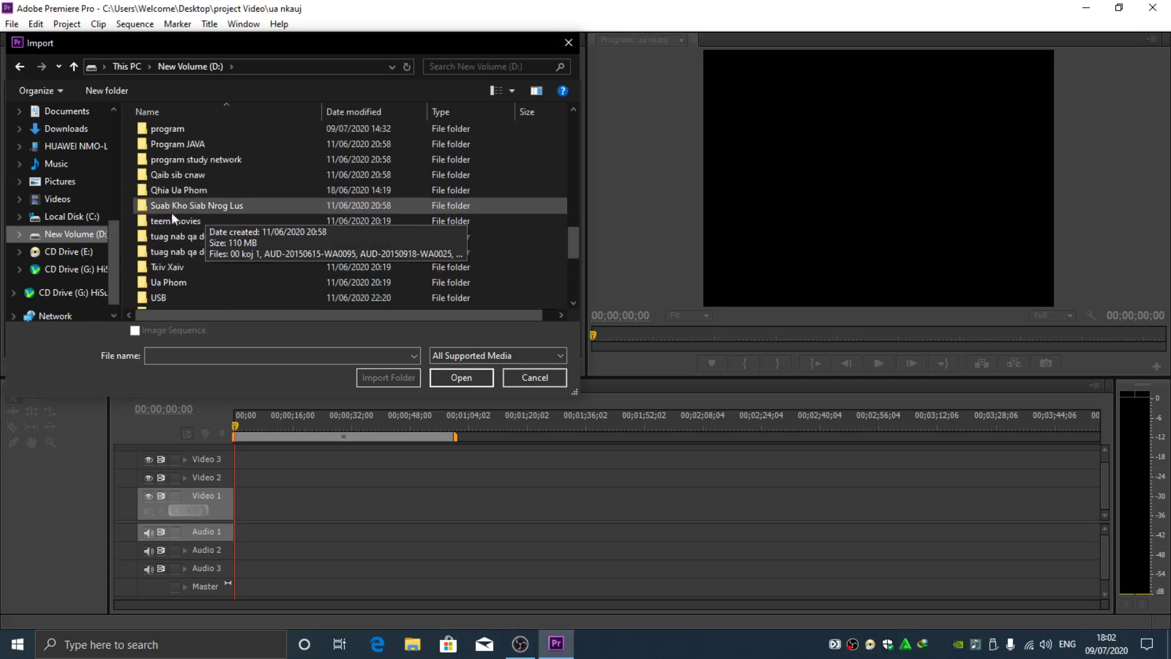
pyautogui.scroll(1, 208, 191)
pyautogui.scroll(1, 209, 189)
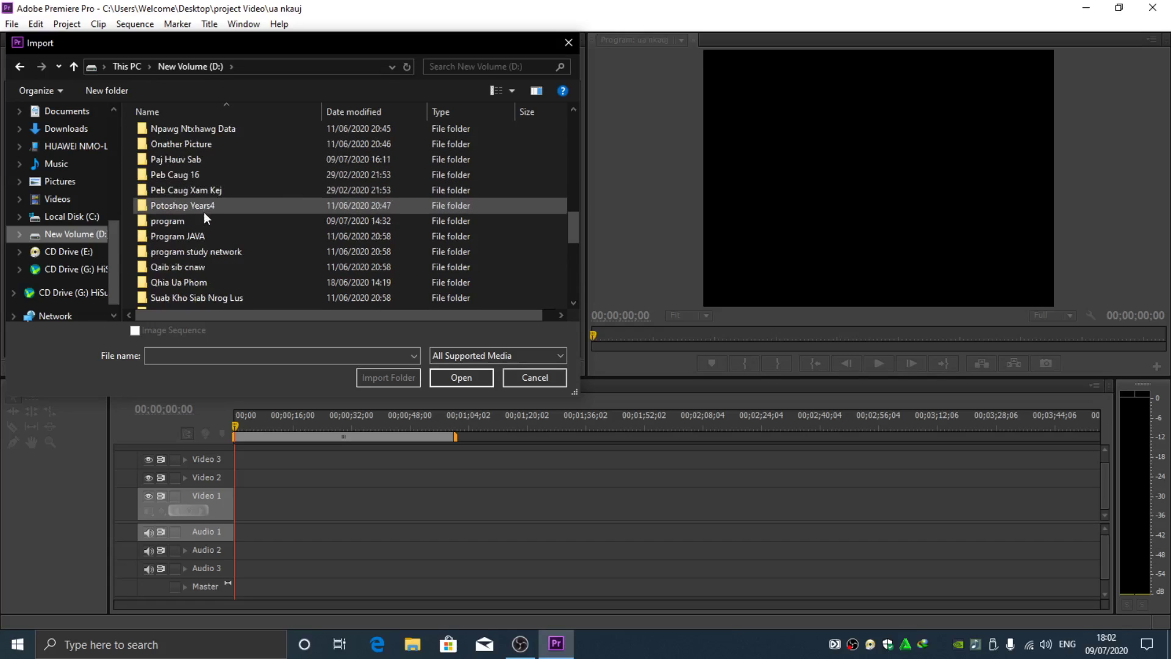
pyautogui.doubleClick(207, 160)
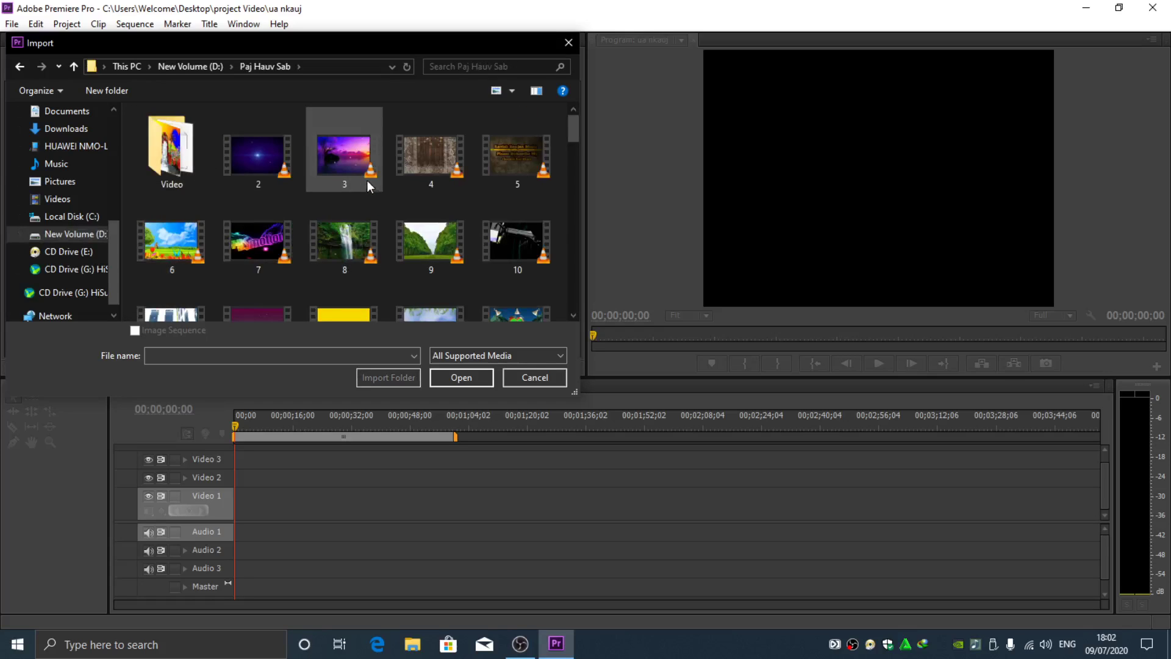
# Look through the clips in the Paj Hauv Sab folder, selecting clips 3, 9 and 37 in turn
pyautogui.click(350, 162)
pyautogui.scroll(-2, 389, 243)
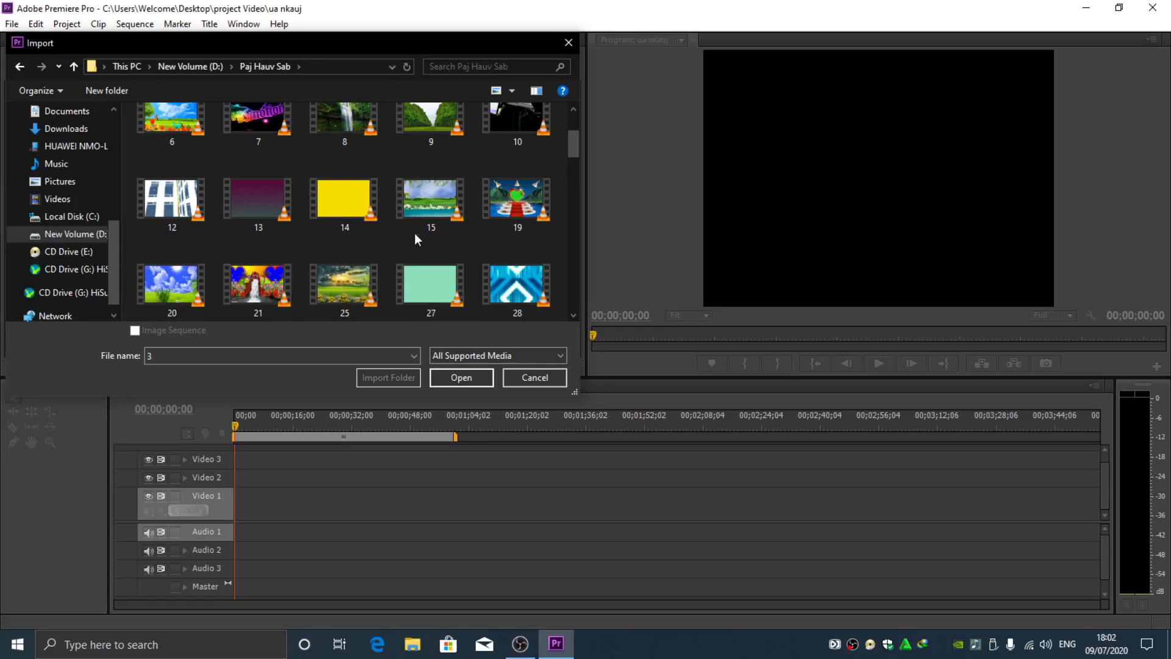
pyautogui.scroll(1, 419, 235)
pyautogui.click(434, 167)
pyautogui.scroll(-3, 408, 261)
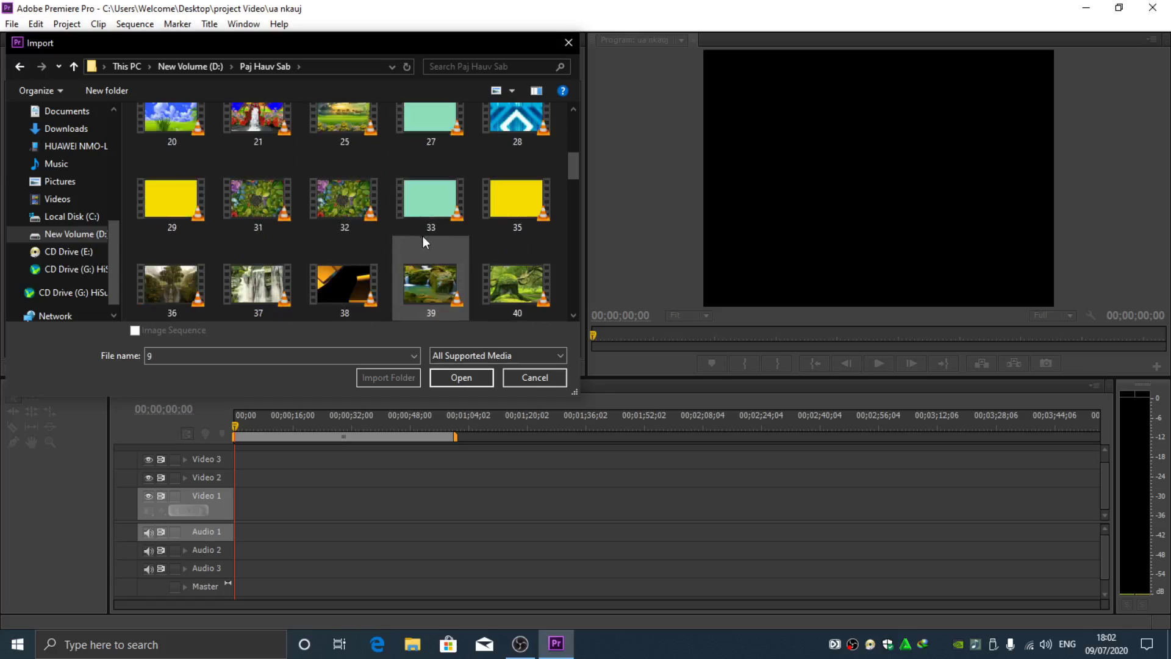
pyautogui.scroll(-3, 298, 247)
pyautogui.scroll(1, 293, 237)
pyautogui.click(265, 174)
pyautogui.scroll(5, 305, 189)
# Open the Video folder inside Paj Hauv Sab and import clip 20 into the project
pyautogui.doubleClick(173, 143)
pyautogui.scroll(-3, 366, 250)
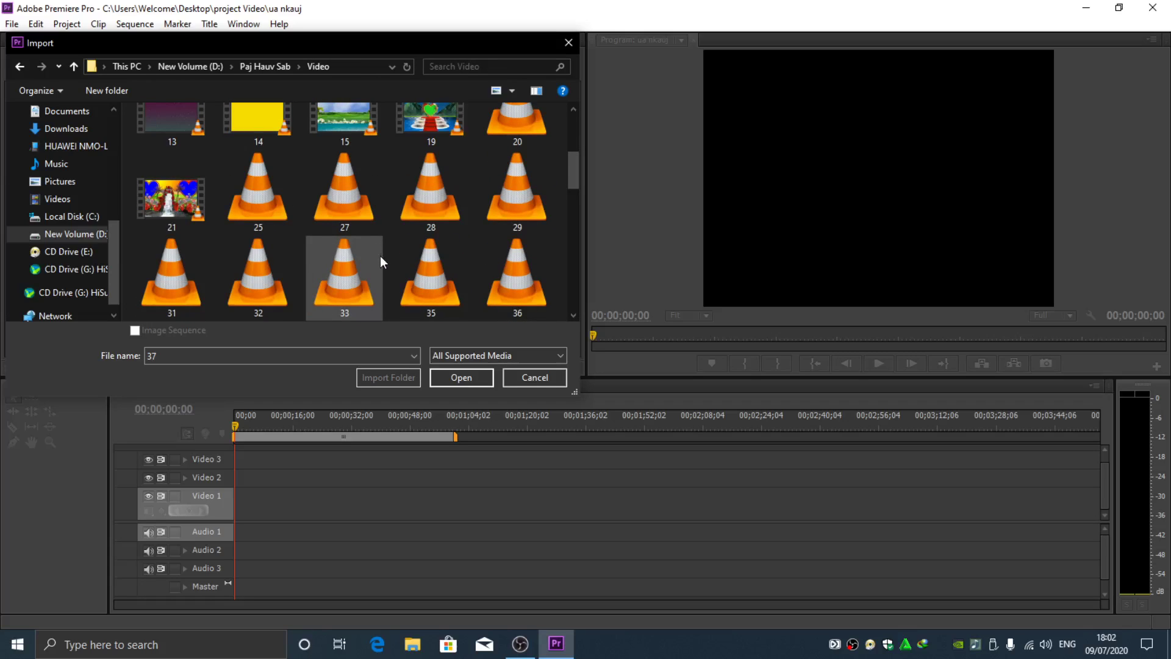
pyautogui.scroll(1, 375, 191)
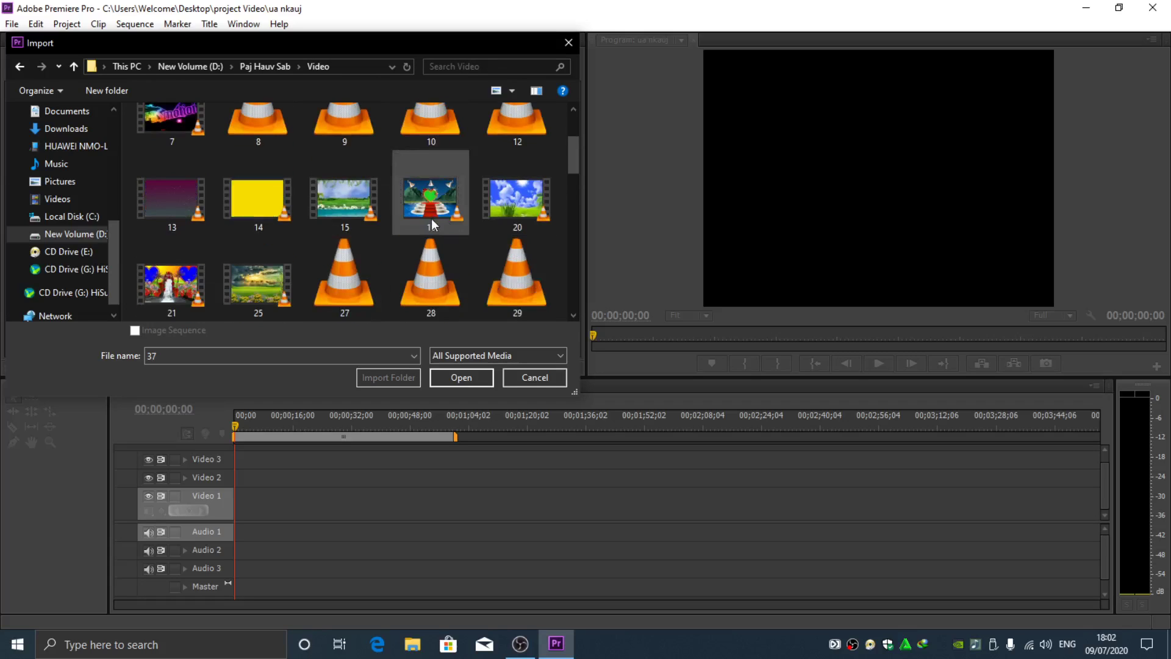
pyautogui.scroll(-1, 352, 233)
pyautogui.click(517, 116)
pyautogui.scroll(-1, 452, 232)
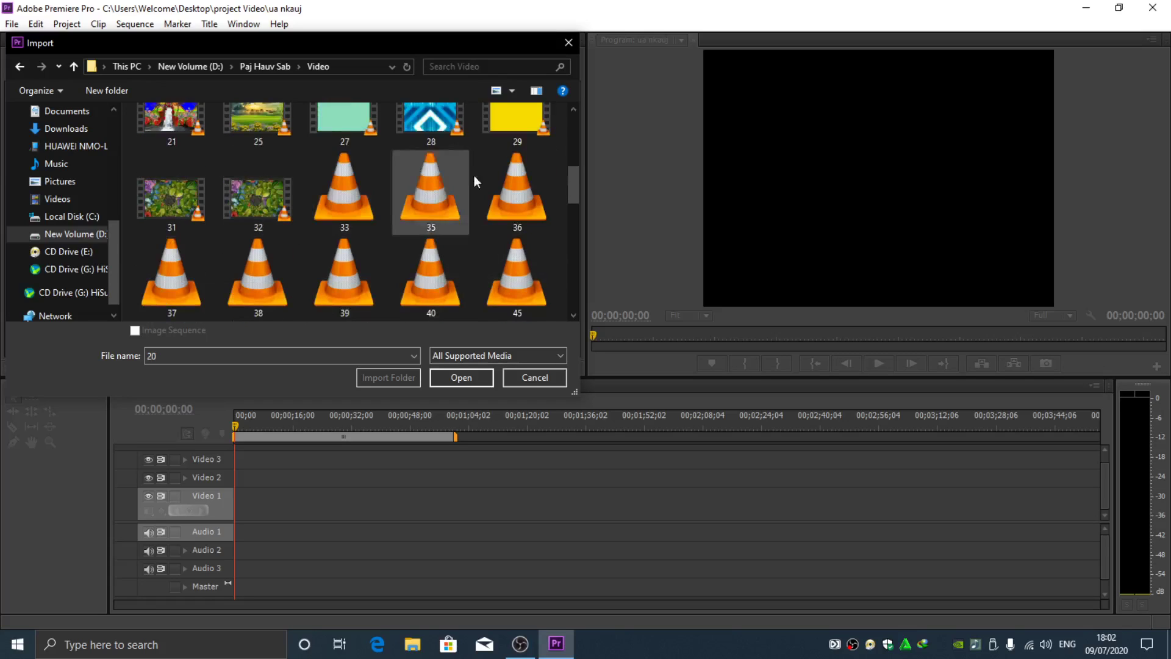
pyautogui.scroll(1, 534, 182)
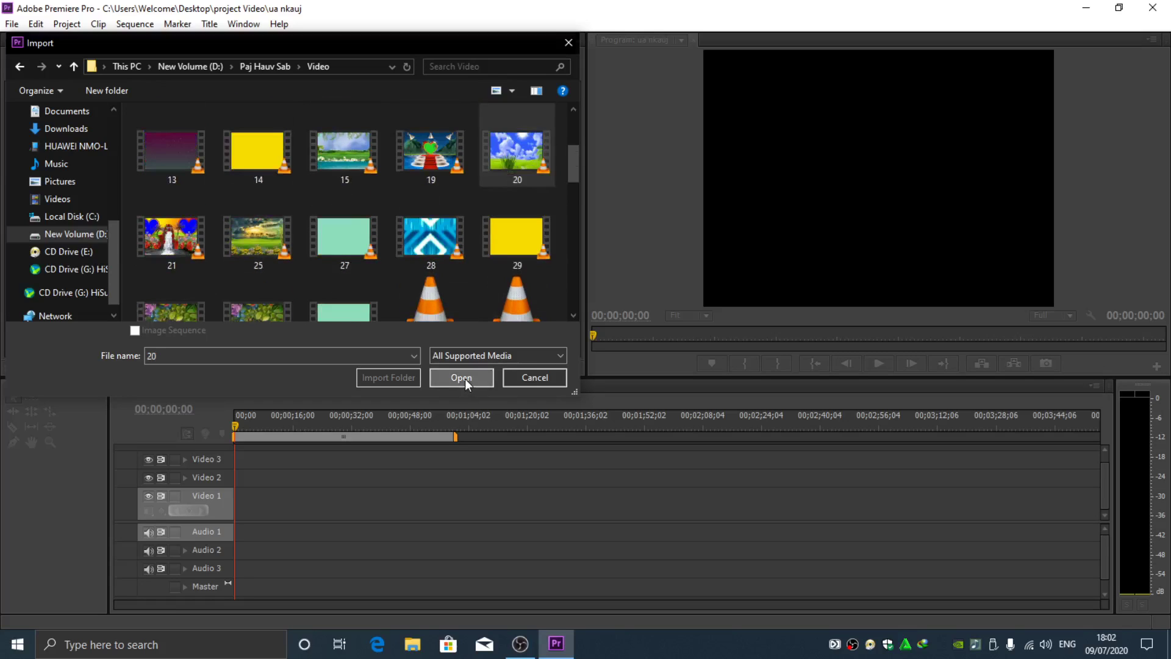
pyautogui.click(465, 379)
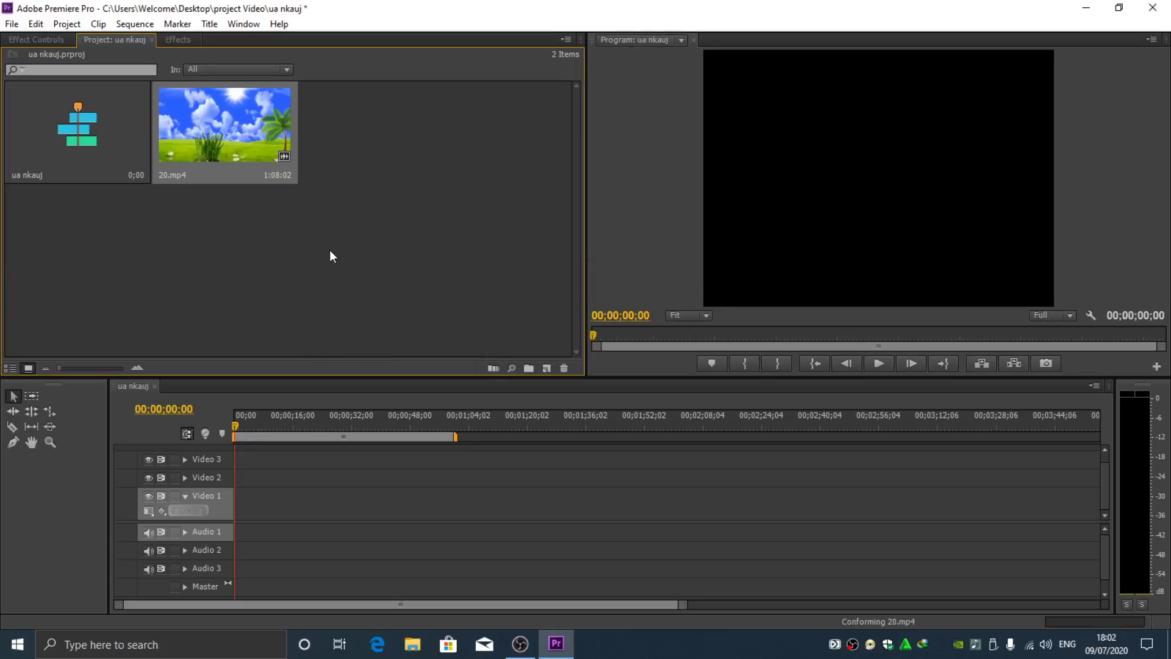
# Place 20.mp4 at the start of the Video 2 track, keeping the existing sequence settings
pyautogui.click(209, 122)
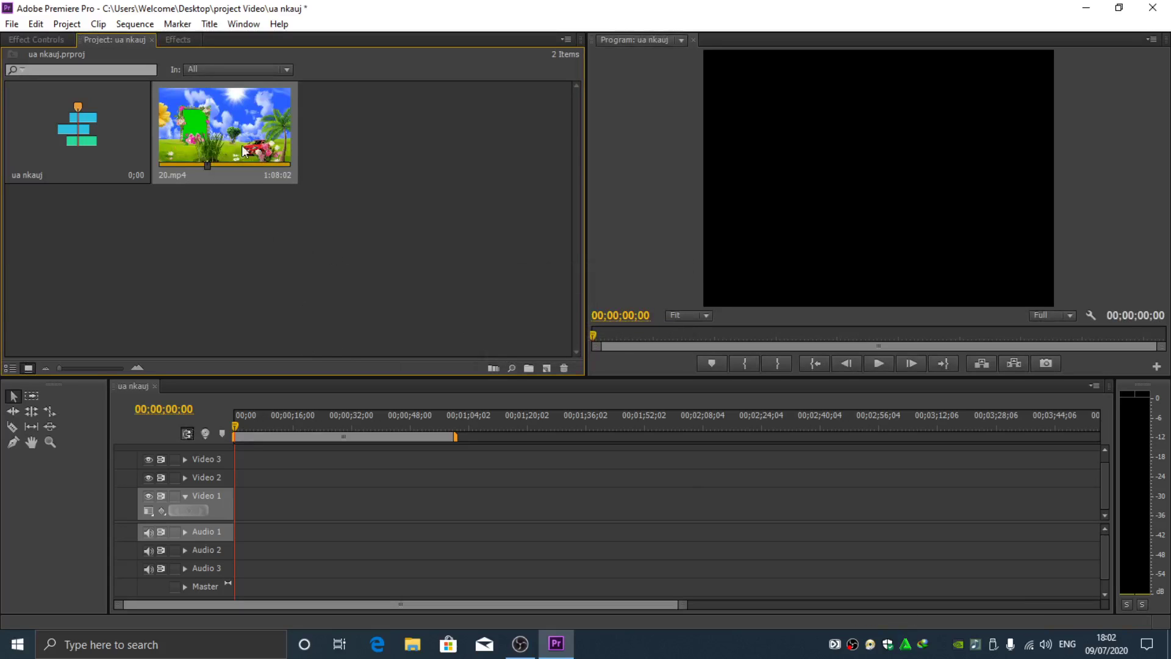
pyautogui.moveTo(236, 160); pyautogui.dragTo(246, 474)
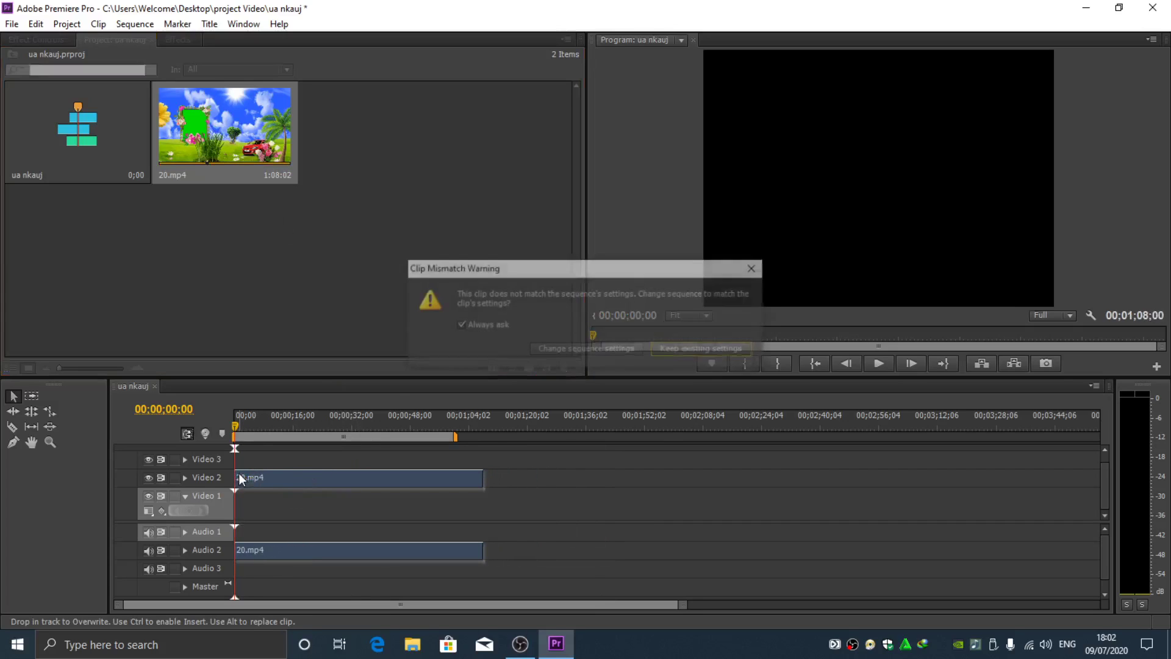
pyautogui.click(680, 349)
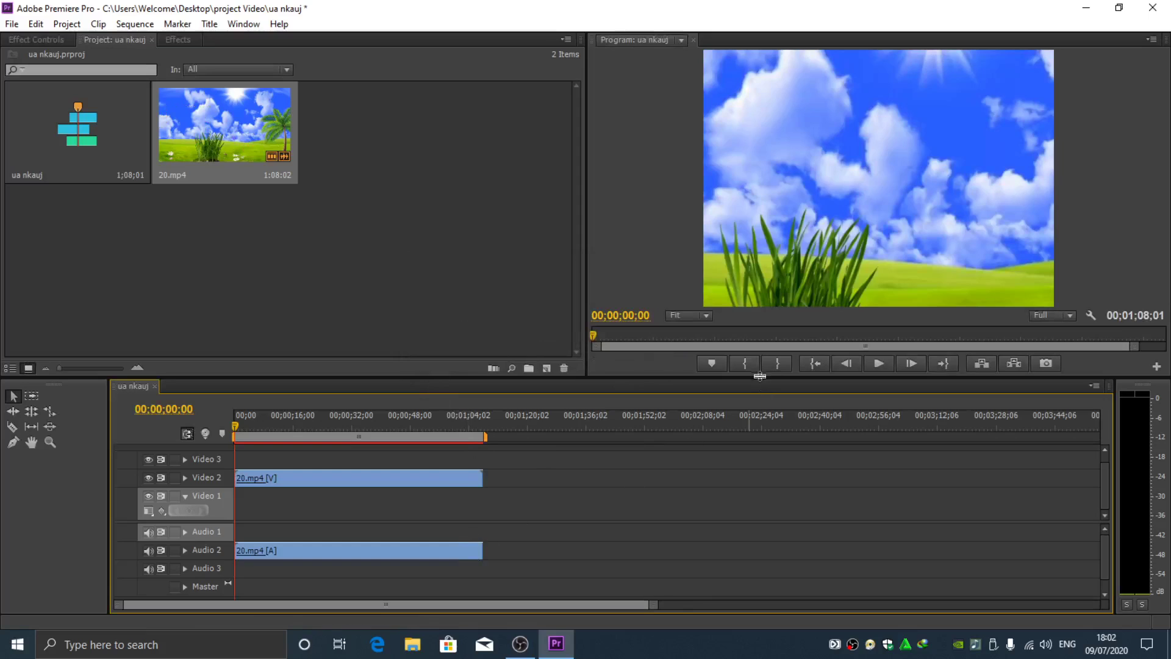
# Play the opening seconds of the sequence and return the playhead to the start
pyautogui.press('space')
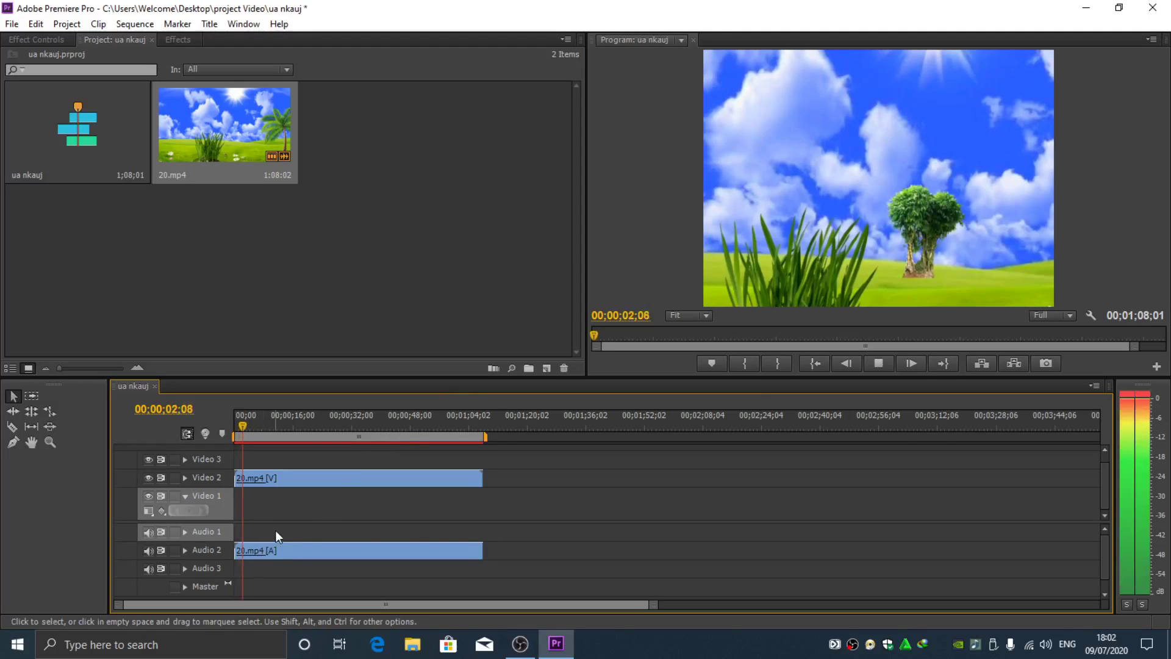
pyautogui.press('space')
pyautogui.moveTo(244, 425); pyautogui.dragTo(224, 426)
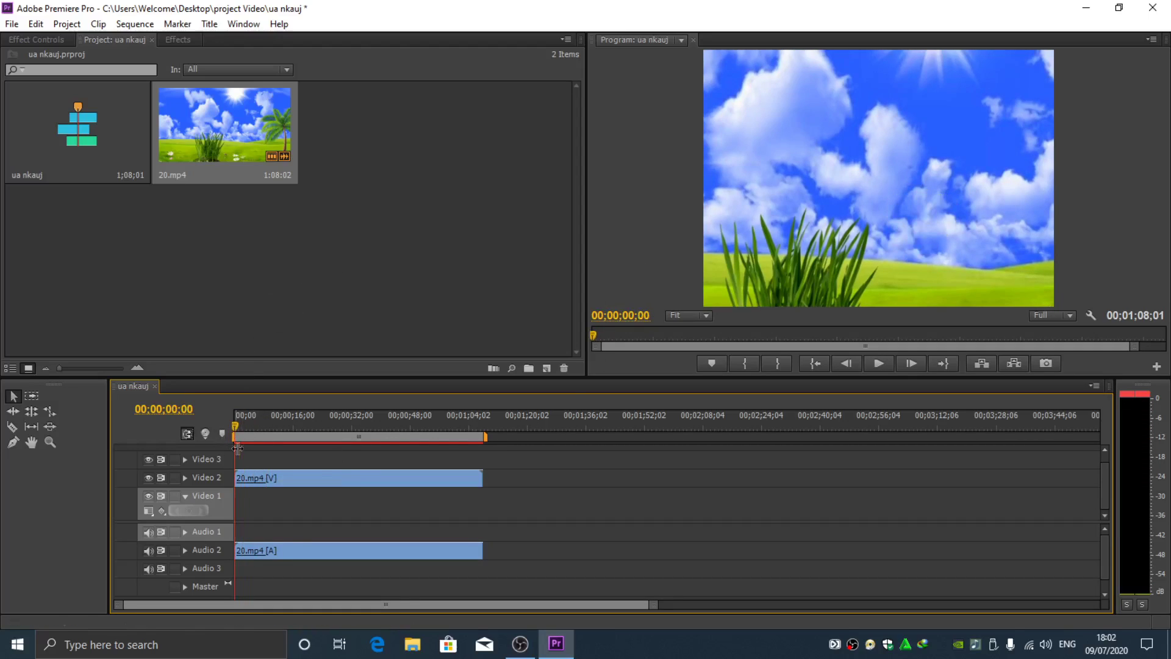
# Lock the Video 2 track and select the audio part of 20.mp4 on Audio 2
pyautogui.click(174, 477)
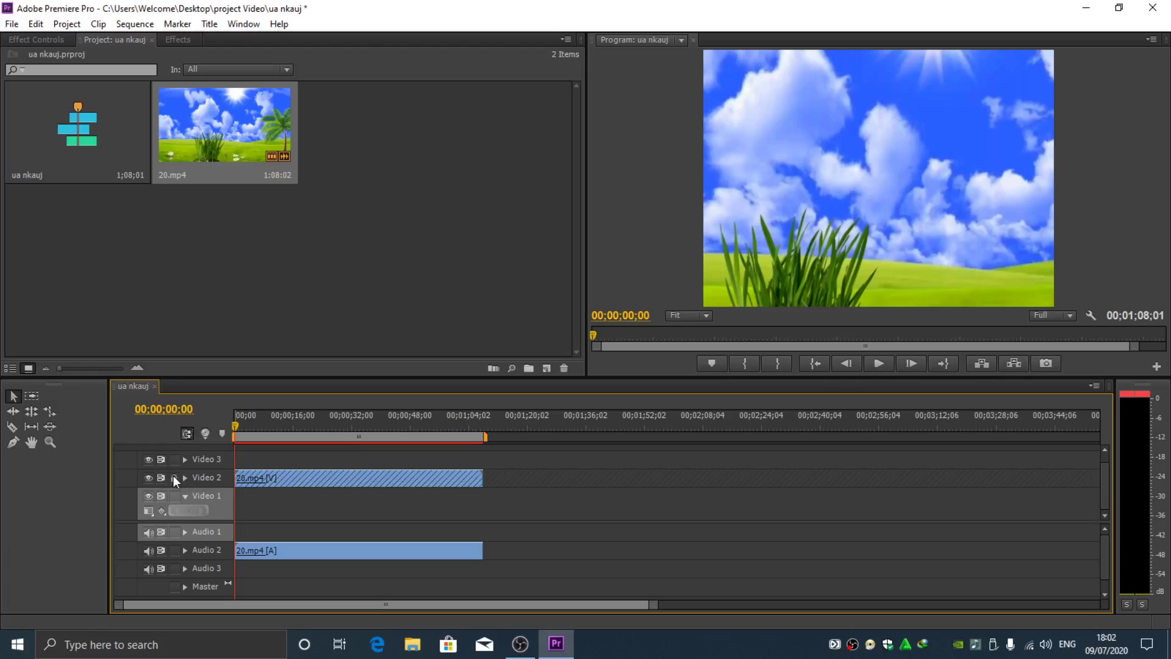
pyautogui.click(276, 552)
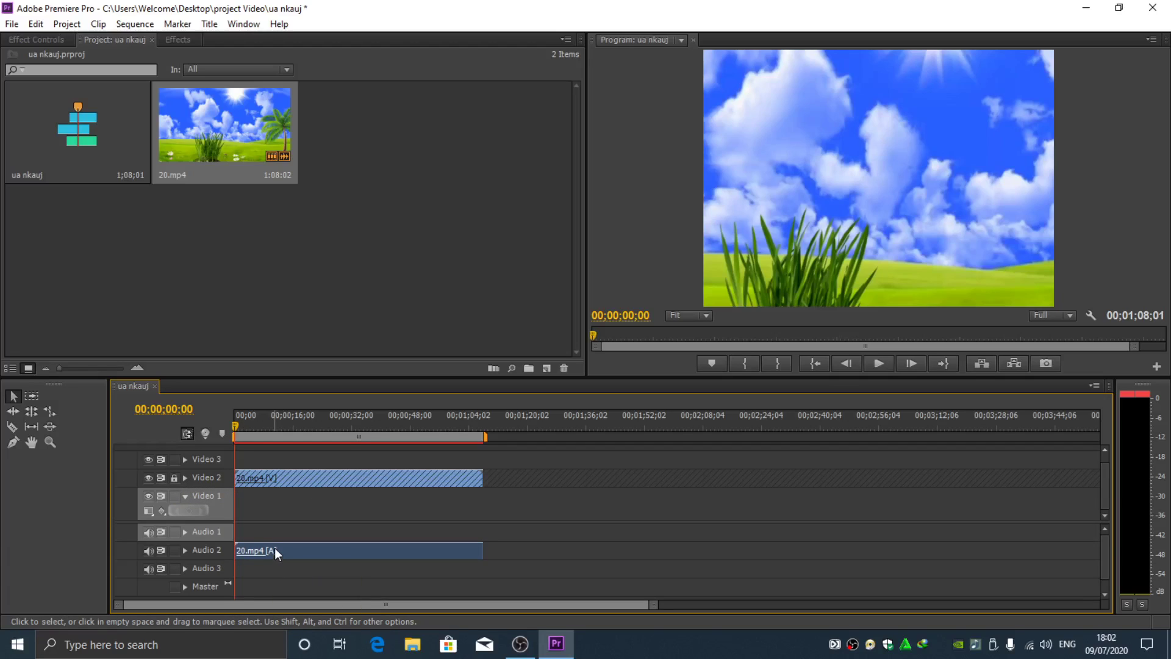
pyautogui.press('super')
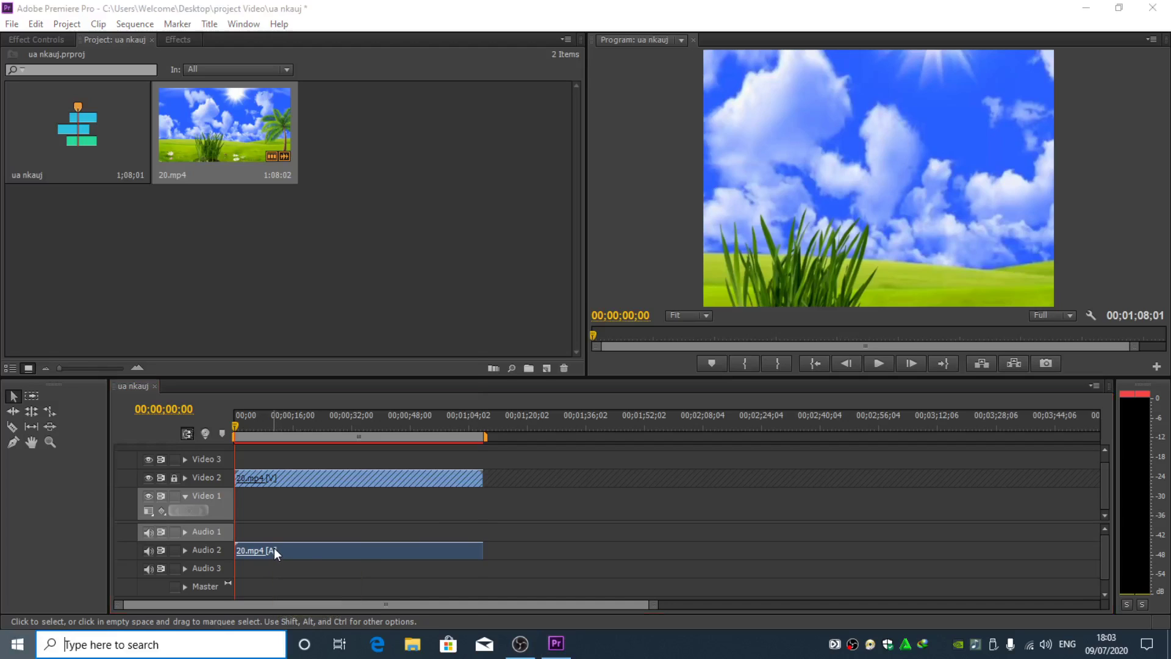
pyautogui.write('pzk')
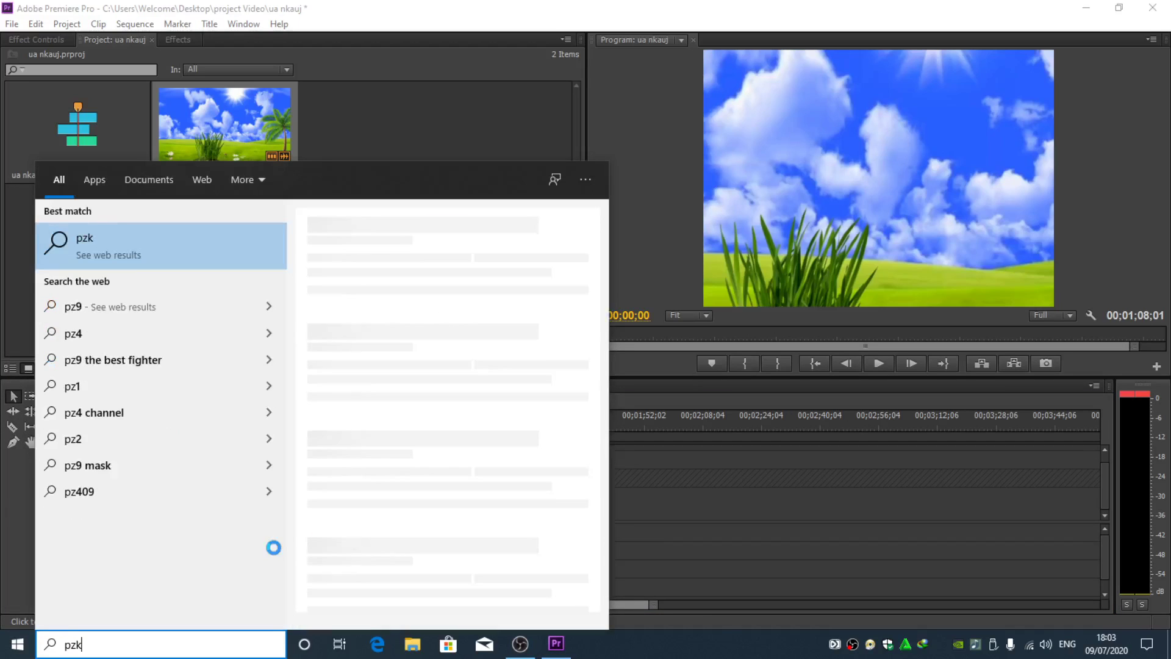
pyautogui.press('Return')
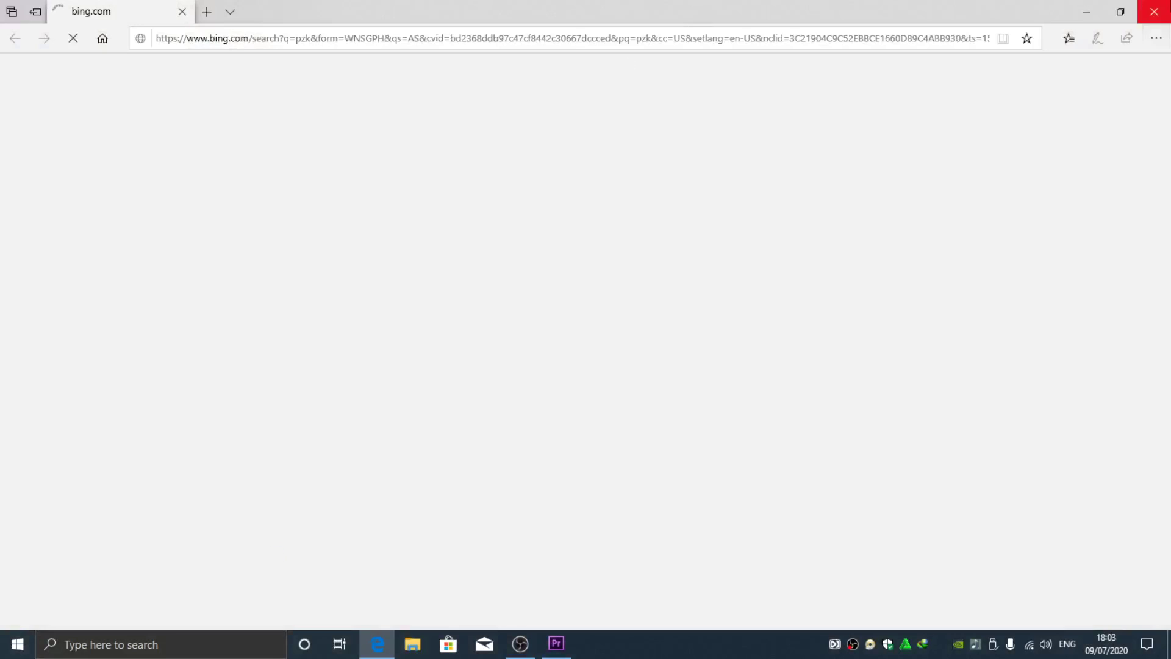
pyautogui.hotkey('alt', 'Tab')
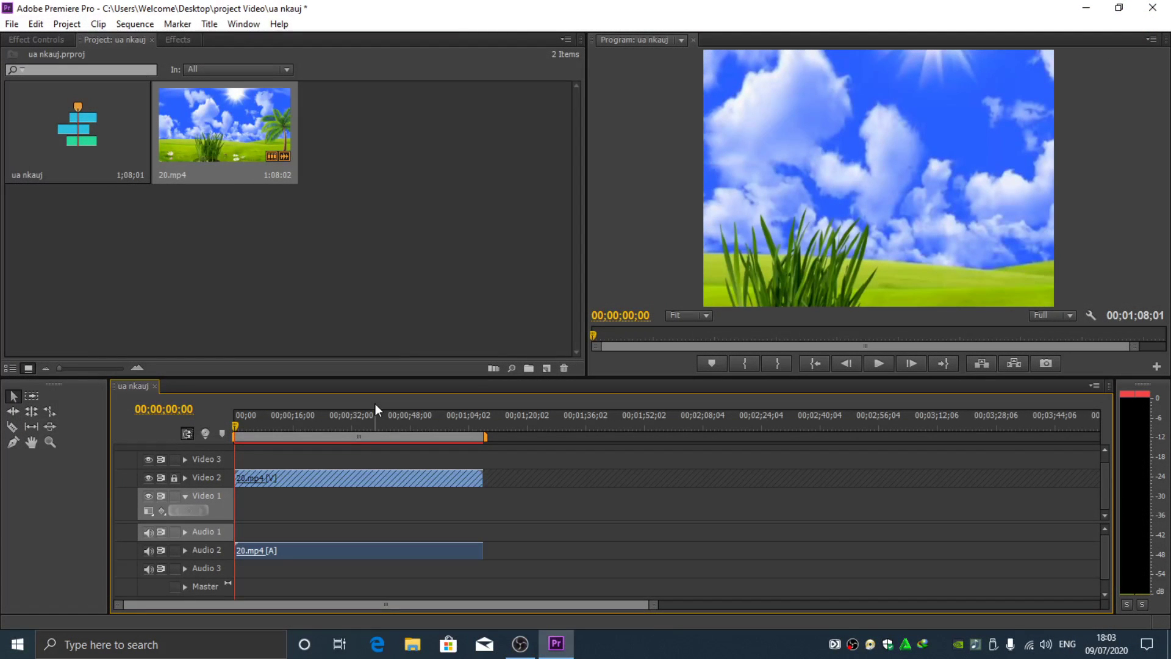
# Search Windows for "osk", open the On-Screen Keyboard and move it clear of the timeline
pyautogui.press('super')
pyautogui.write('osk')
pyautogui.press('Return')
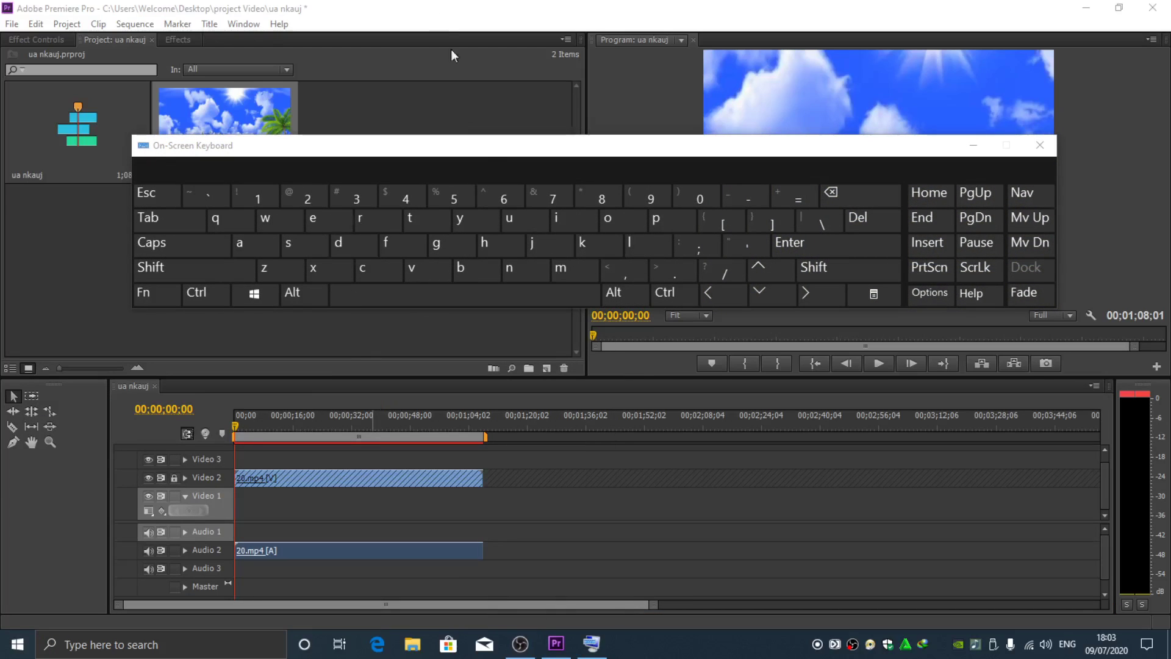
pyautogui.moveTo(635, 140); pyautogui.dragTo(649, 179)
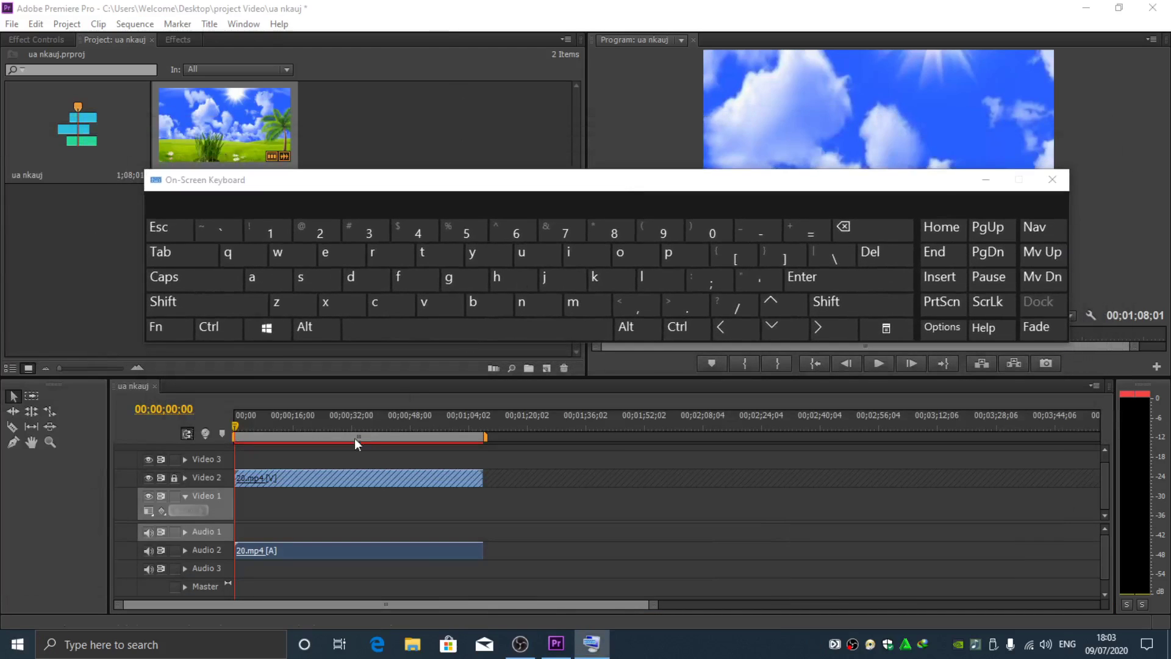
# Delete the audio part of 20.mp4 from the Audio 2 track and close the On-Screen Keyboard
pyautogui.click(303, 549)
pyautogui.doubleClick(281, 549)
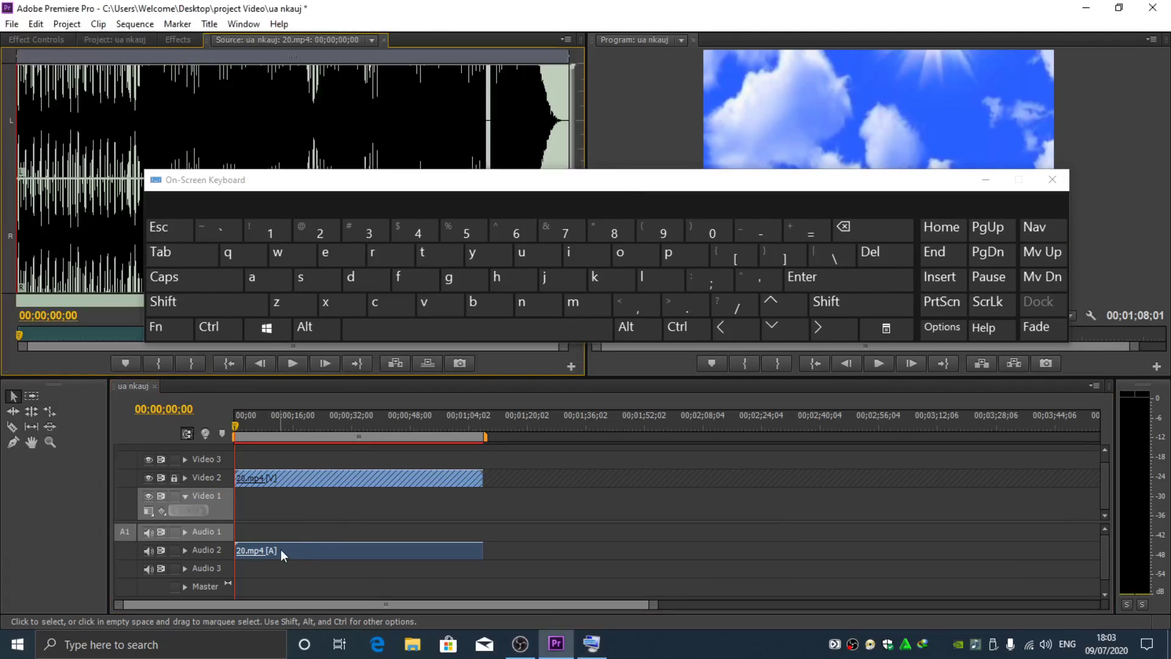
pyautogui.moveTo(504, 186); pyautogui.dragTo(529, 163)
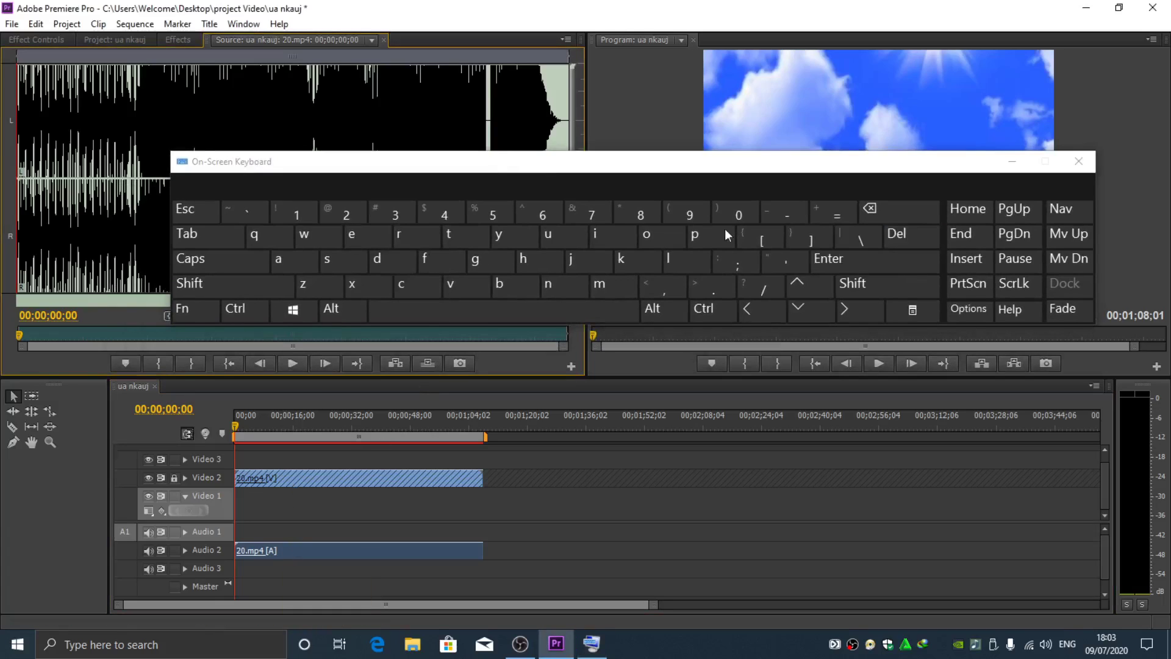
pyautogui.click(306, 551)
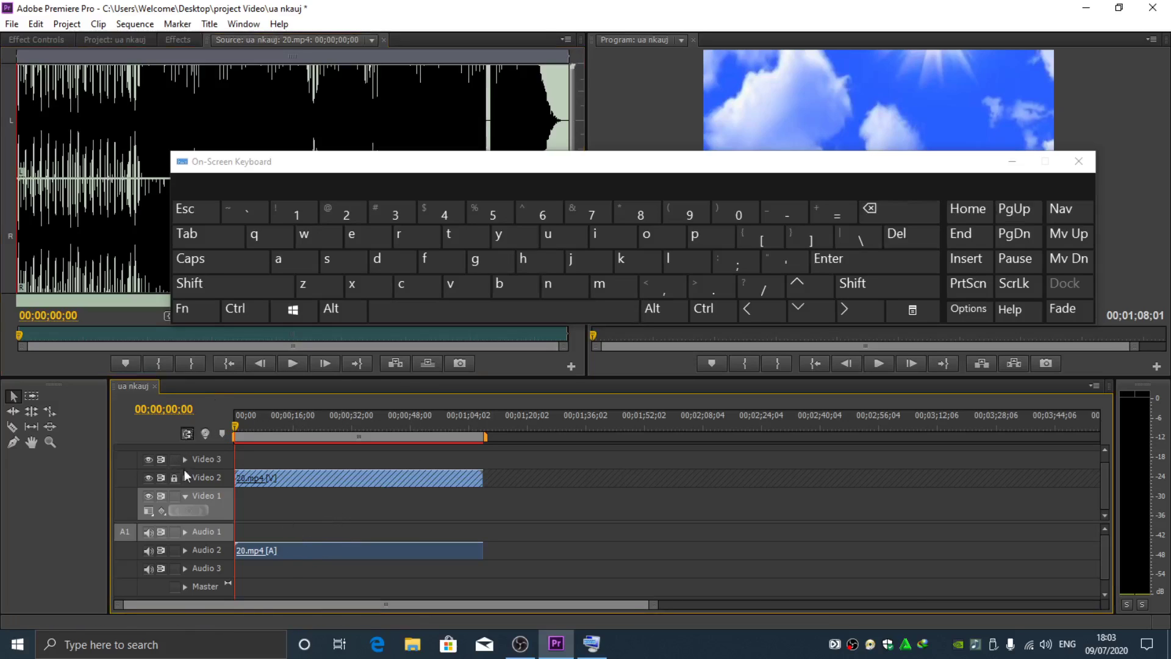
pyautogui.click(909, 236)
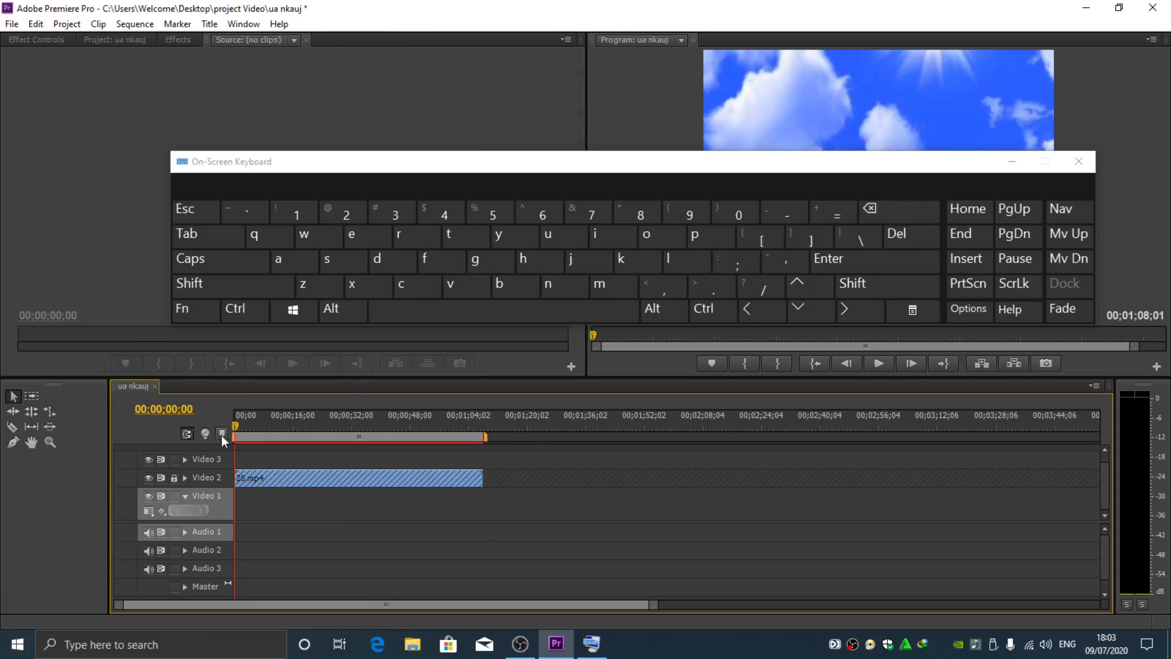
pyautogui.moveTo(482, 164); pyautogui.dragTo(481, 179)
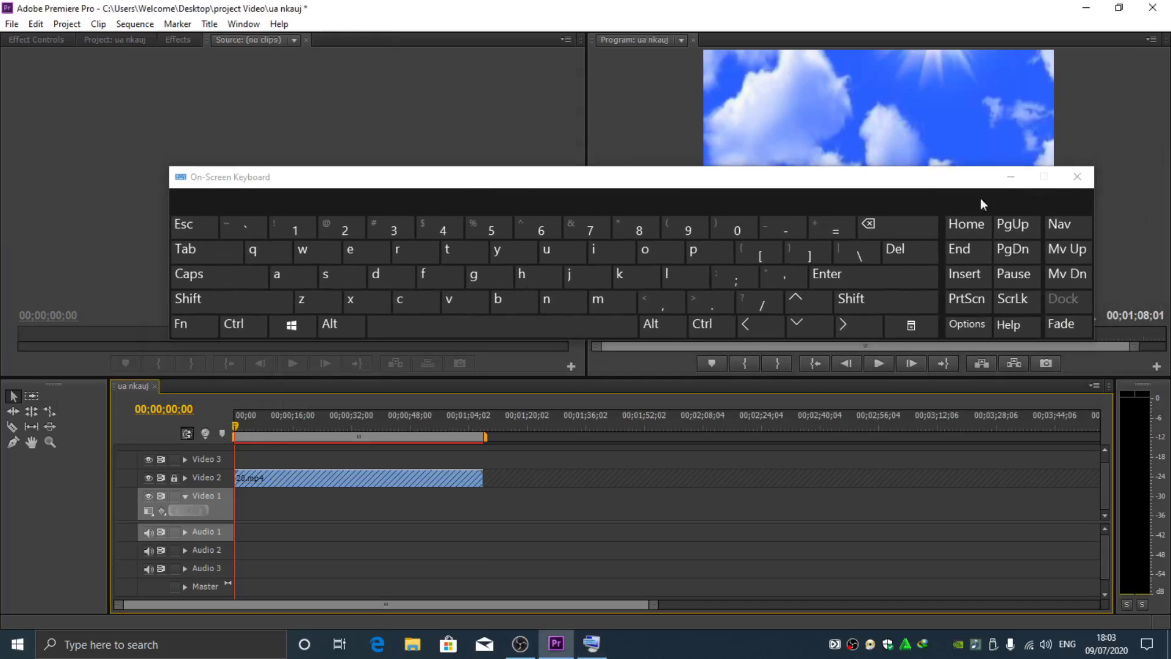
pyautogui.click(1076, 177)
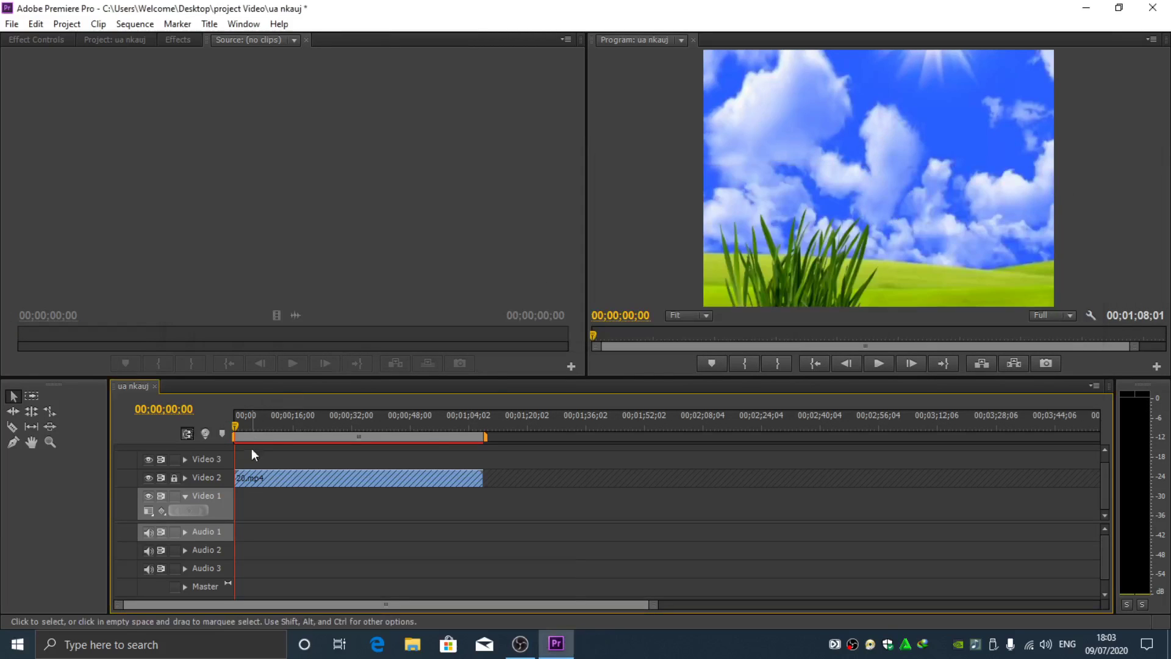
# Show the project's media items again, then play the sequence without its audio and move the playhead back near the start
pyautogui.click(111, 41)
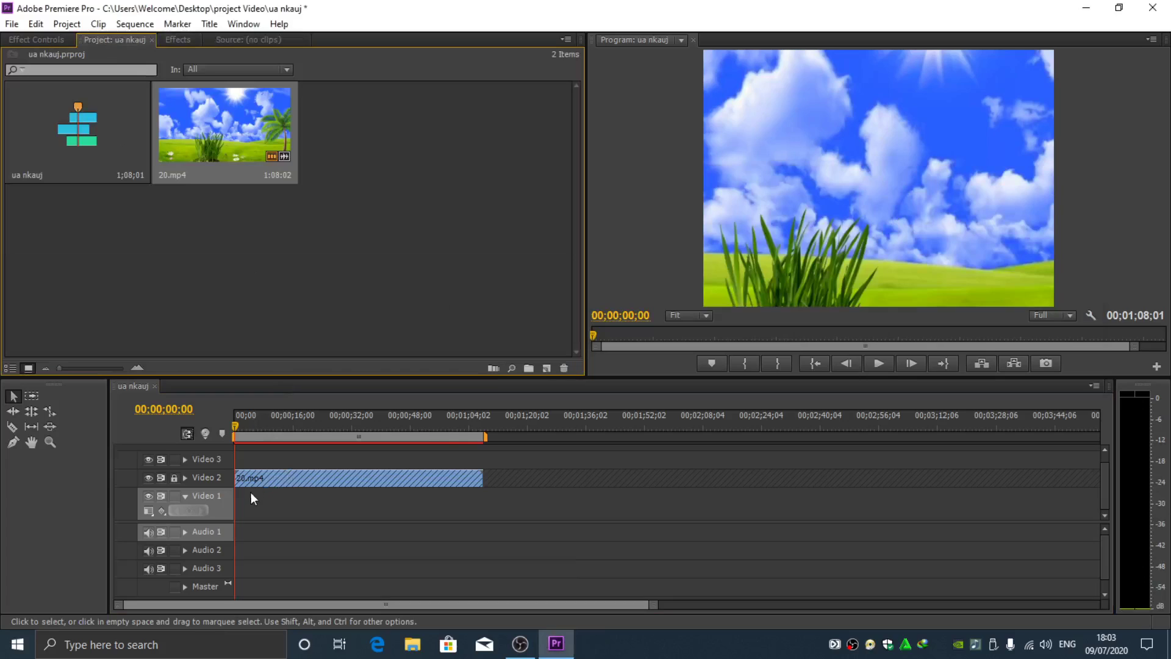
pyautogui.click(241, 510)
pyautogui.press('space')
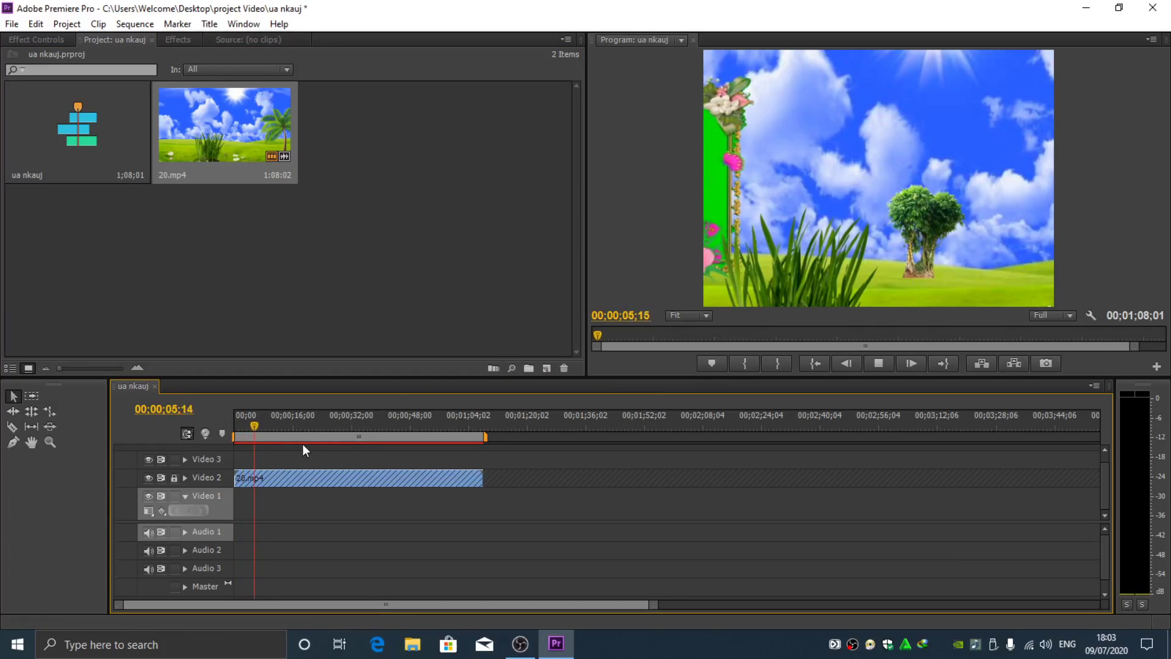
pyautogui.moveTo(257, 426); pyautogui.dragTo(235, 430)
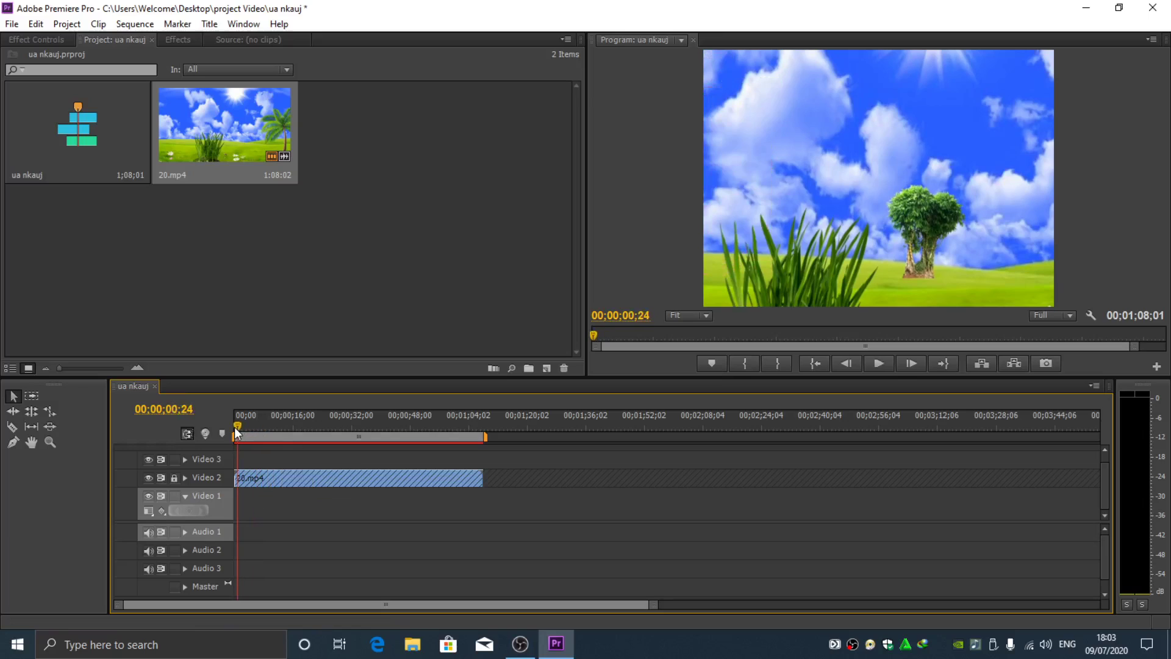
# Import the audio file "Yuam kev hauv koj lub" from the MP3 folder on the New Volume (D:) drive
pyautogui.rightClick(334, 187)
pyautogui.click(390, 255)
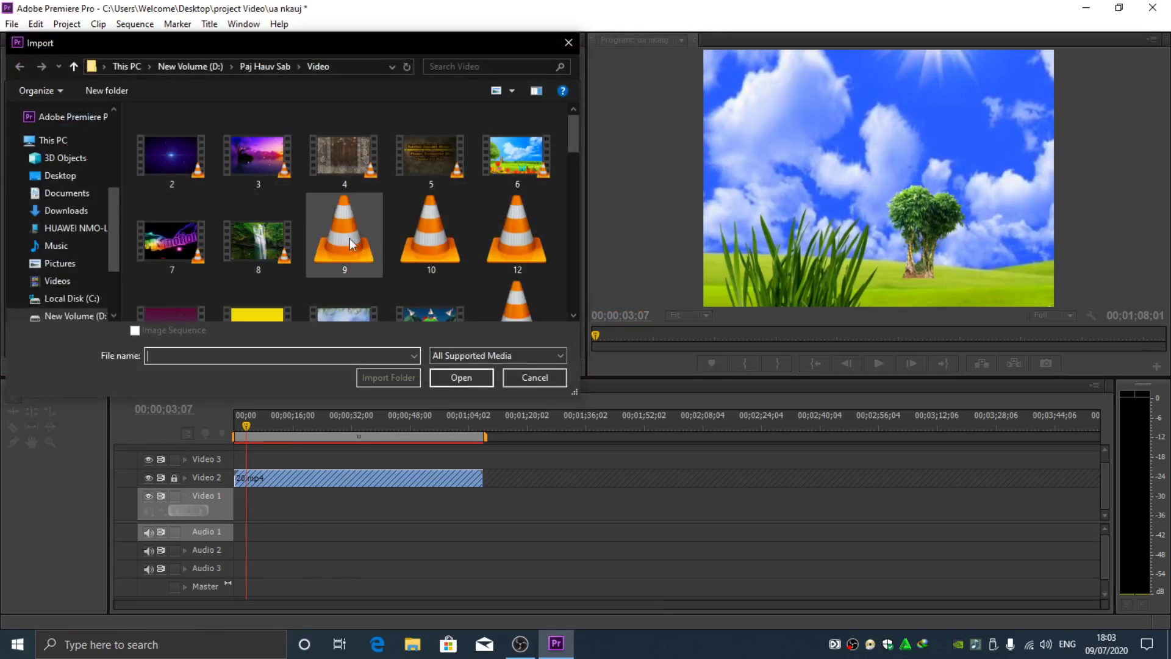
pyautogui.scroll(-5, 122, 221)
pyautogui.scroll(-2, 72, 273)
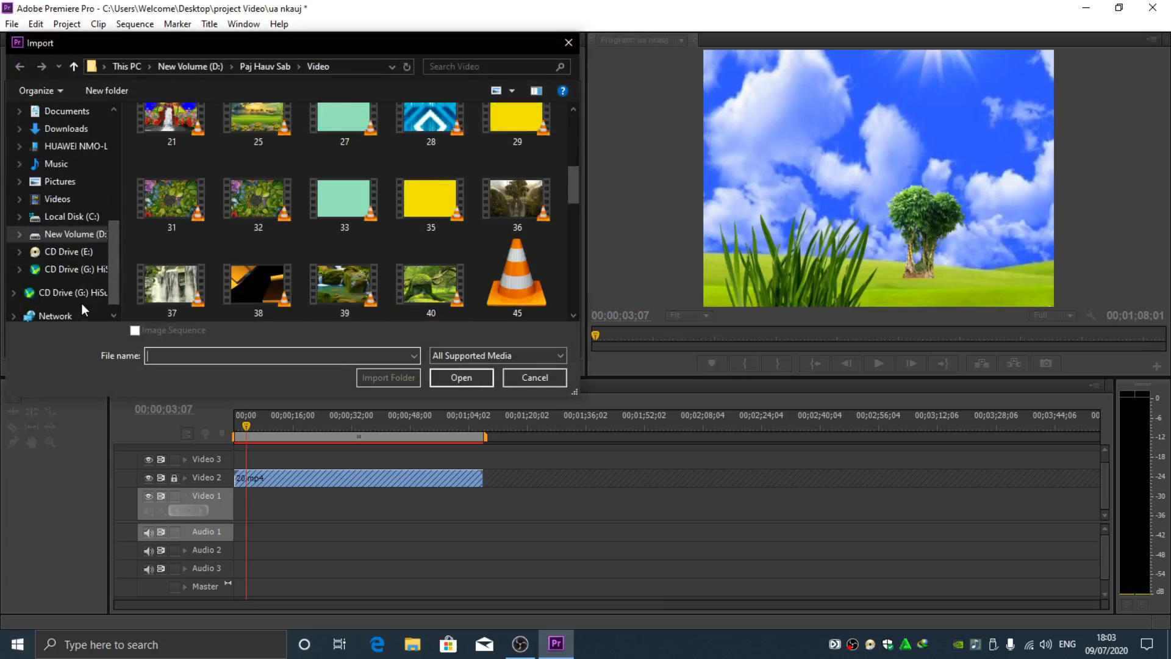
pyautogui.click(90, 243)
pyautogui.scroll(-10, 203, 264)
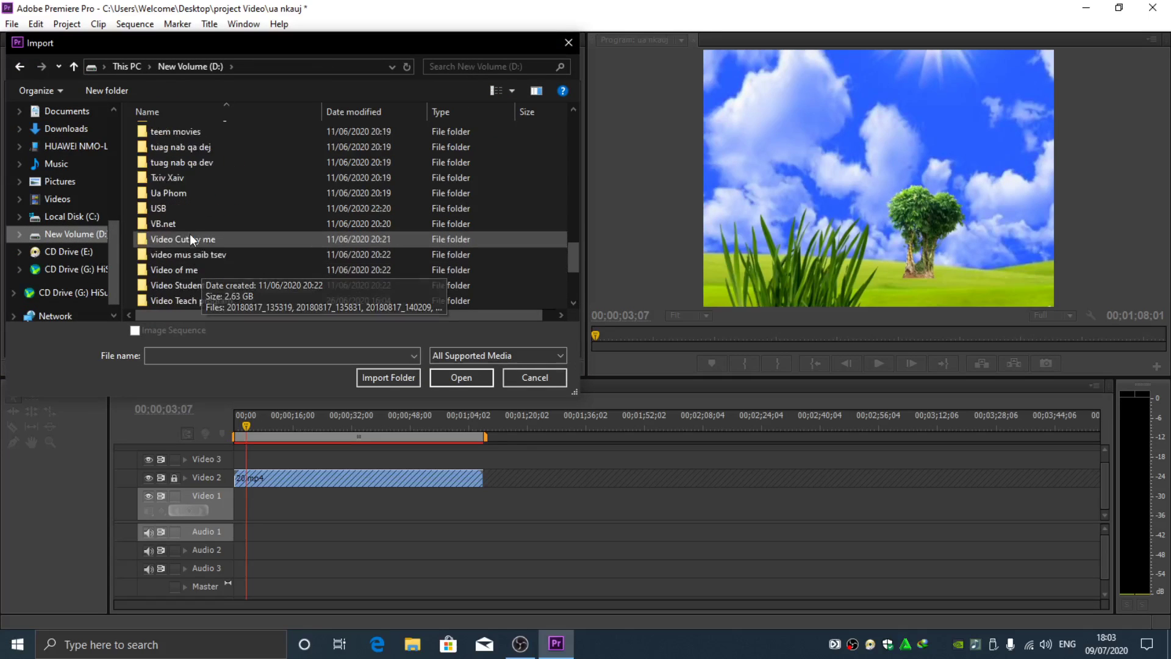
pyautogui.scroll(10, 185, 244)
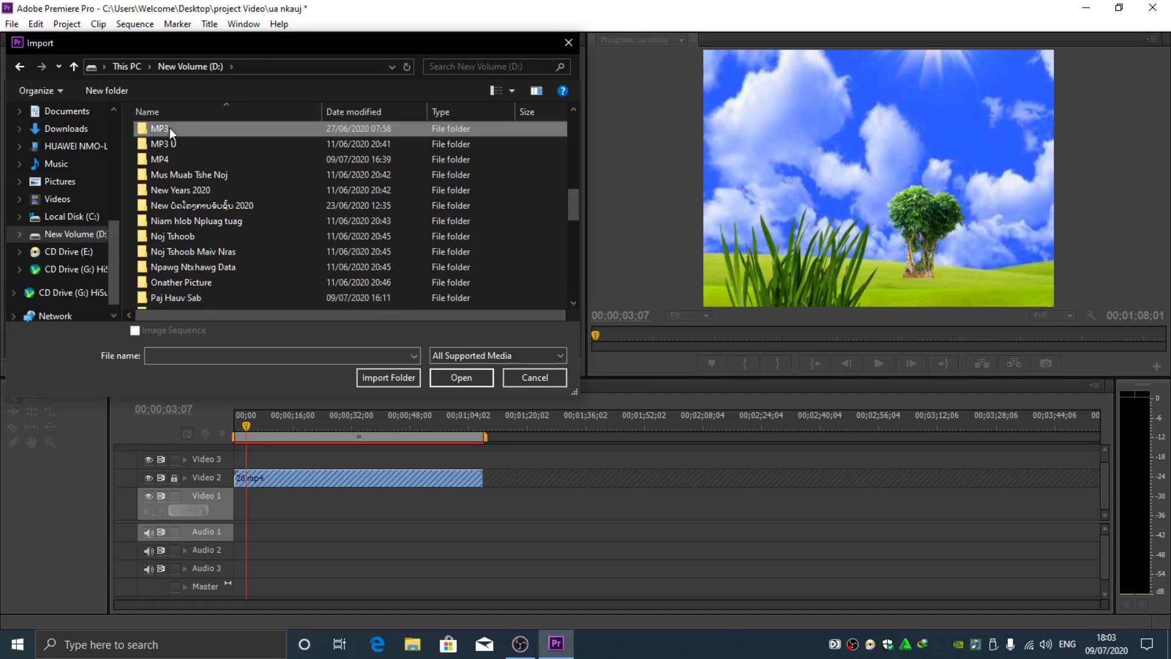
pyautogui.doubleClick(170, 128)
pyautogui.click(170, 129)
pyautogui.click(199, 212)
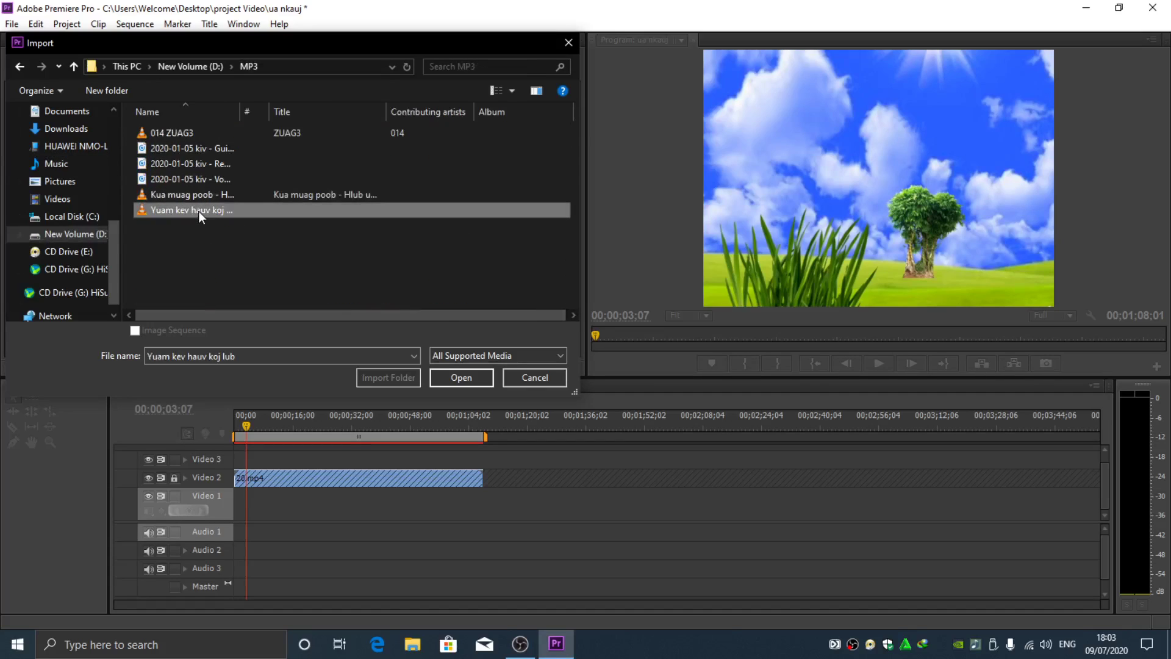
pyautogui.click(466, 378)
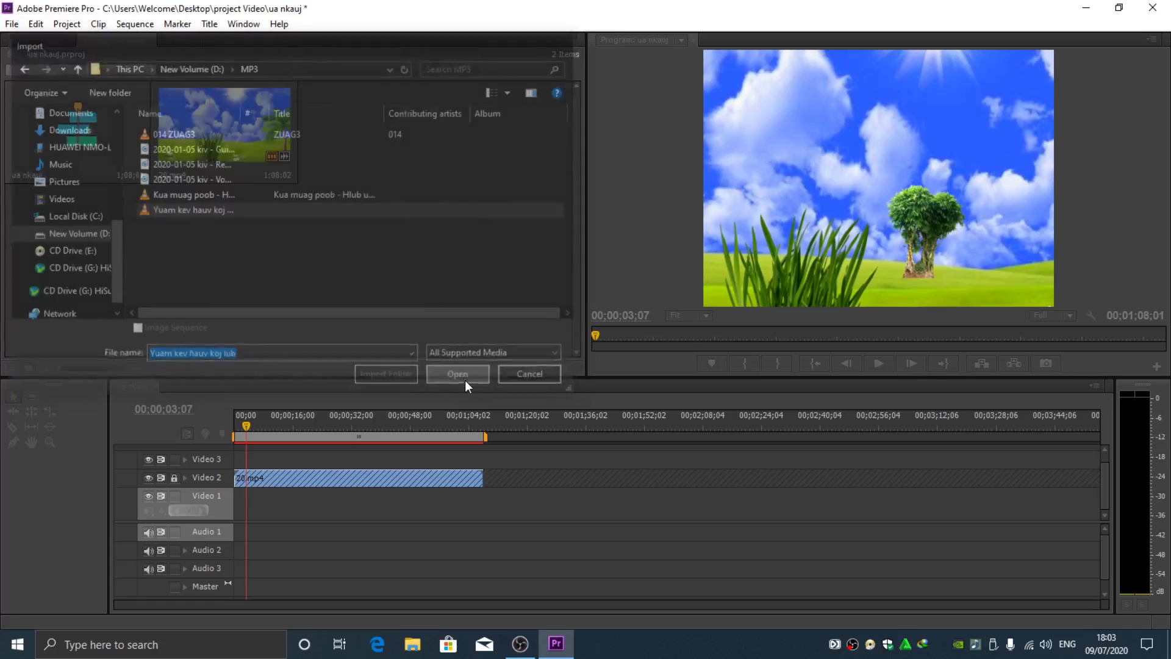
# Place Yuam kev hauv koj lub.m4a at the start of the Audio 1 track and play the sequence
pyautogui.moveTo(375, 141); pyautogui.dragTo(342, 532)
pyautogui.moveTo(246, 550); pyautogui.dragTo(236, 550)
pyautogui.press('space')
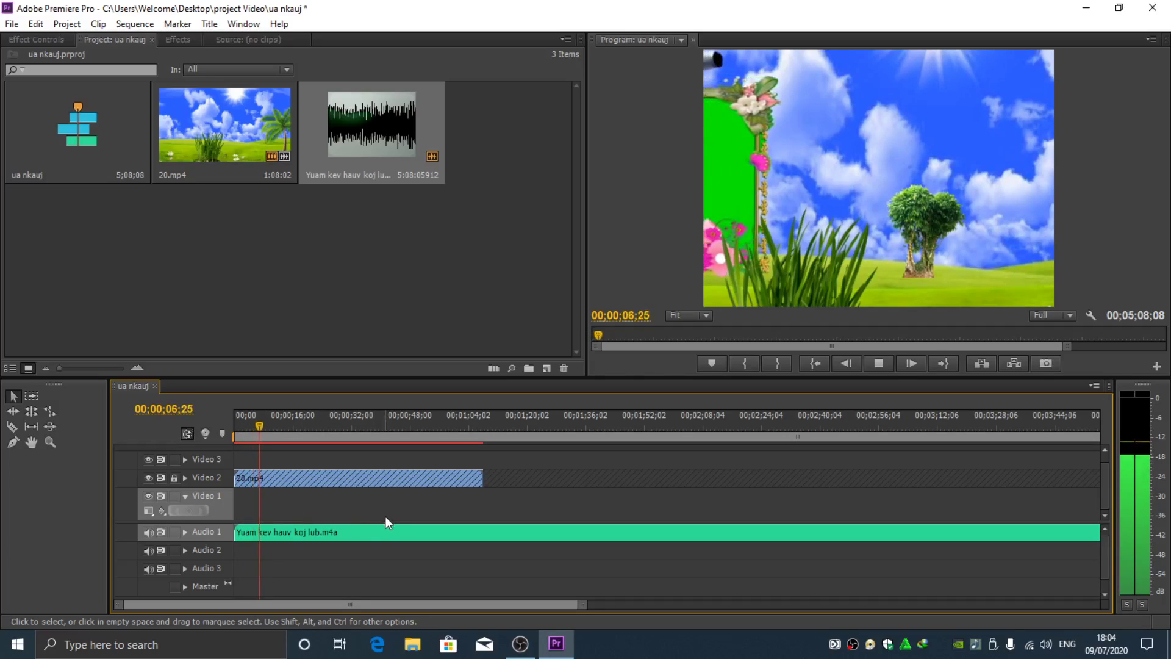
# Unlock the Video 2 track
pyautogui.click(174, 478)
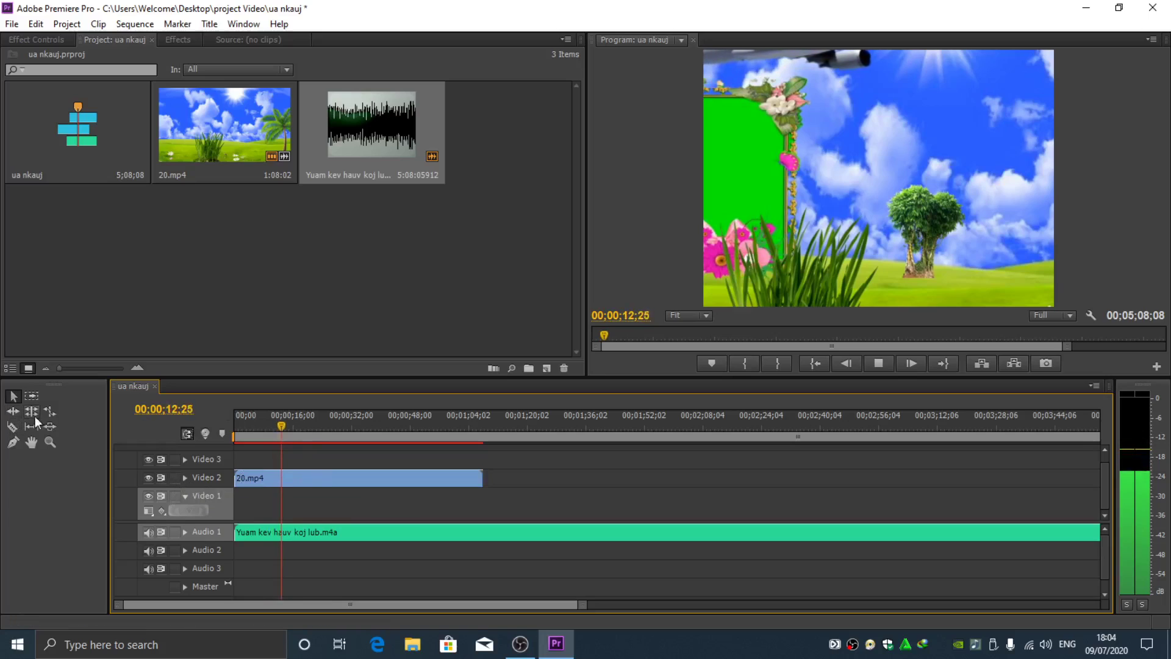
# Split 20.mp4 on Video 2 at about 8.5 seconds, delete the opening piece and close the gap it leaves
pyautogui.click(12, 427)
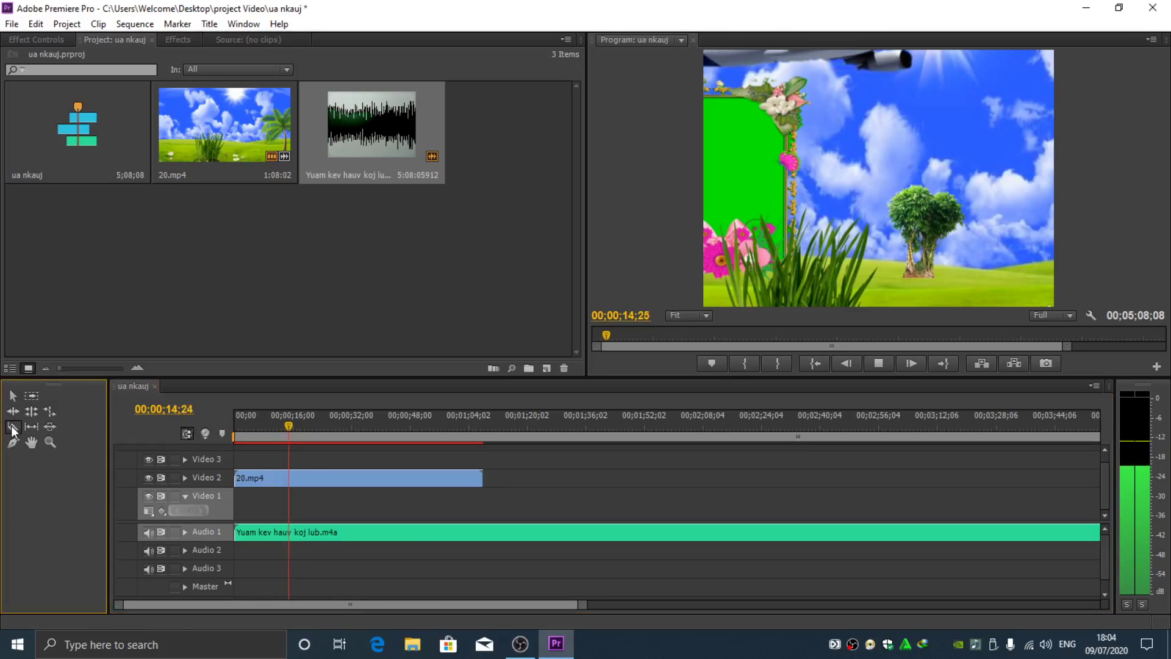
pyautogui.click(266, 479)
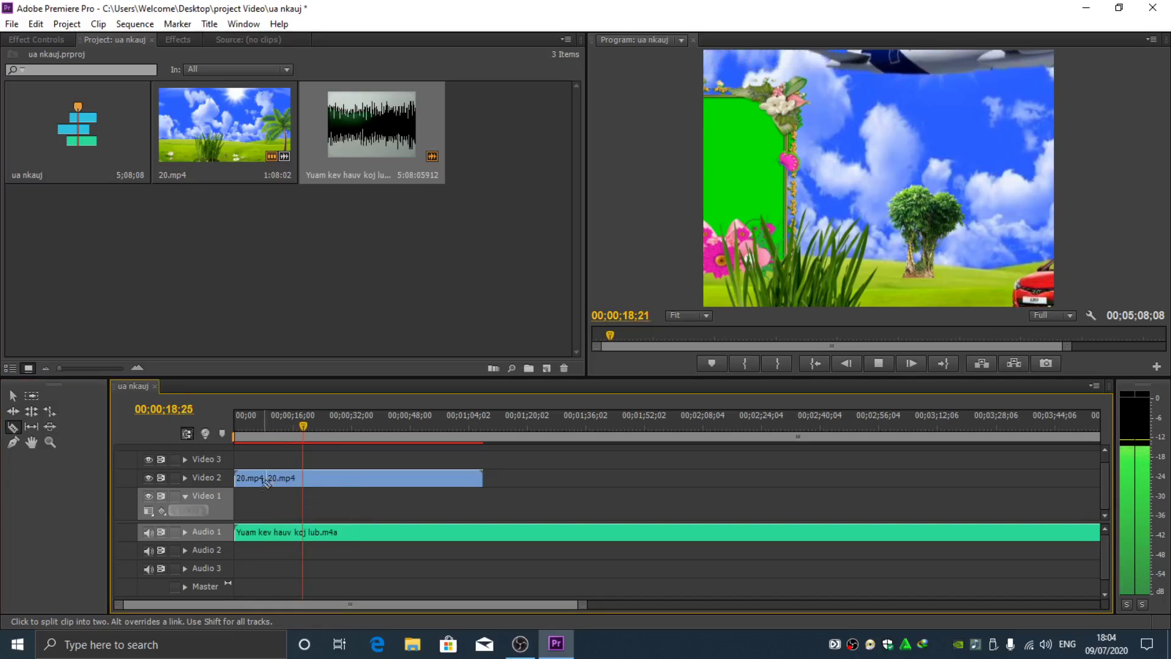
pyautogui.click(13, 396)
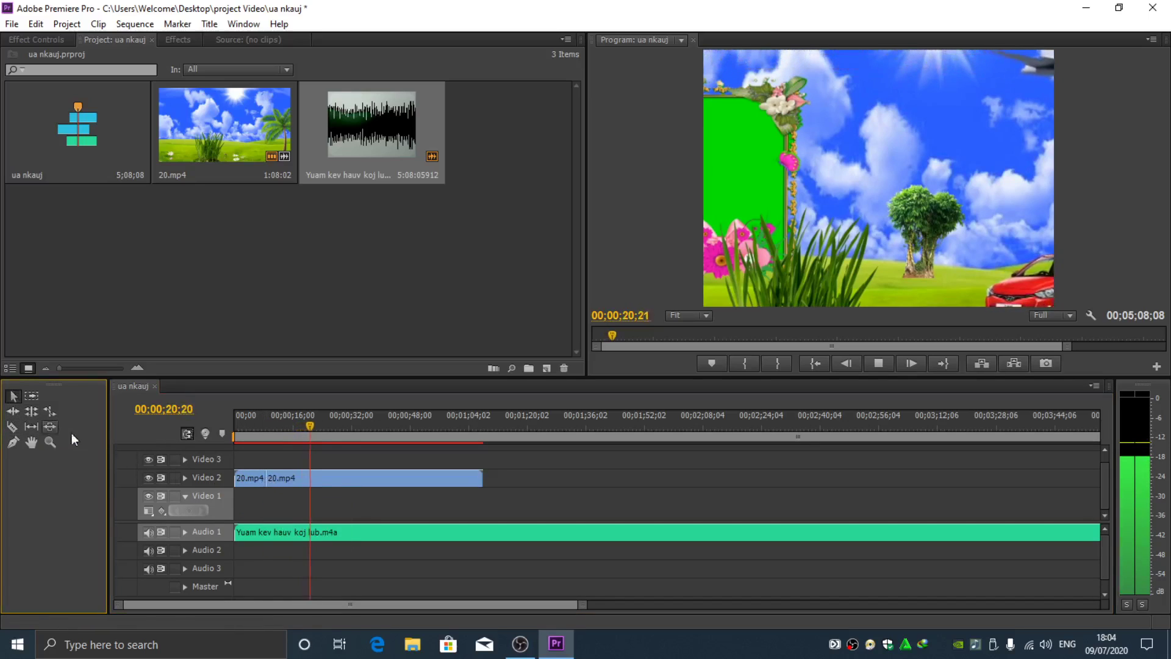
pyautogui.click(252, 480)
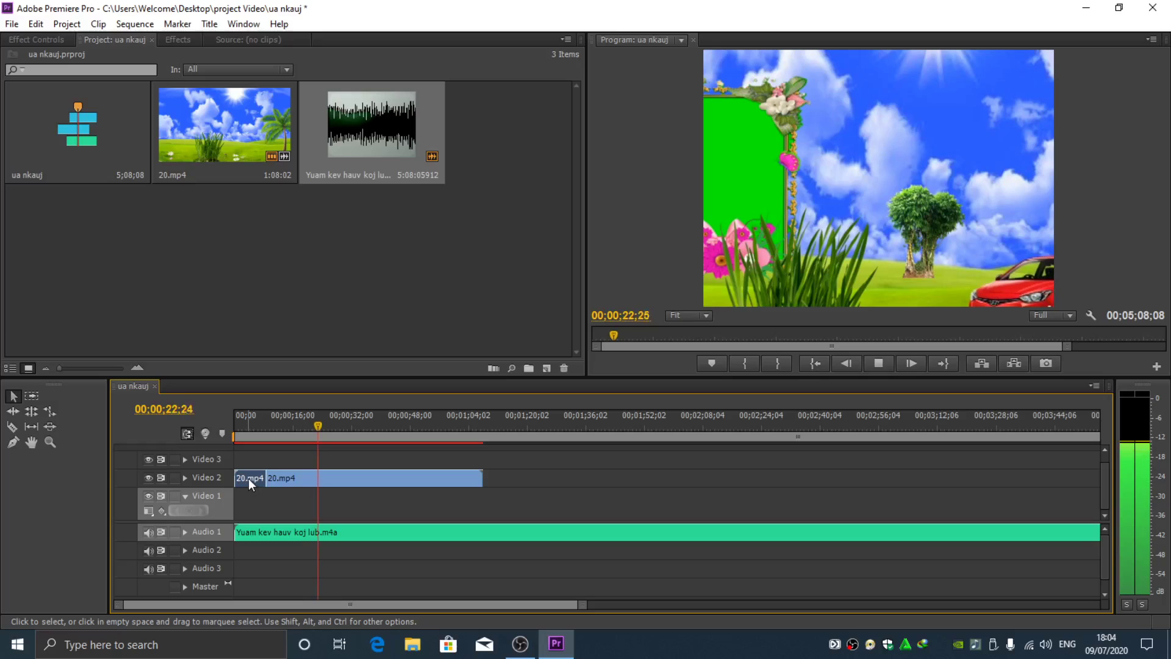
pyautogui.press('space')
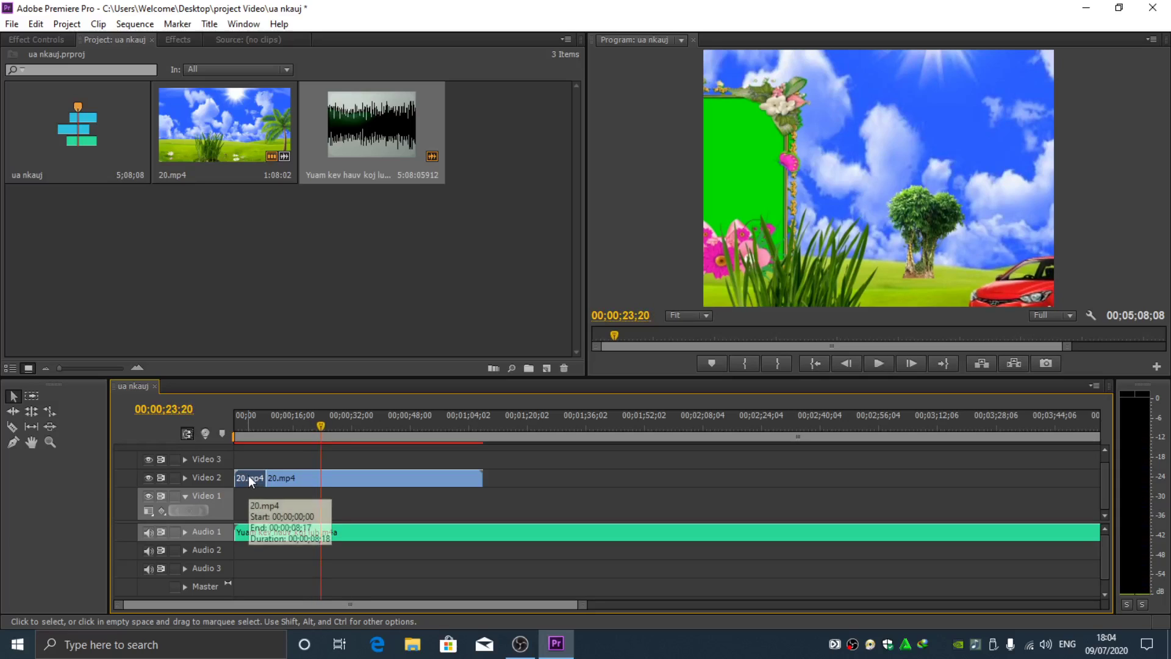
pyautogui.press('Delete')
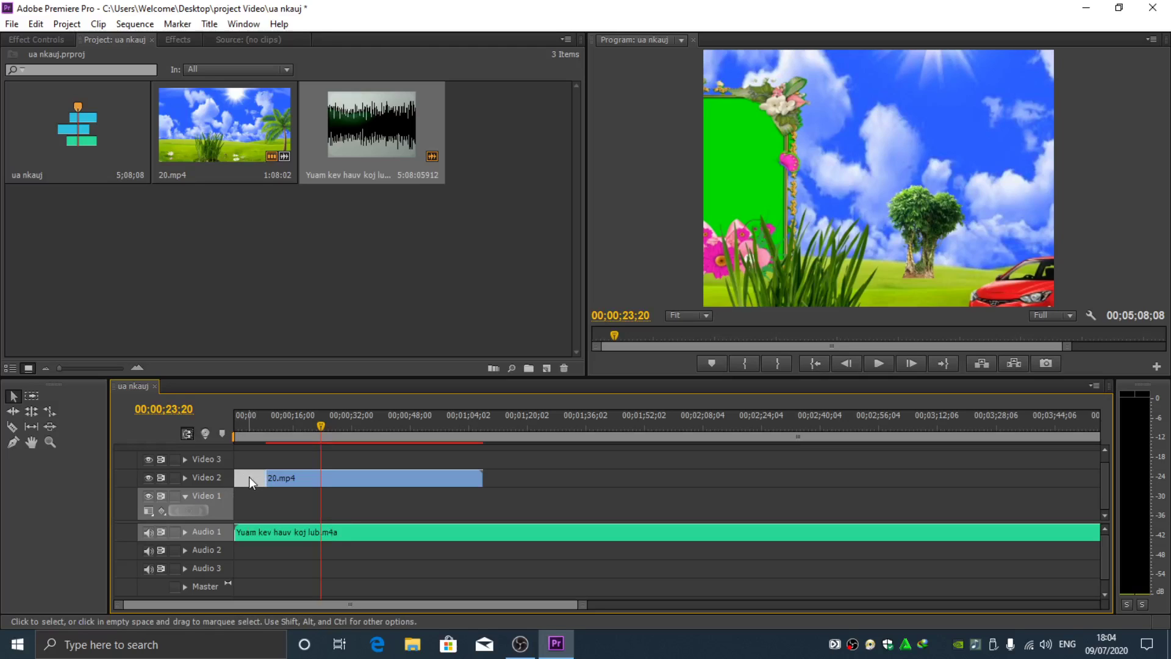
pyautogui.press('Delete')
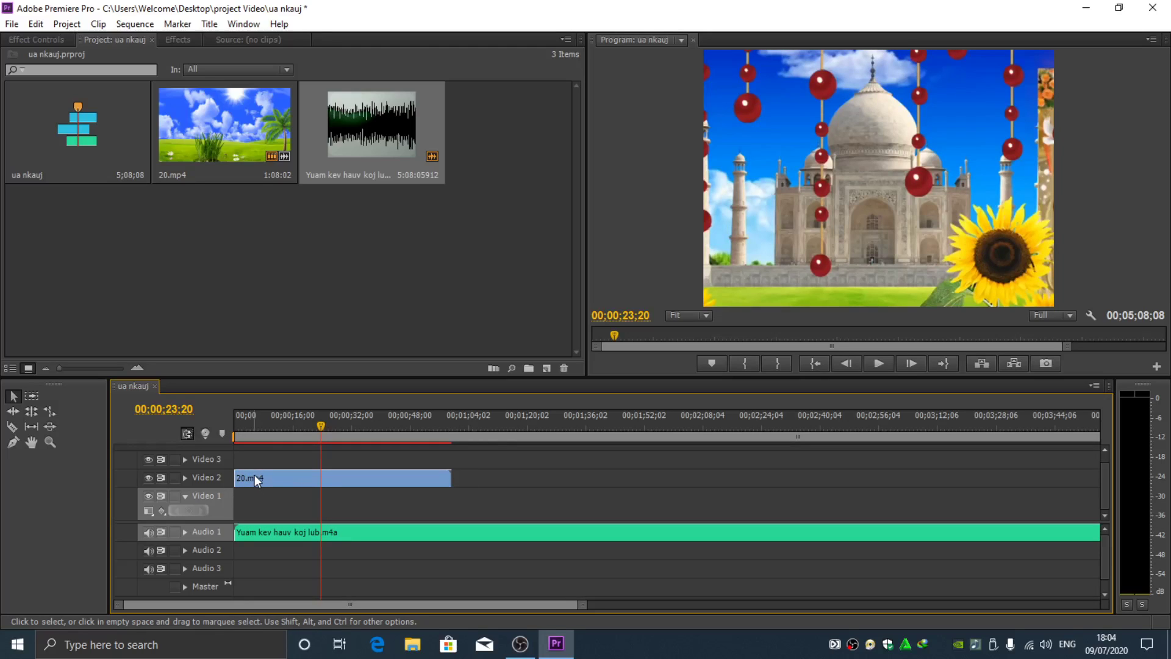
# Play the sequence from the start to check the trimmed 20.mp4 clip, and stop at about 21 seconds
pyautogui.moveTo(321, 423); pyautogui.dragTo(229, 442)
pyautogui.press('space')
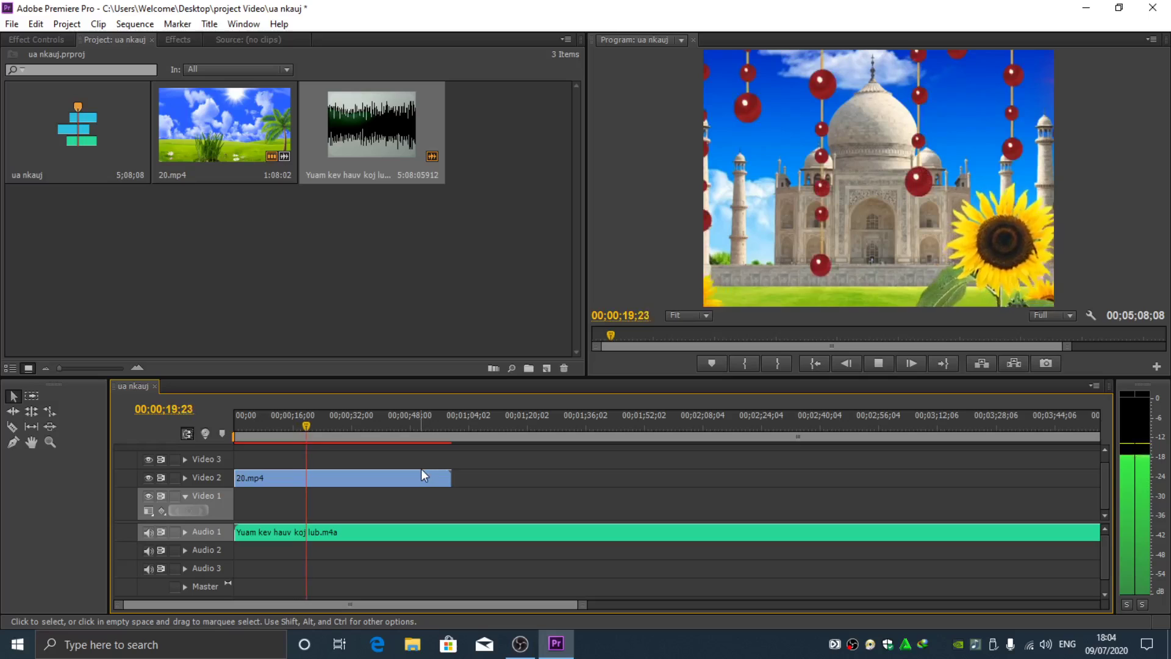
pyautogui.press('space')
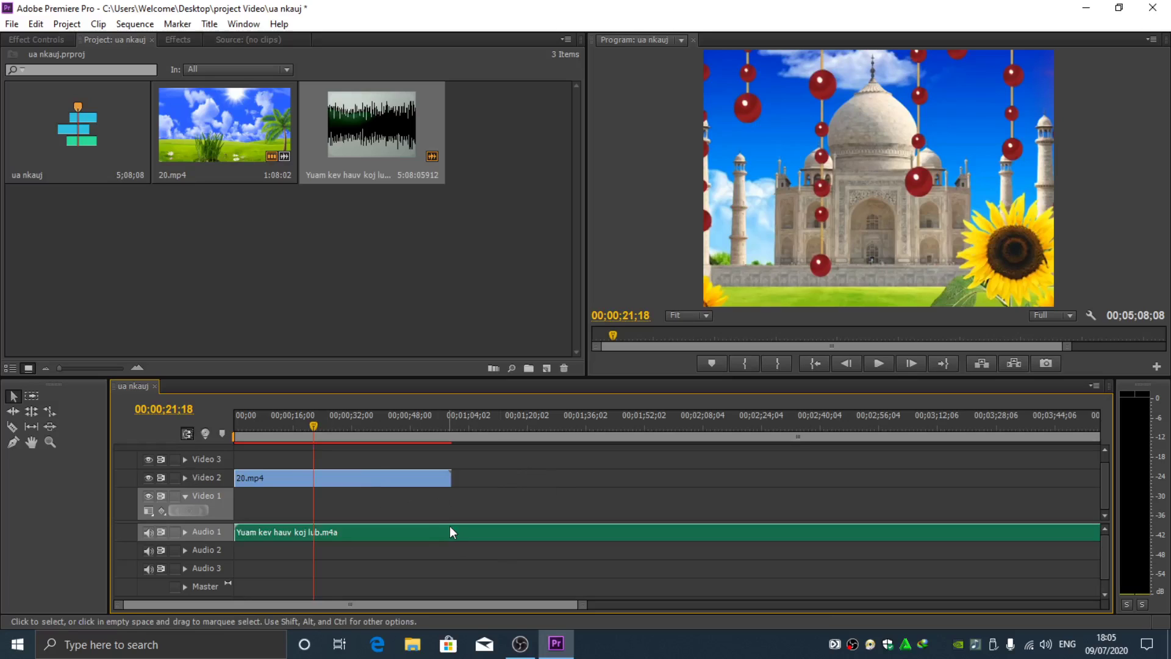
# Split the song on Audio 1 where the 20.mp4 clip ends and delete the remainder after the cut
pyautogui.click(11, 428)
pyautogui.click(11, 428)
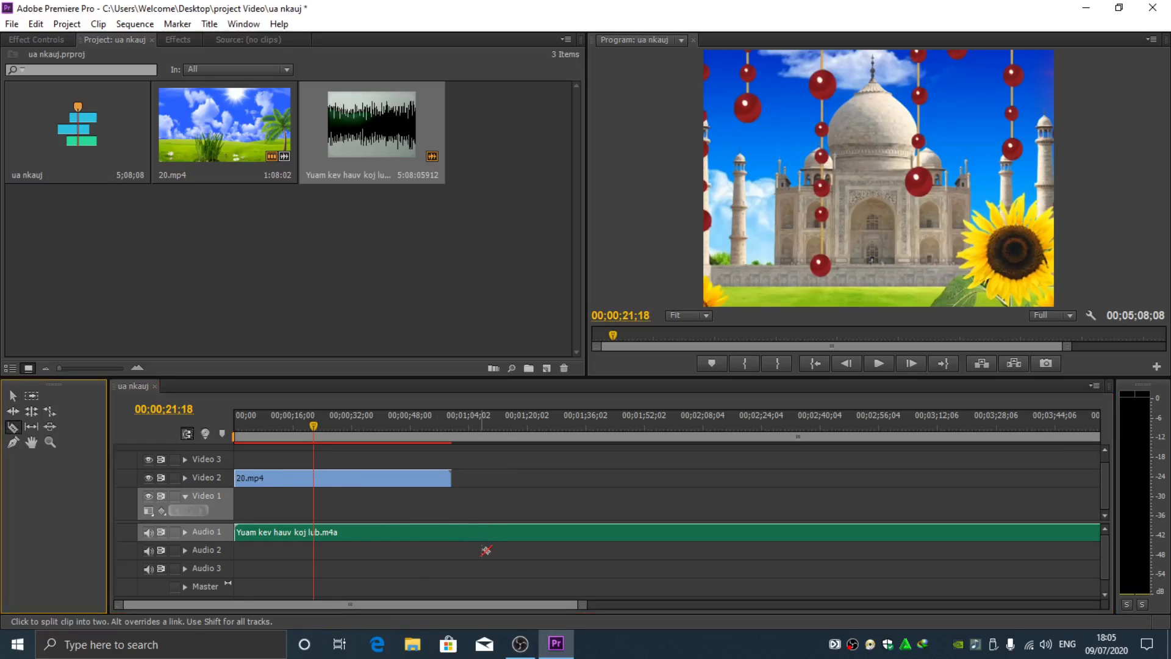
pyautogui.click(452, 531)
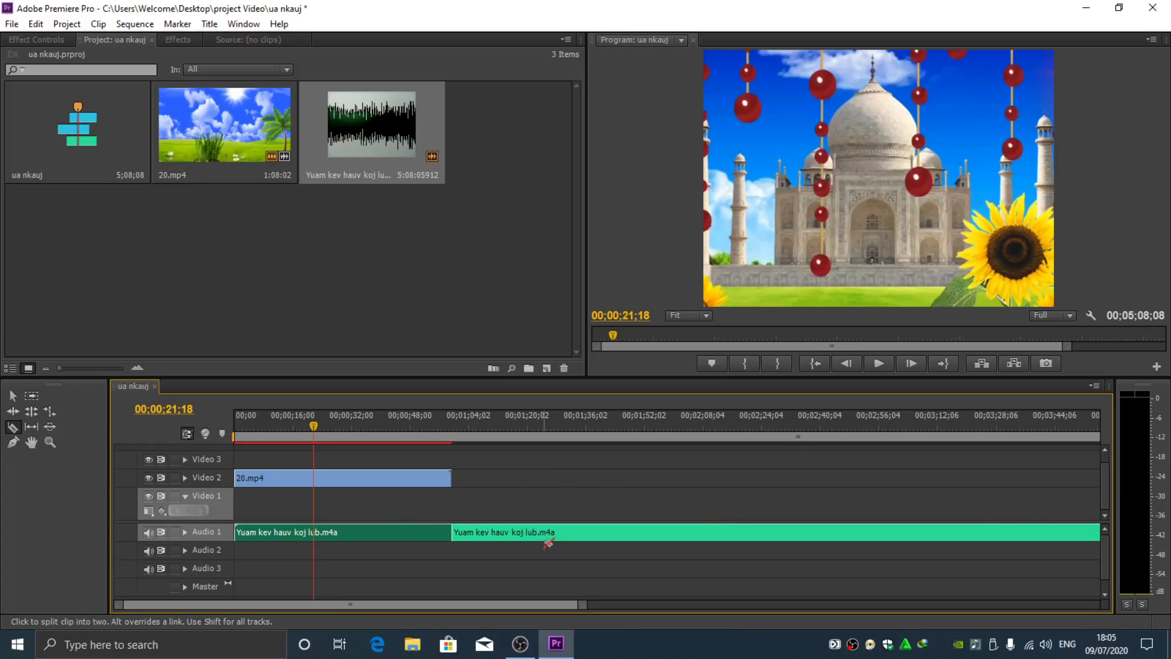
pyautogui.click(14, 397)
pyautogui.click(573, 529)
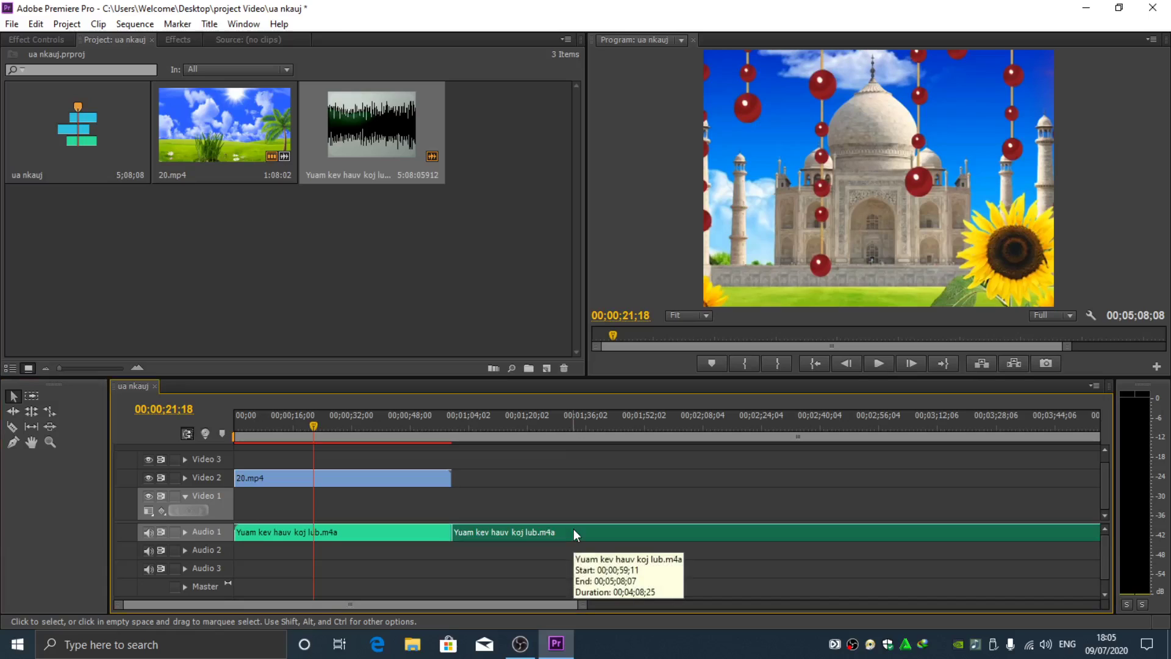
pyautogui.press('Delete')
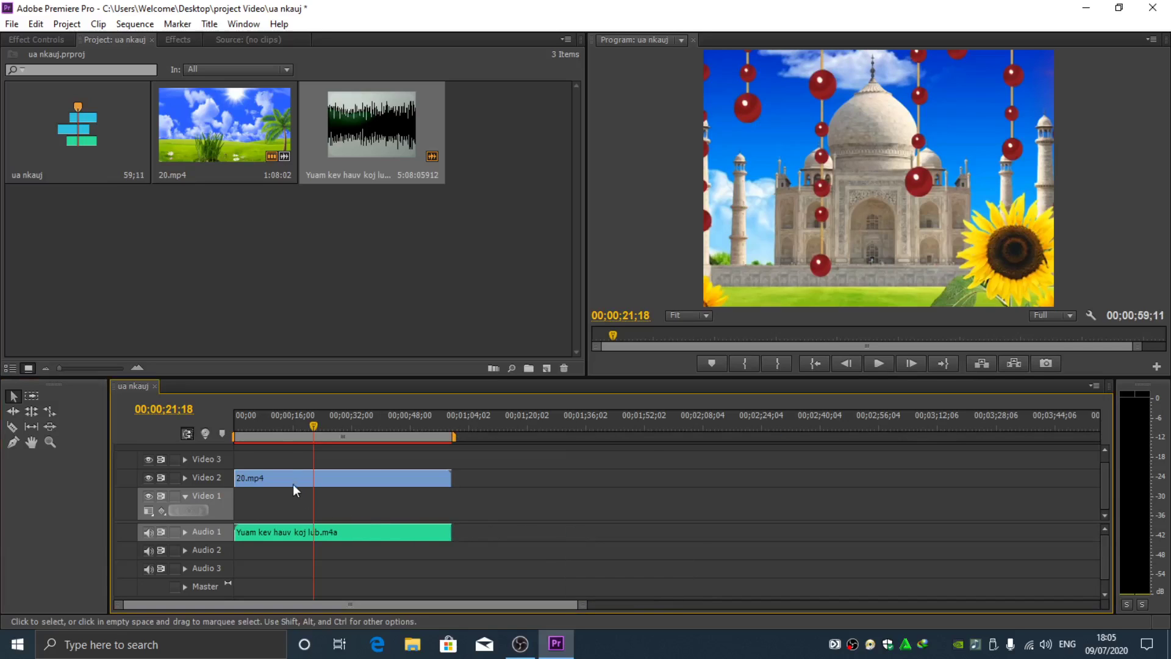
# Play the opening seconds of the sequence with the shortened song, then return the playhead to 00;00;00;00
pyautogui.moveTo(317, 425); pyautogui.dragTo(231, 460)
pyautogui.press('space')
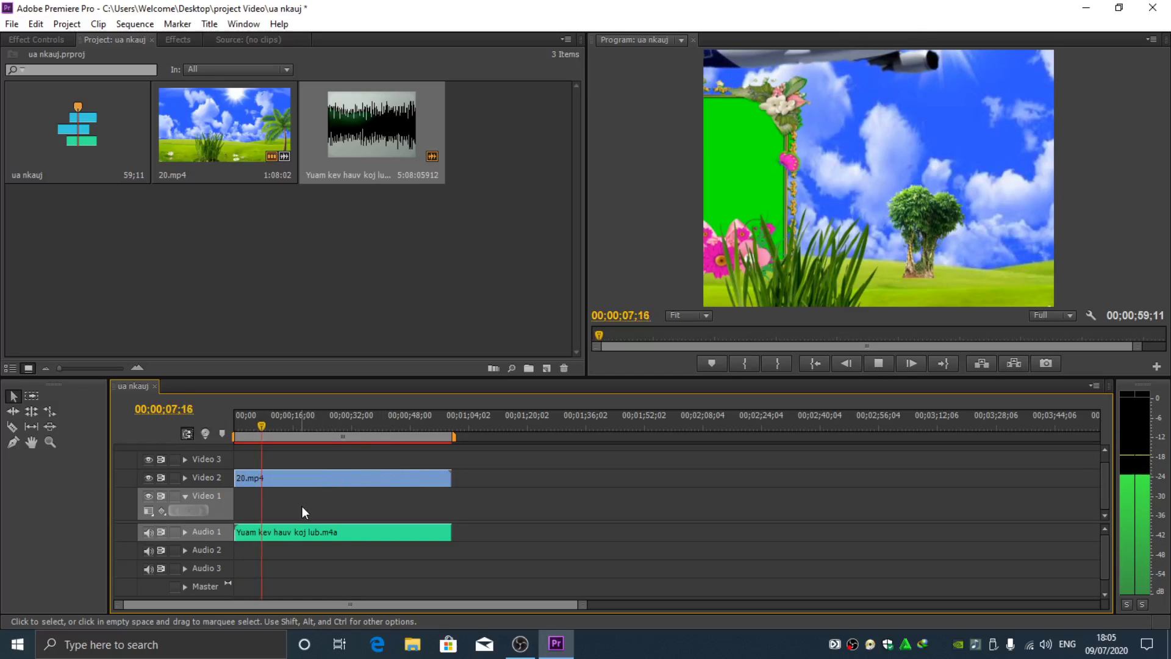
pyautogui.press('space')
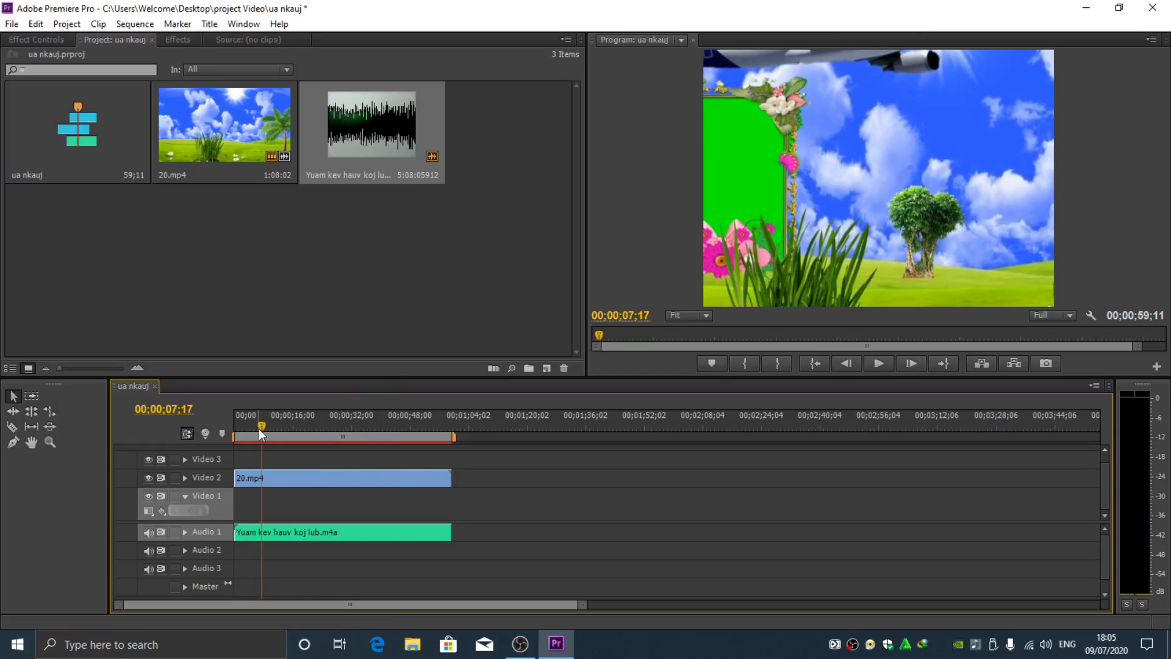
pyautogui.moveTo(259, 423); pyautogui.dragTo(206, 429)
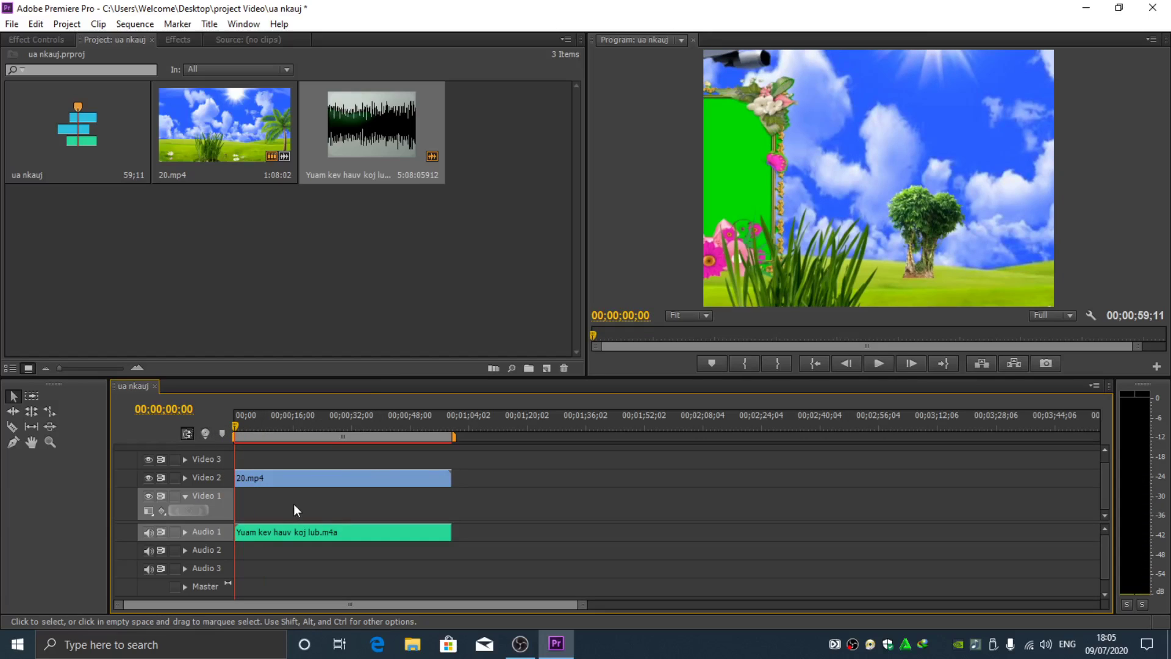
# Select both the 20.mp4 clip and the Yuam kev hauv koj lub.m4a clip in the timeline
pyautogui.click(449, 561)
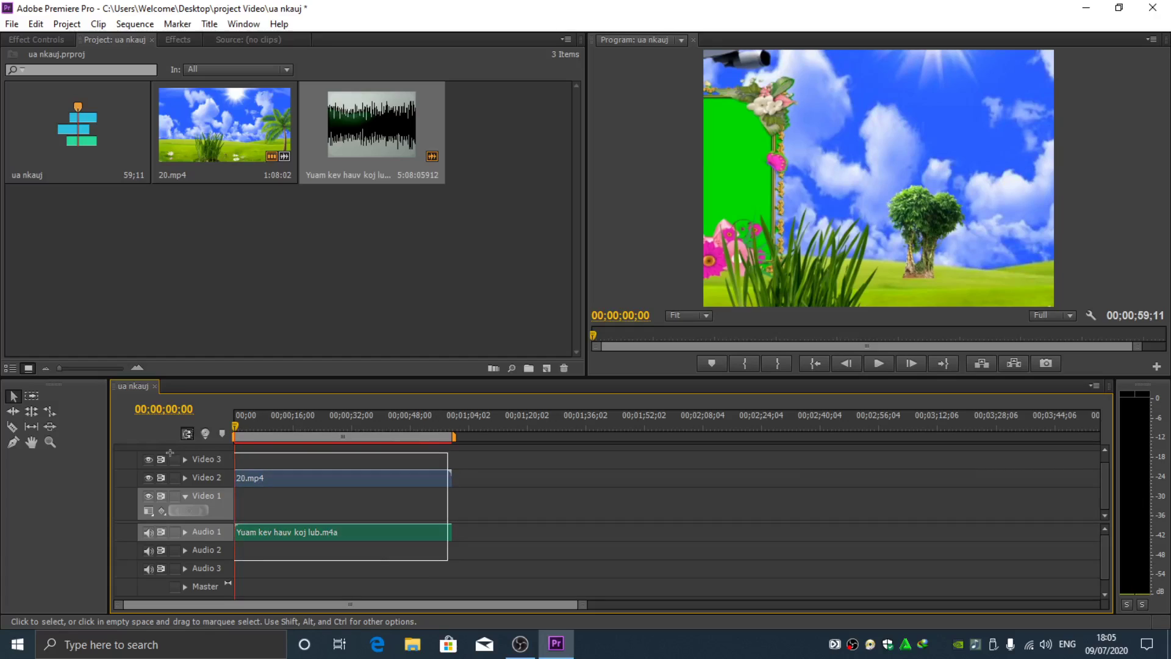
pyautogui.hotkey('ctrl', 'a')
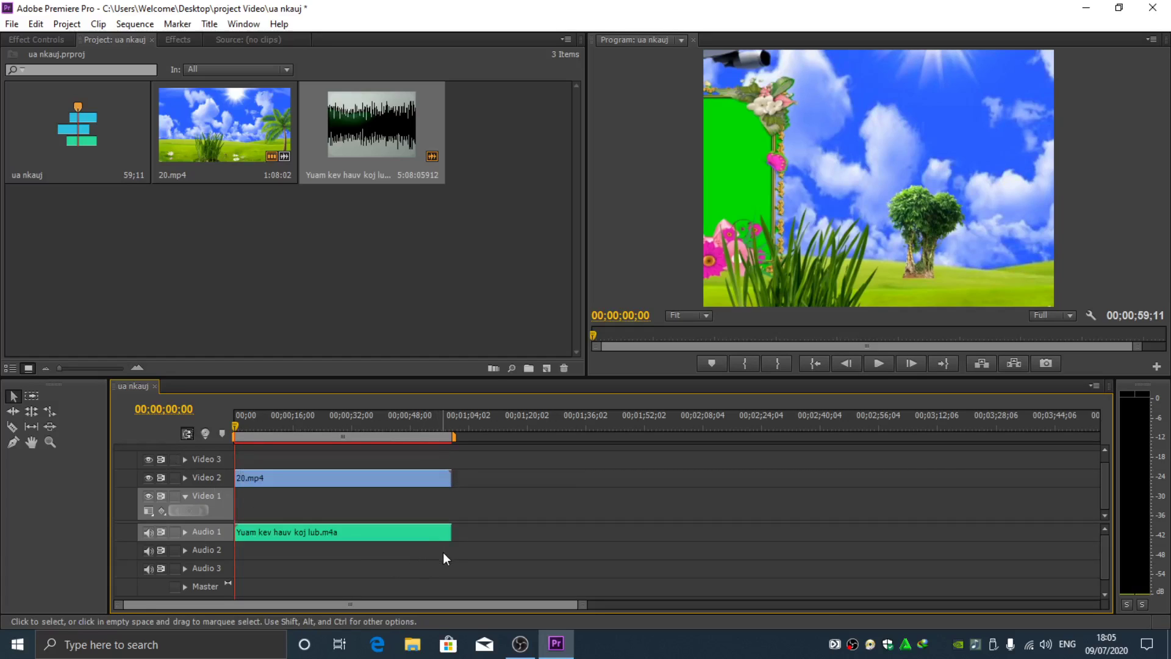
pyautogui.click(443, 551)
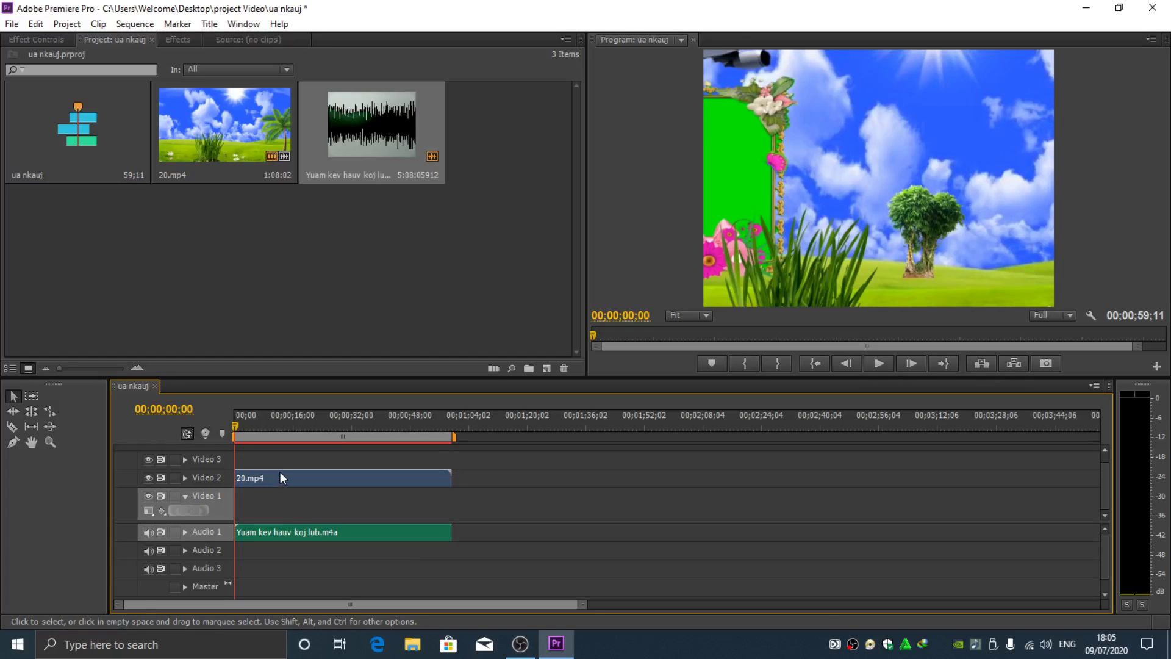
pyautogui.moveTo(955, 546); pyautogui.dragTo(252, 473)
pyautogui.click(429, 480)
pyautogui.moveTo(450, 552); pyautogui.dragTo(244, 467)
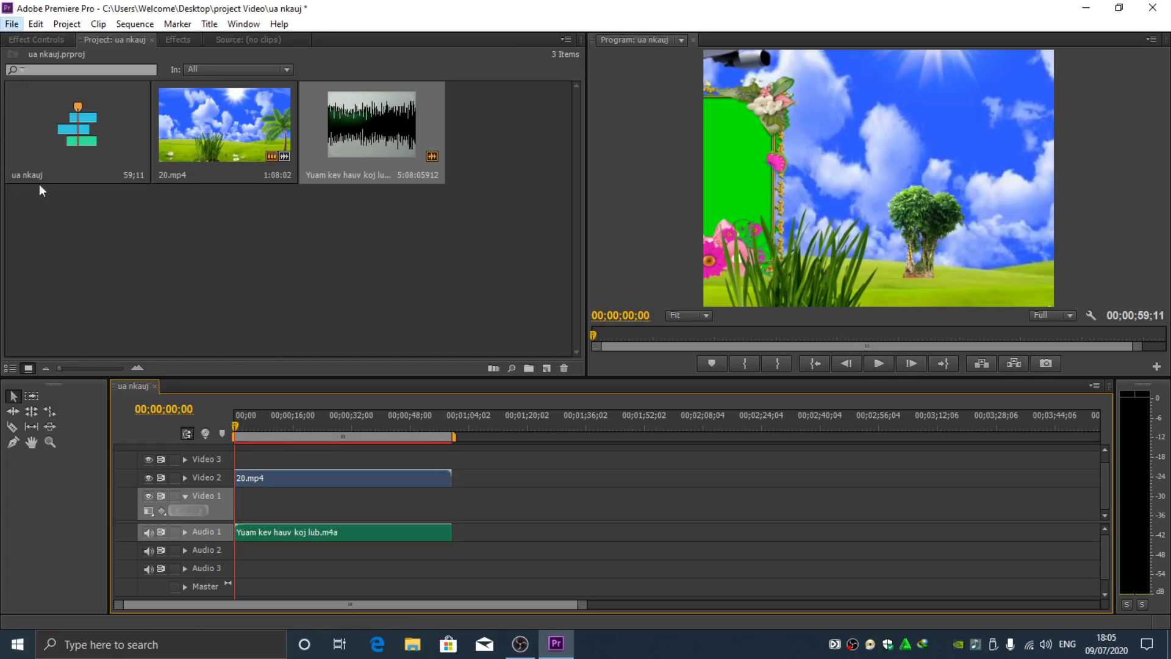
# Examine the video frame size and audio options in the Sequence Settings, then close them without changes
pyautogui.click(135, 24)
pyautogui.click(135, 24)
pyautogui.click(135, 23)
pyautogui.click(177, 40)
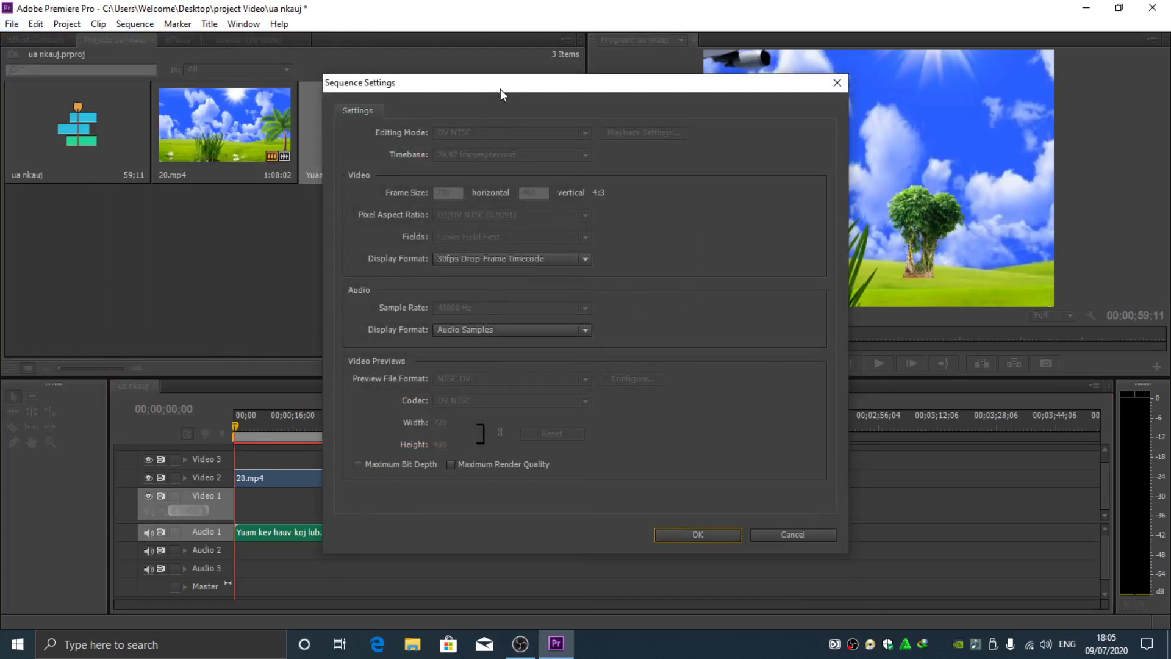
pyautogui.moveTo(500, 89); pyautogui.dragTo(503, 258)
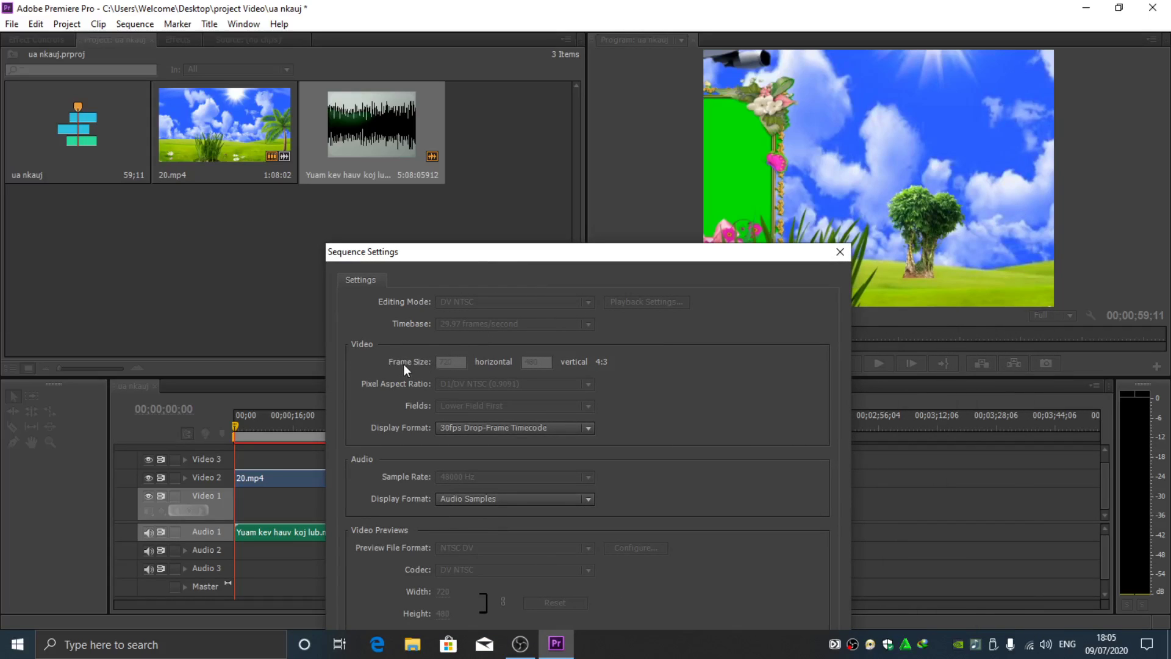
pyautogui.click(840, 251)
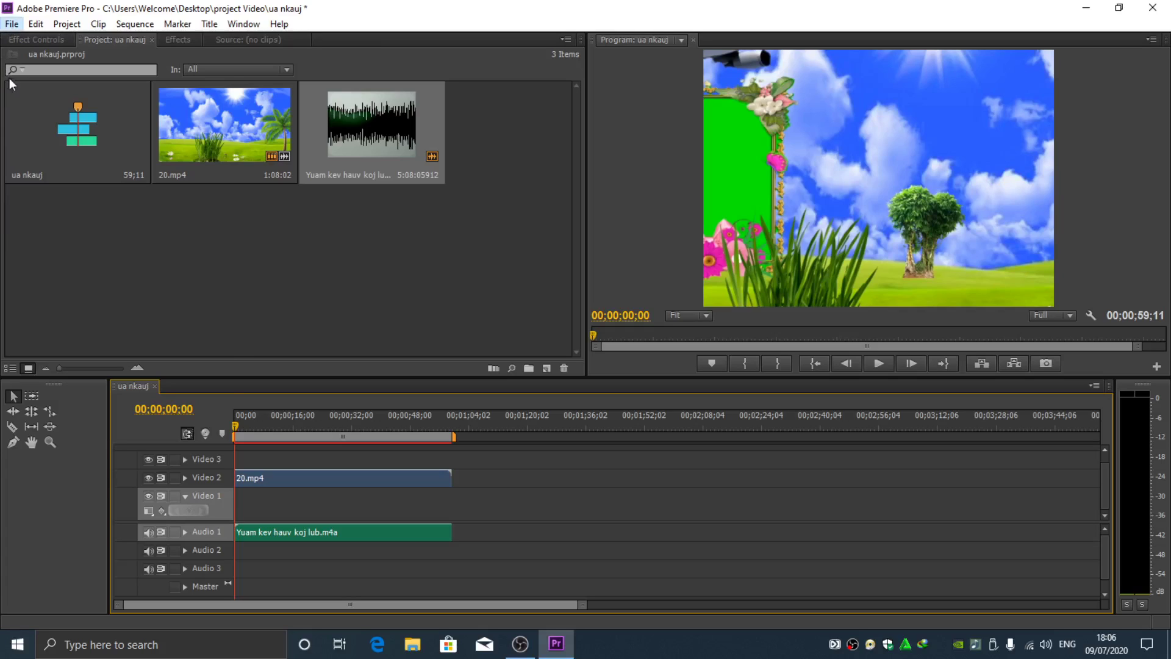
# Open the sequence's media export settings, enable Use Maximum Render Quality and set the format to H.264
pyautogui.click(11, 24)
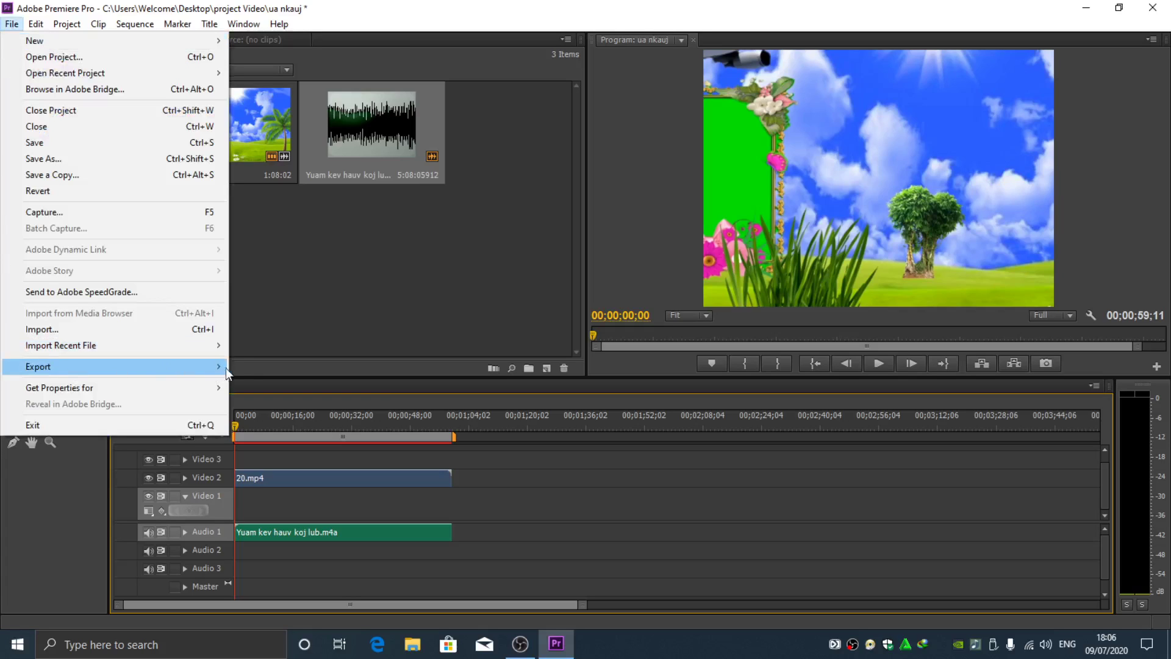
pyautogui.moveTo(218, 368)
pyautogui.click(273, 367)
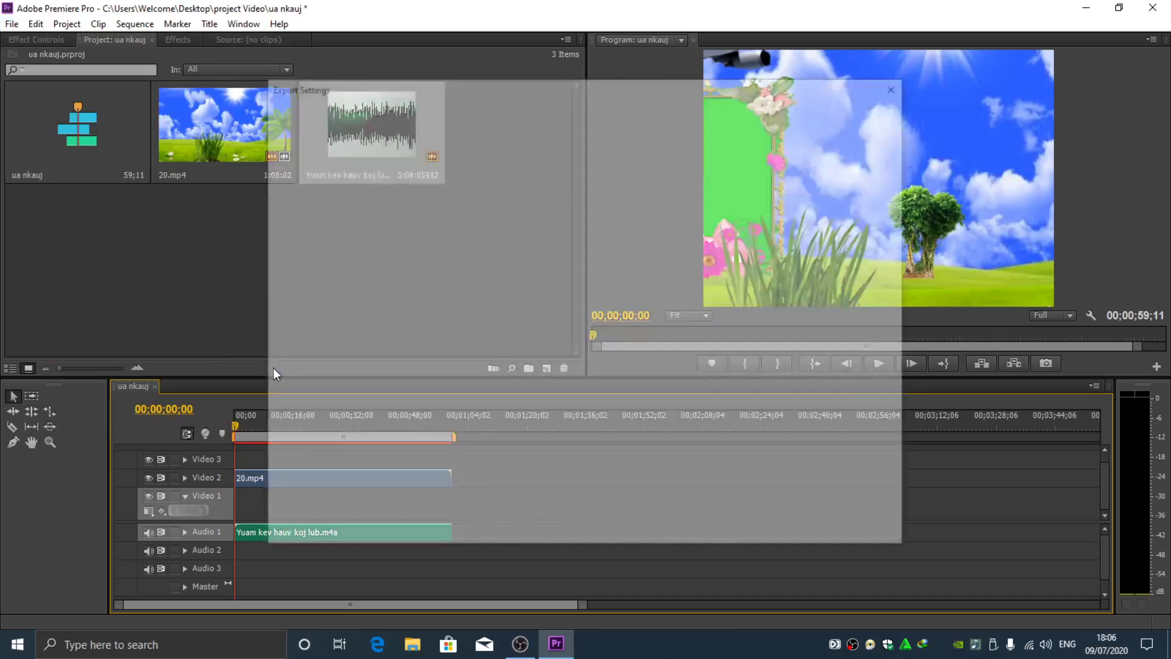
pyautogui.moveTo(493, 93); pyautogui.dragTo(577, 129)
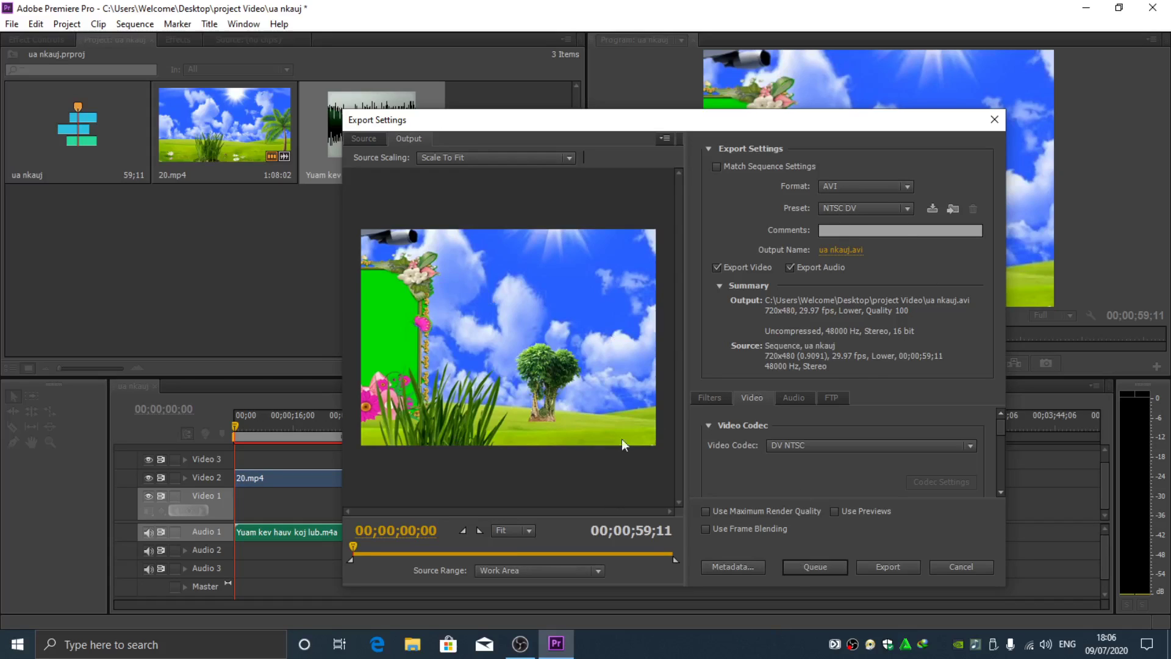
pyautogui.click(705, 513)
pyautogui.click(844, 186)
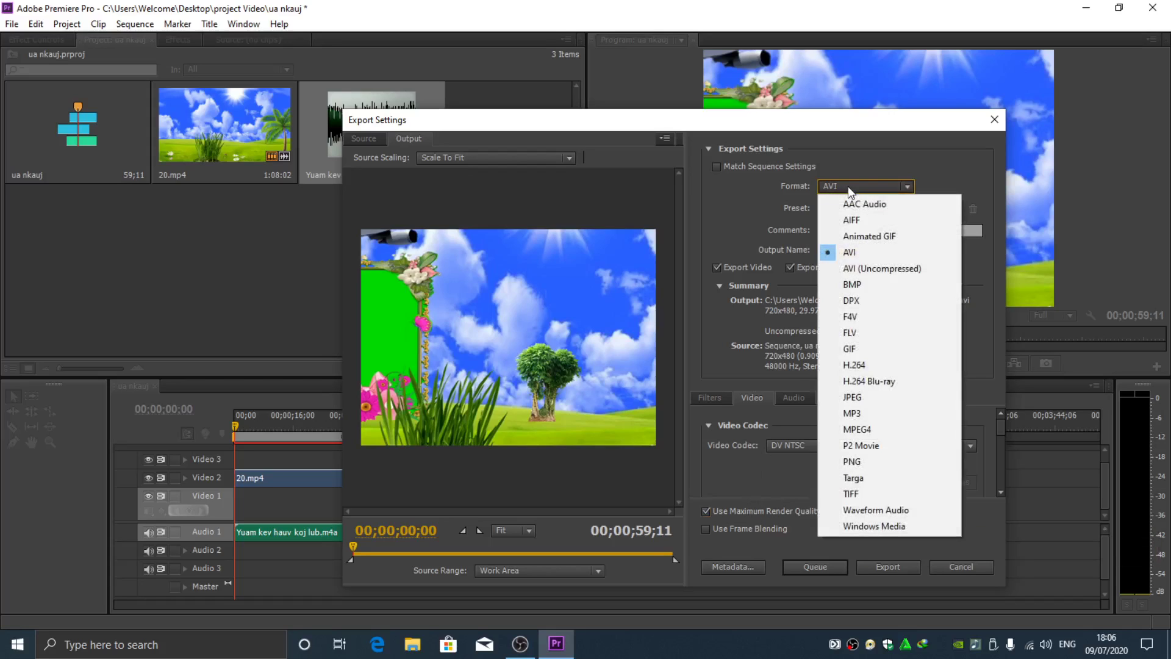
pyautogui.click(866, 366)
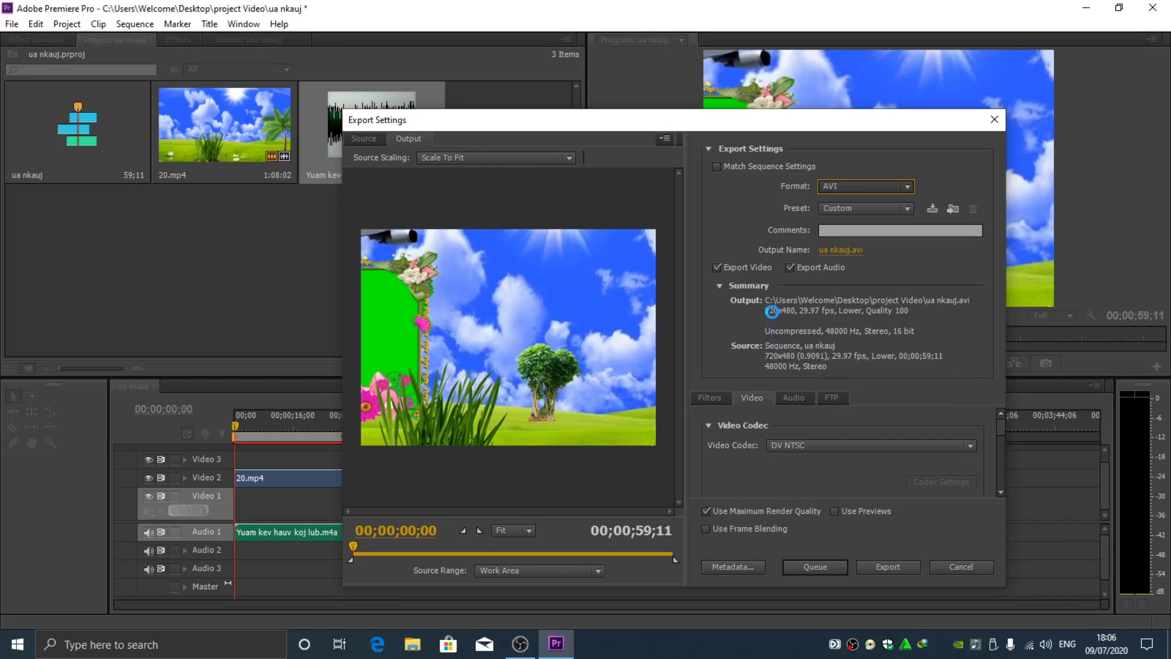
# Set the export preset to HD 720p 29.97
pyautogui.click(851, 208)
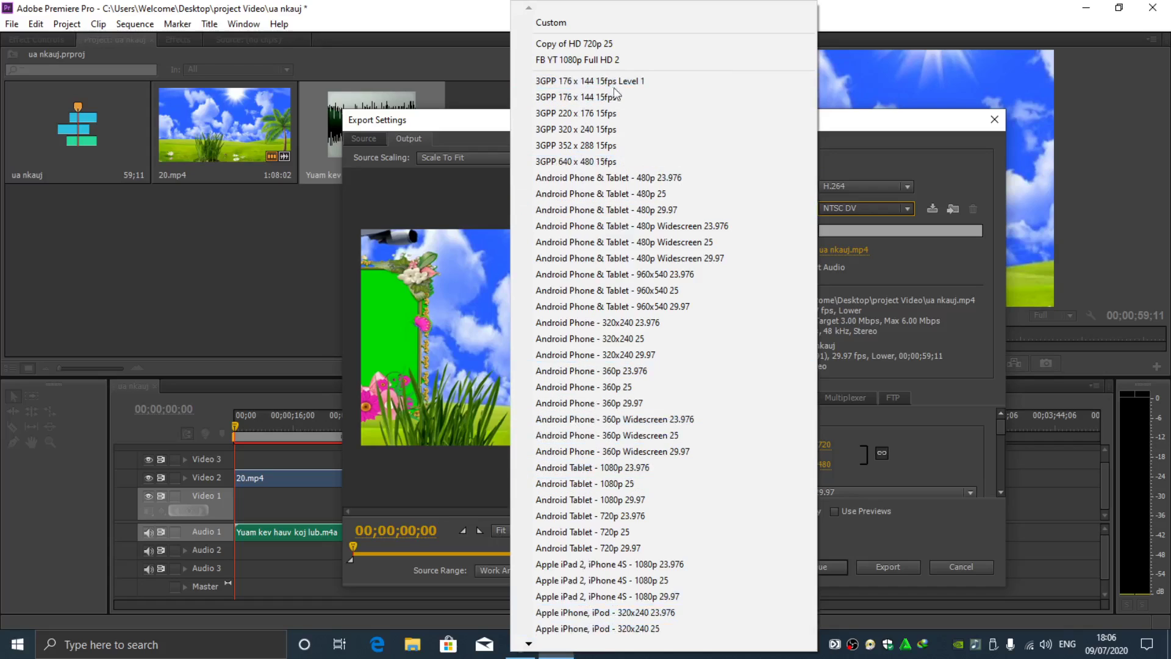
pyautogui.moveTo(530, 645)
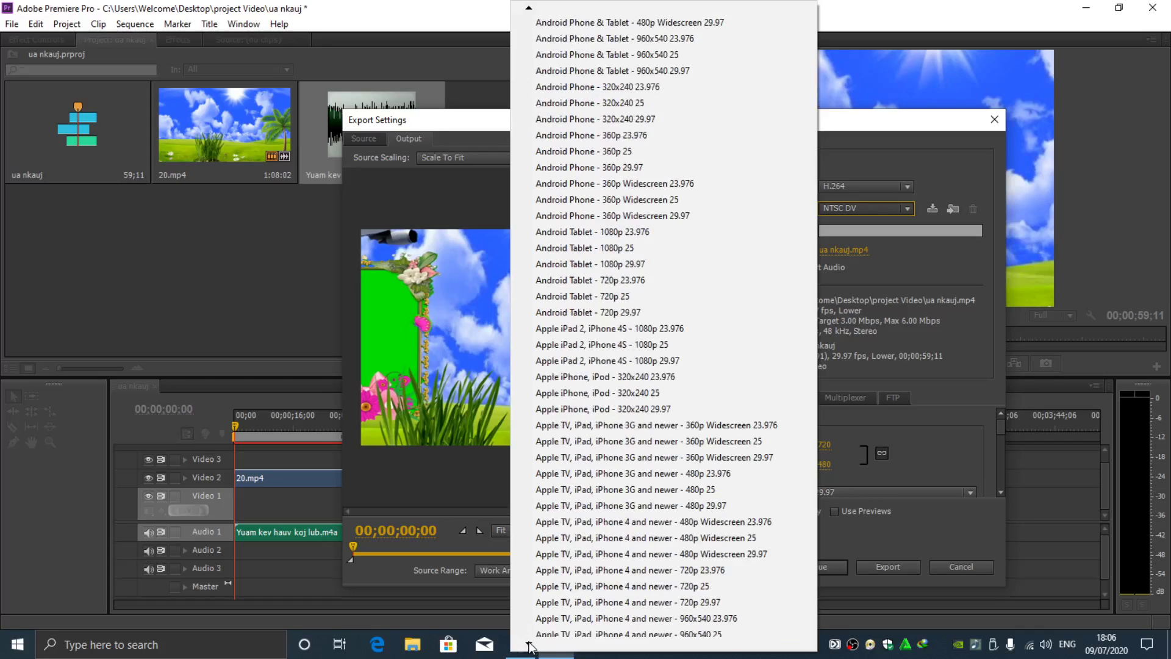
pyautogui.click(529, 645)
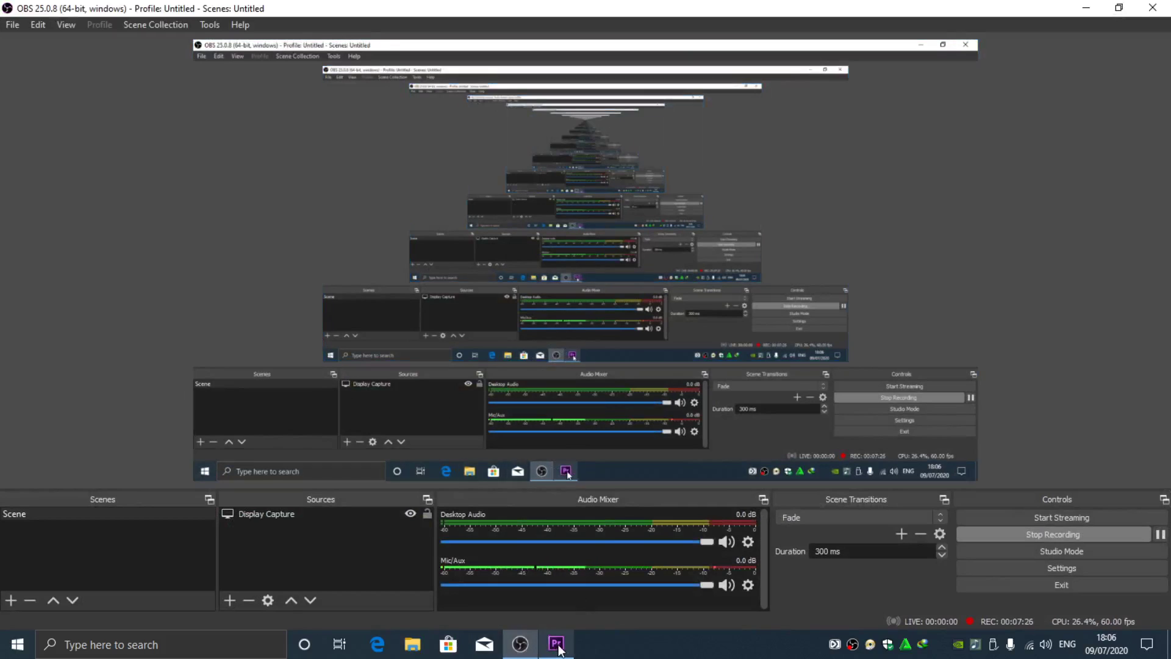
pyautogui.click(557, 644)
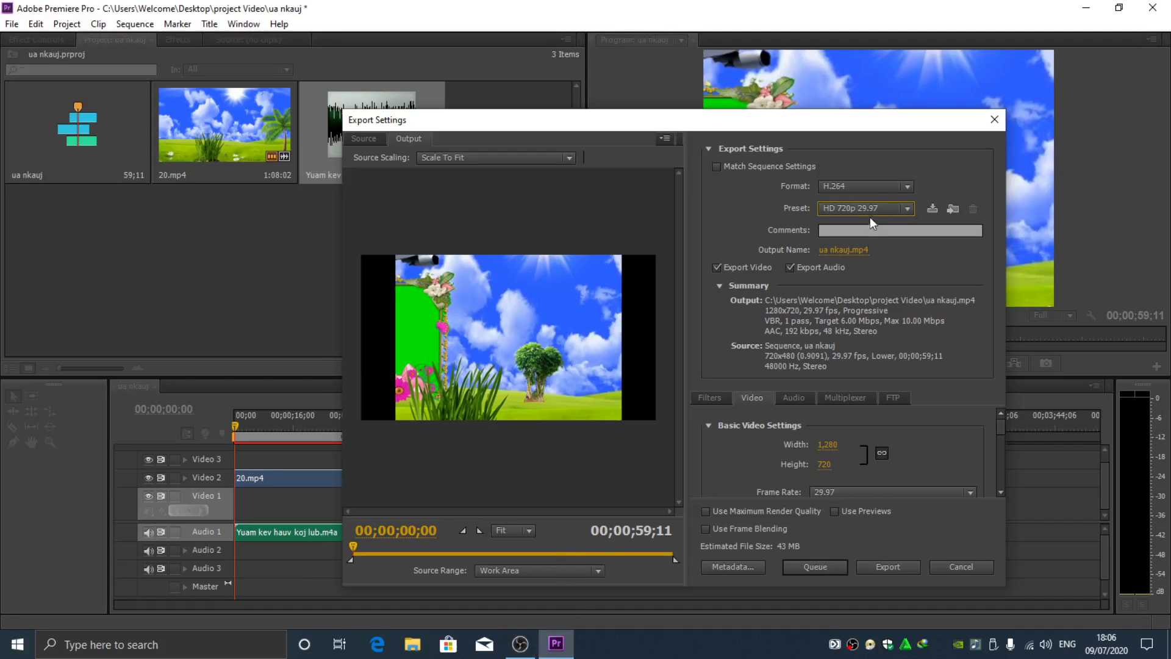
# Set the export preset to HD 1080p 25
pyautogui.click(907, 209)
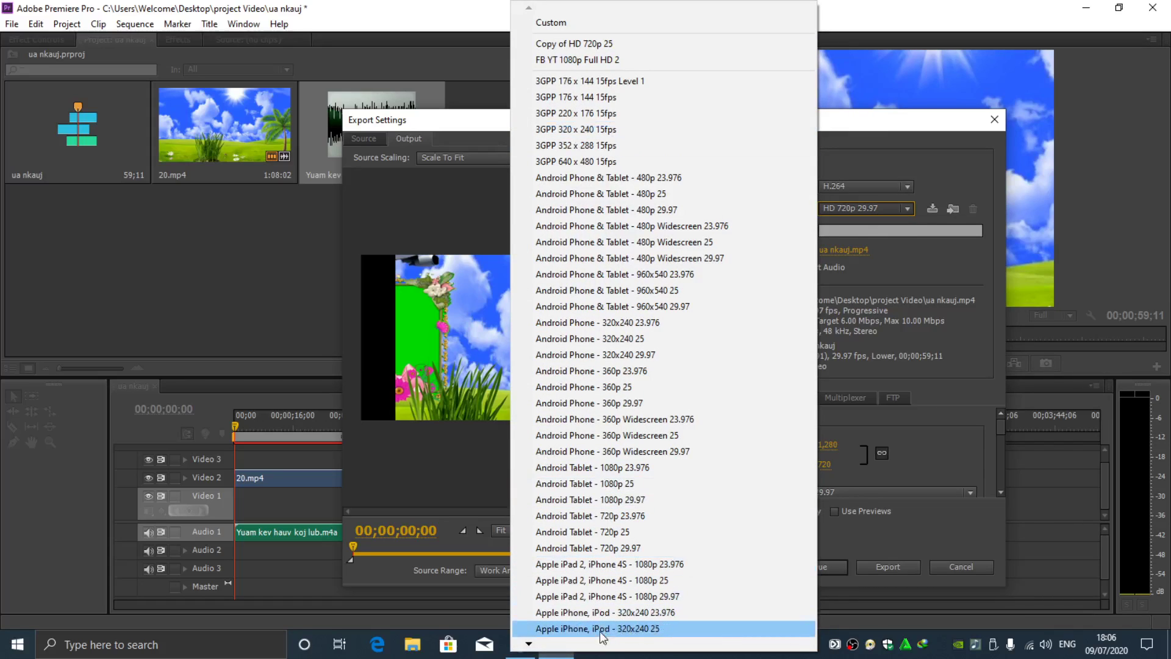
pyautogui.moveTo(599, 647)
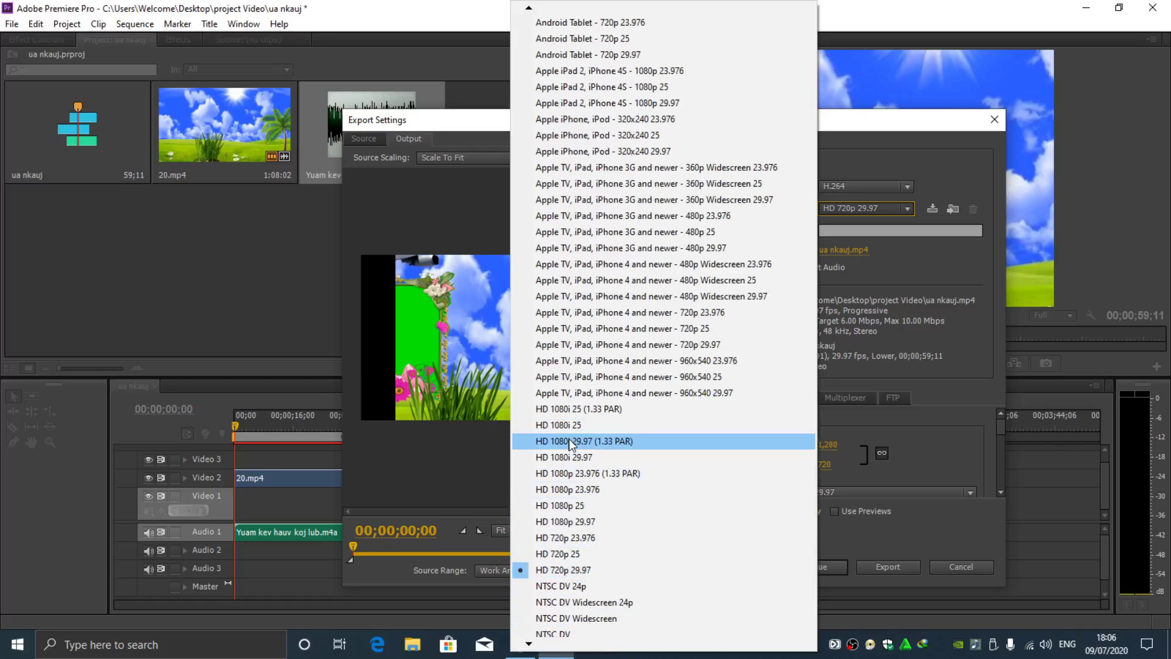
pyautogui.click(576, 505)
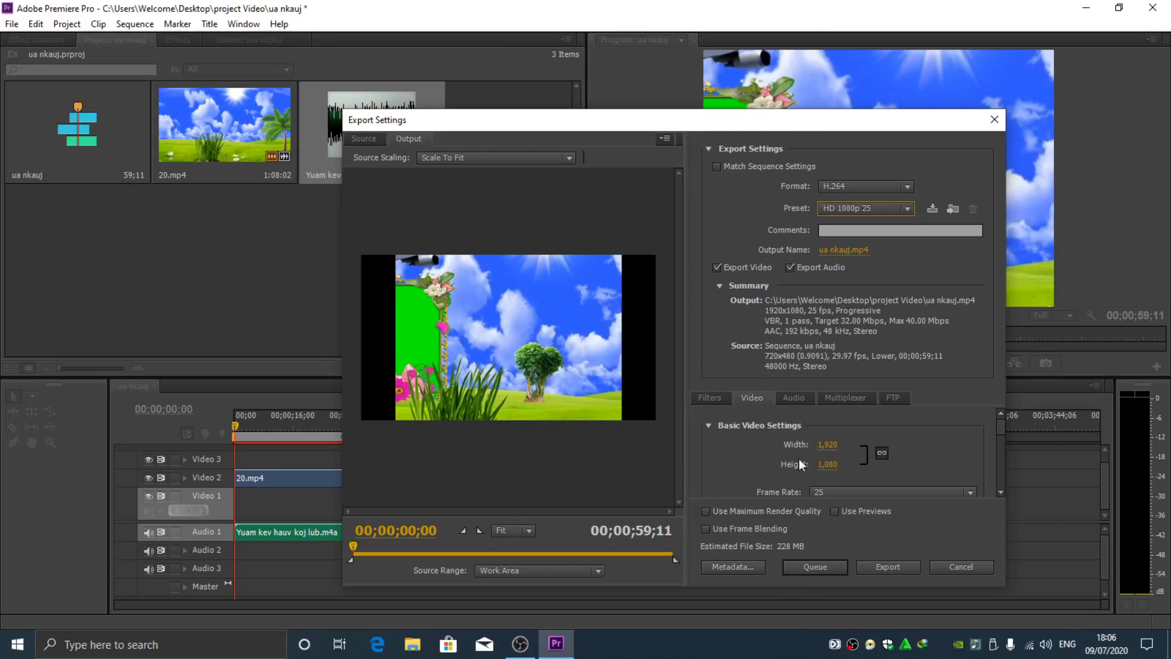
# Set the H.264 encoding profile to High in the video export settings
pyautogui.scroll(-1, 937, 462)
pyautogui.scroll(-2, 867, 468)
pyautogui.scroll(1, 916, 472)
pyautogui.scroll(1, 916, 471)
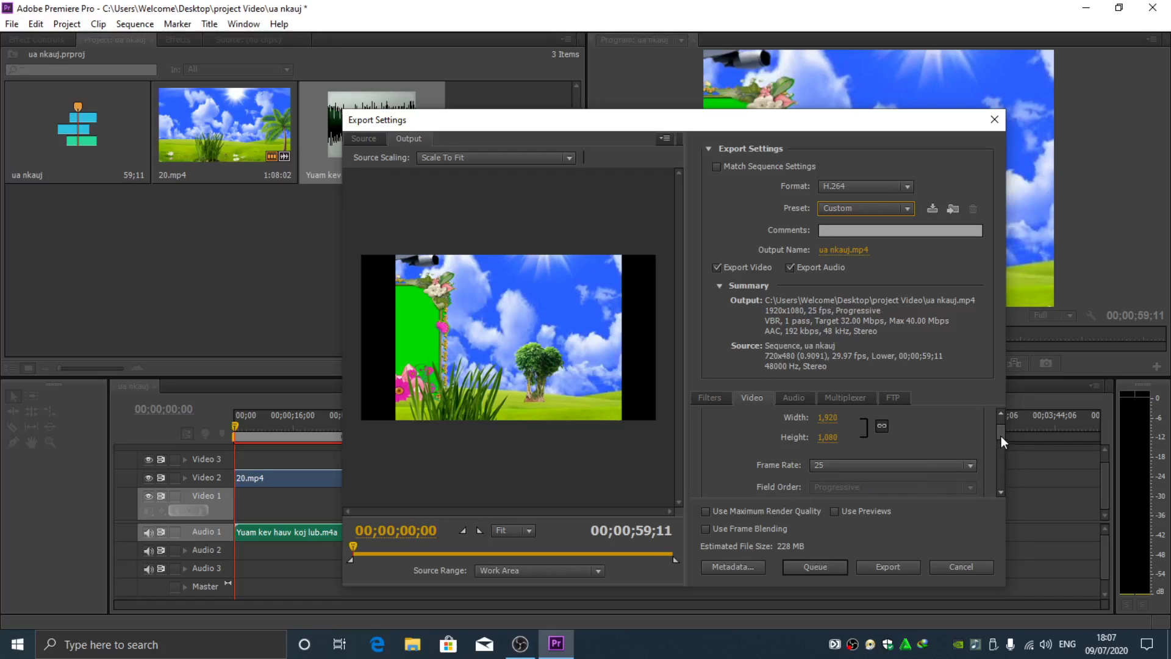
pyautogui.moveTo(1001, 436); pyautogui.dragTo(1003, 449)
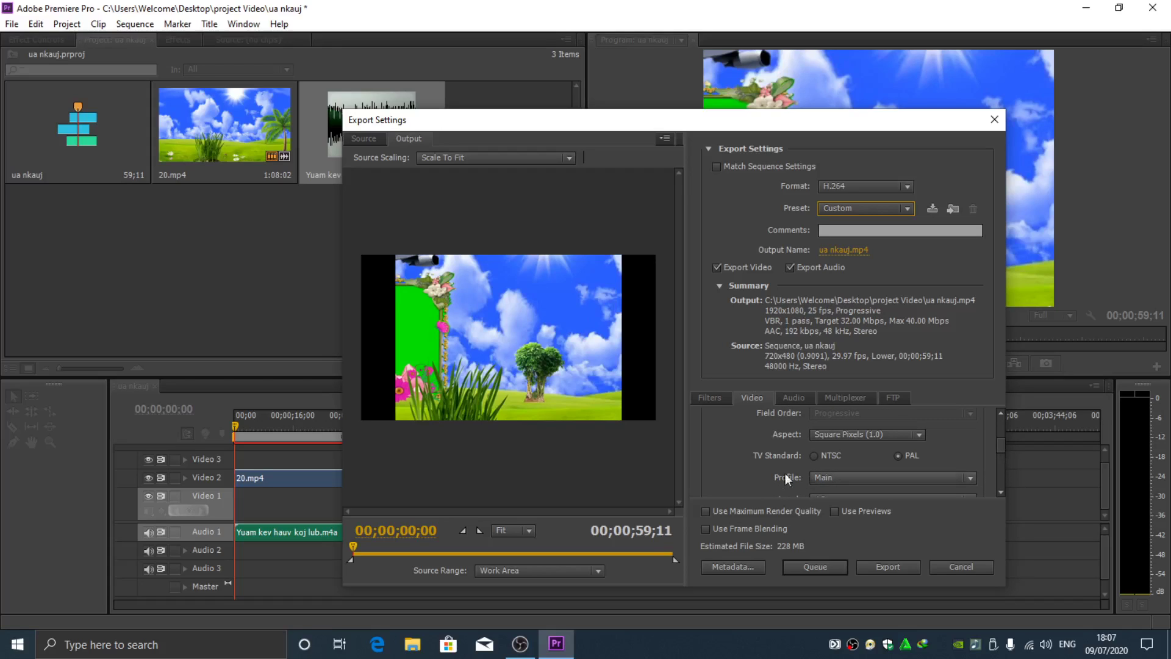
pyautogui.click(848, 478)
pyautogui.click(851, 525)
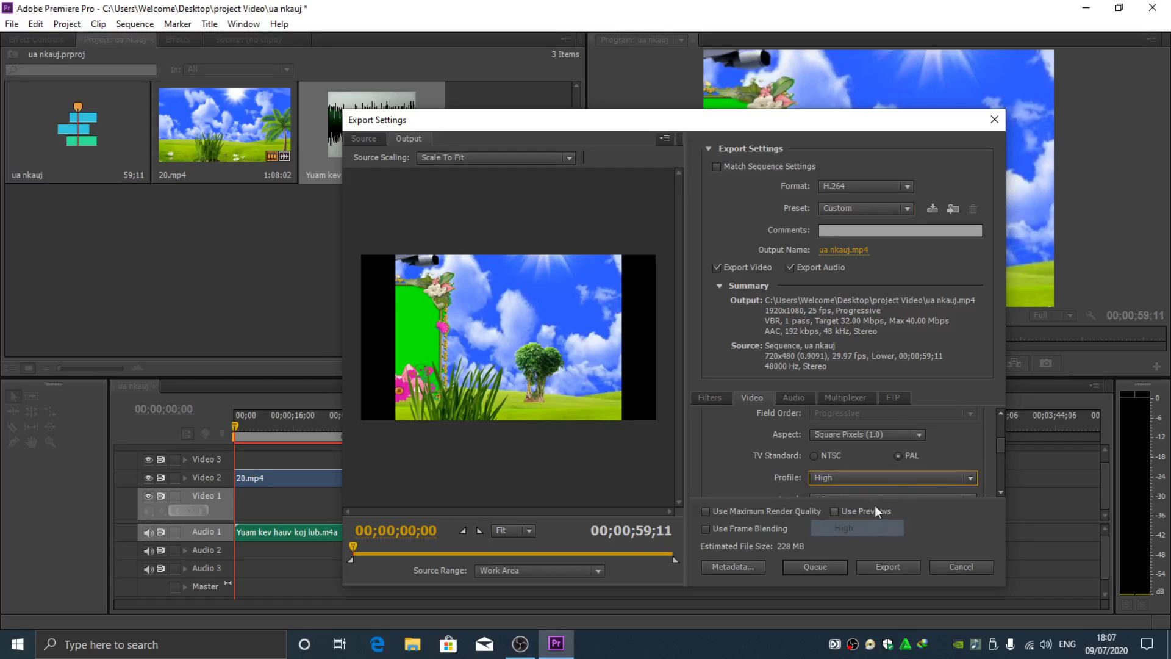
# Set the export's bitrate encoding to VBR, 2 pass
pyautogui.moveTo(1003, 445); pyautogui.dragTo(1007, 464)
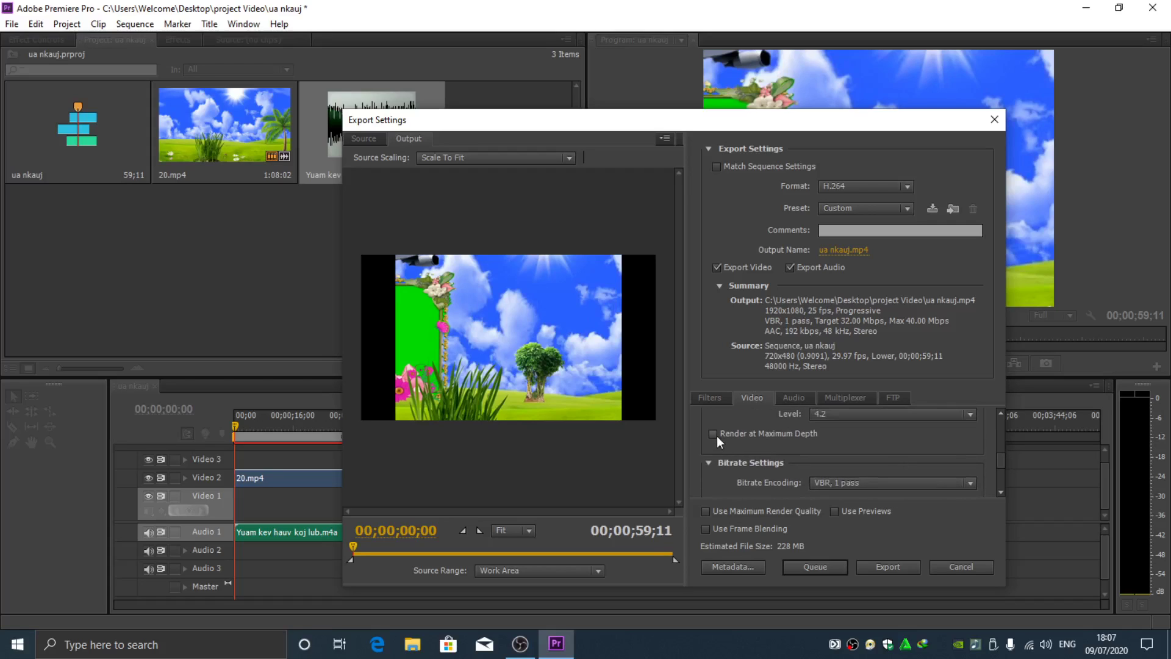
pyautogui.moveTo(1002, 461)
pyautogui.mouseDown()
pyautogui.moveTo(1007, 484)
pyautogui.moveTo(996, 427)
pyautogui.moveTo(1016, 468)
pyautogui.mouseUp()
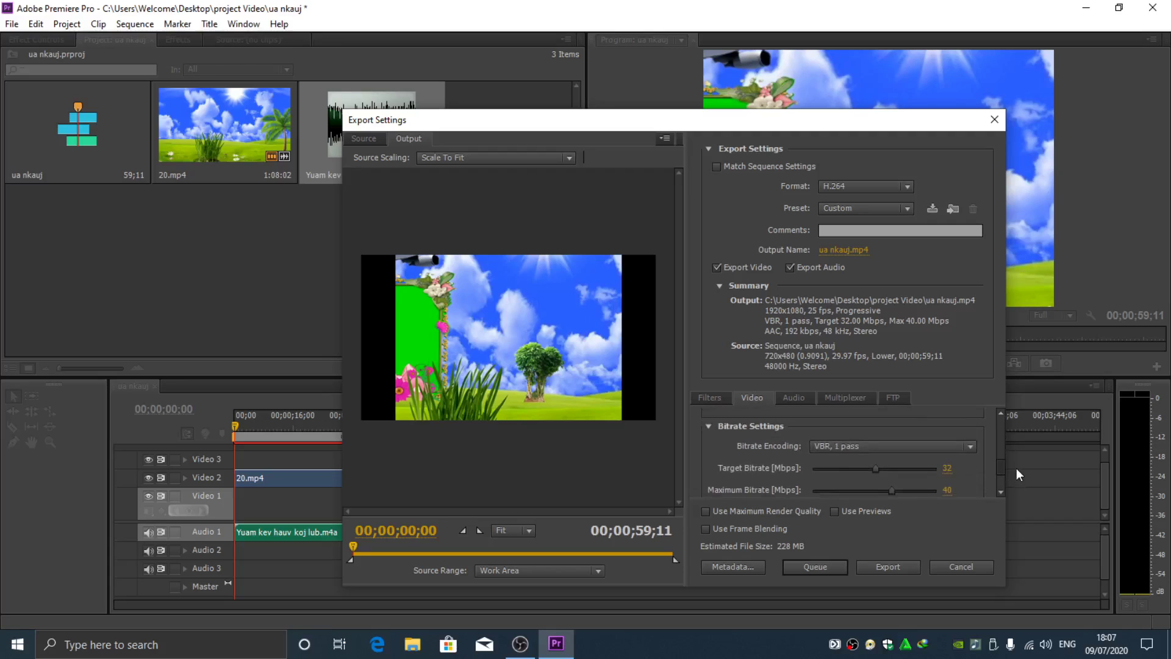
pyautogui.click(849, 446)
pyautogui.click(862, 496)
pyautogui.moveTo(996, 472); pyautogui.dragTo(1005, 423)
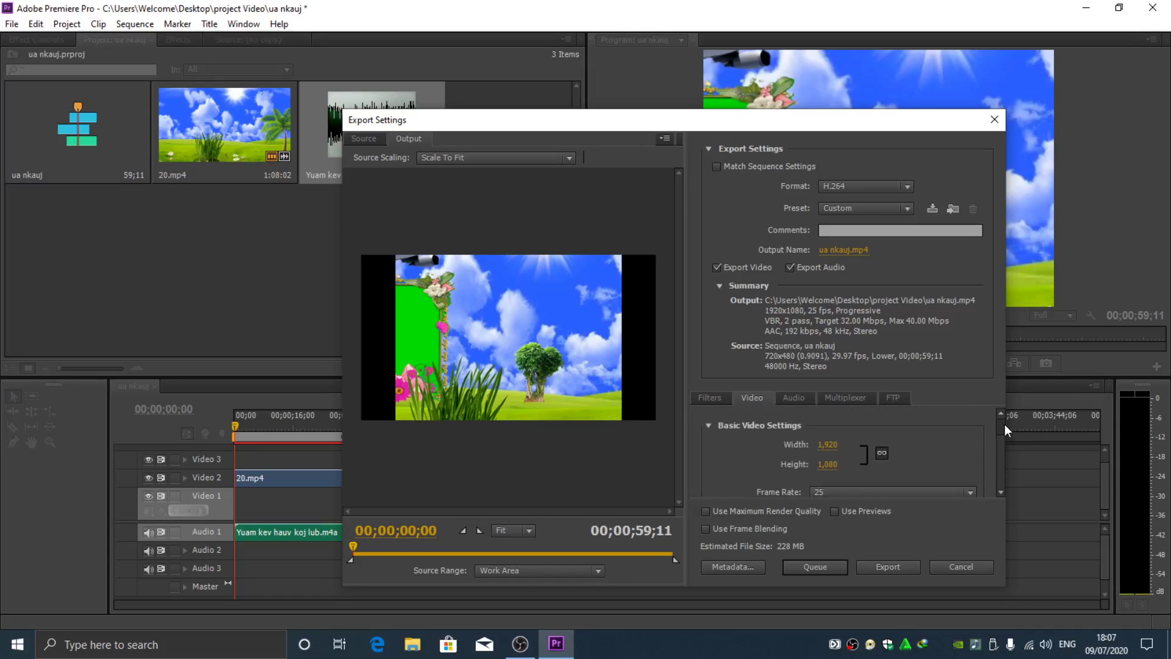
# Review the audio export settings, then try the 3GPP and None multiplexer options and set the multiplexer back to MP4
pyautogui.click(799, 400)
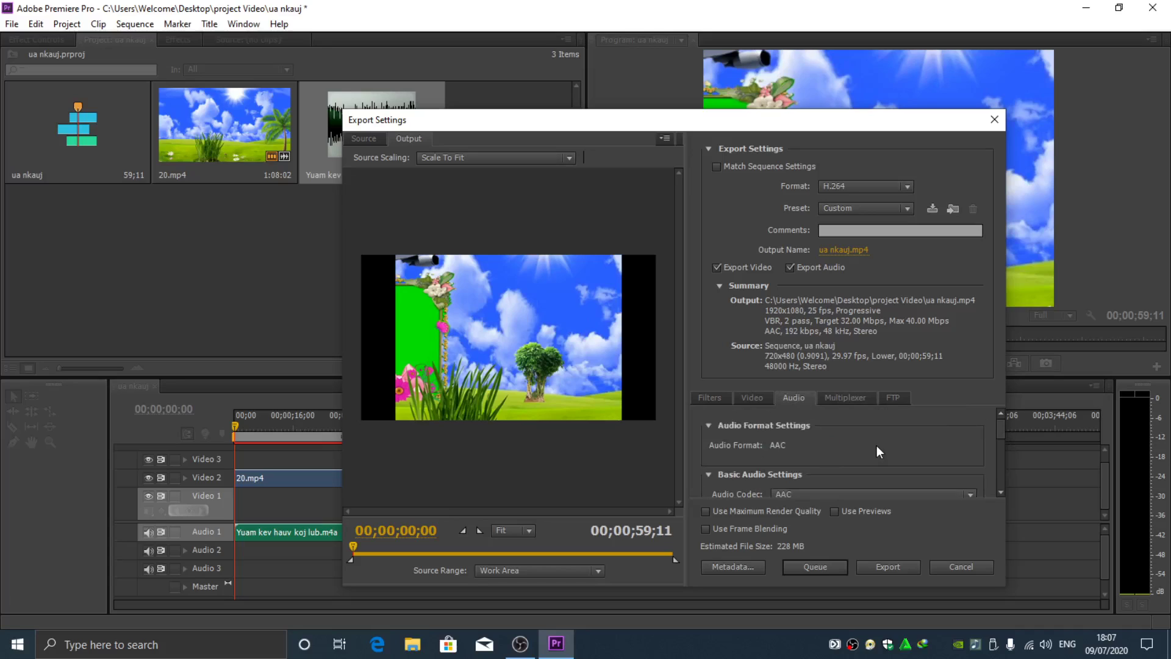
pyautogui.moveTo(1004, 433); pyautogui.dragTo(1003, 476)
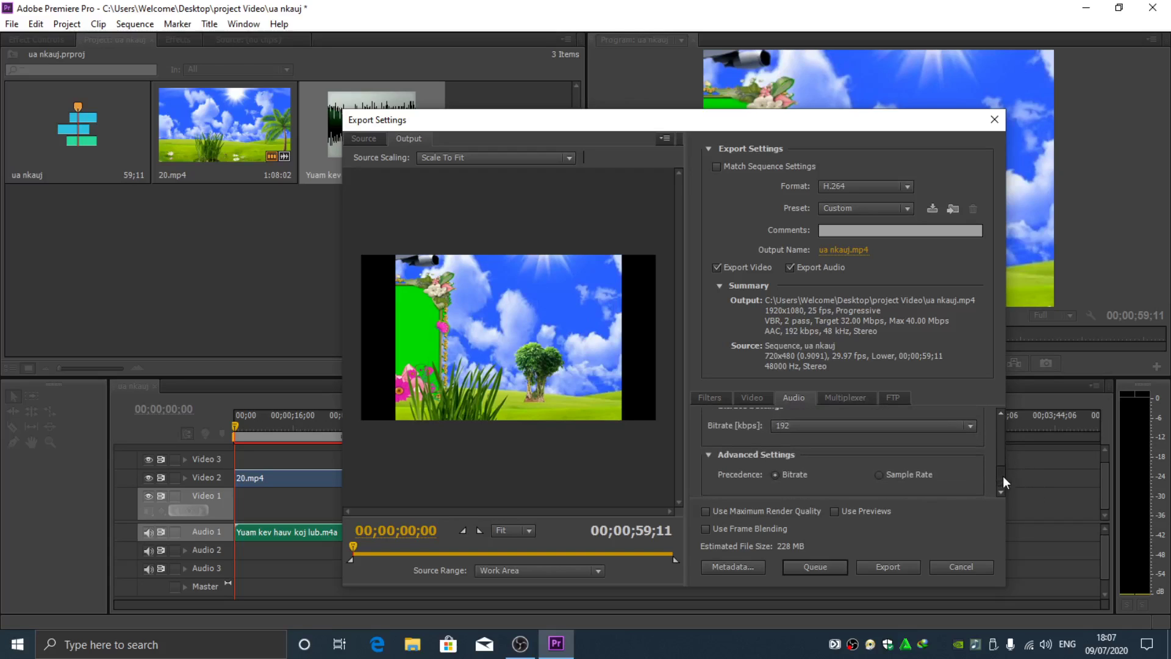
pyautogui.click(853, 399)
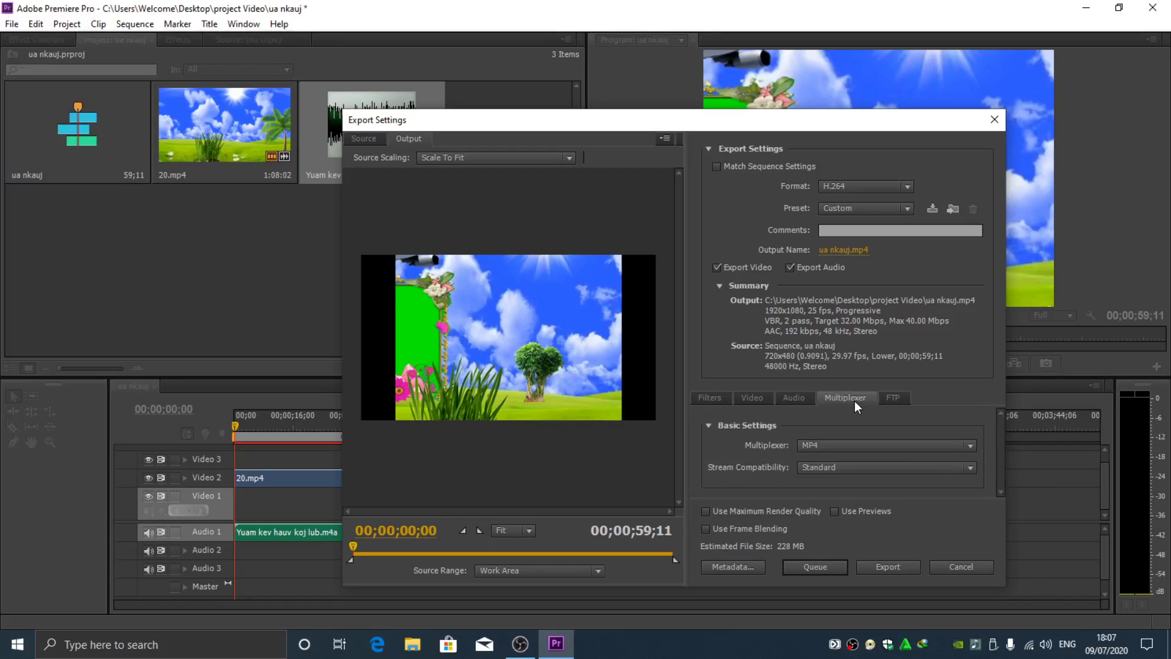
pyautogui.click(830, 445)
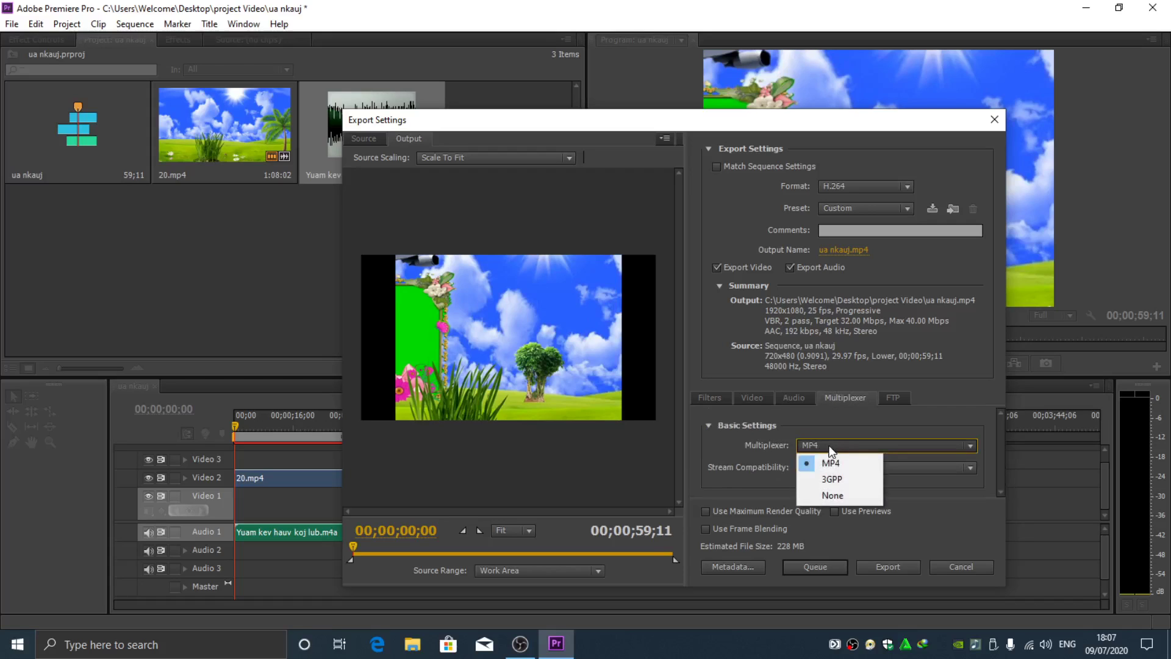
pyautogui.click(852, 483)
pyautogui.click(869, 454)
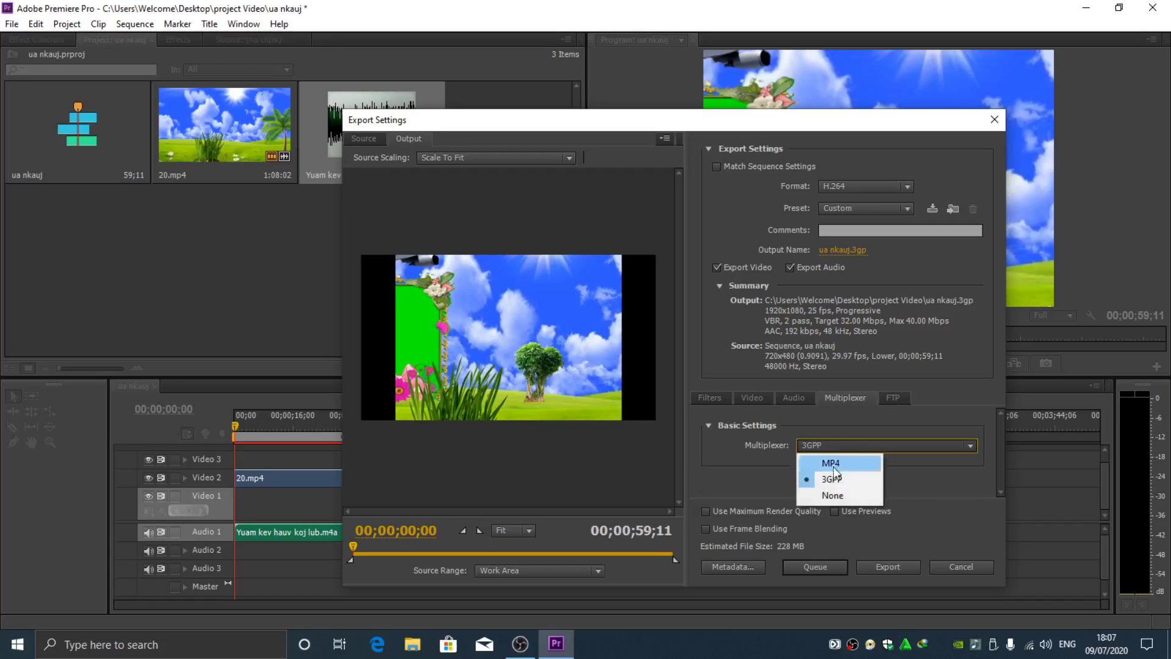
pyautogui.click(839, 495)
pyautogui.click(843, 447)
pyautogui.click(833, 465)
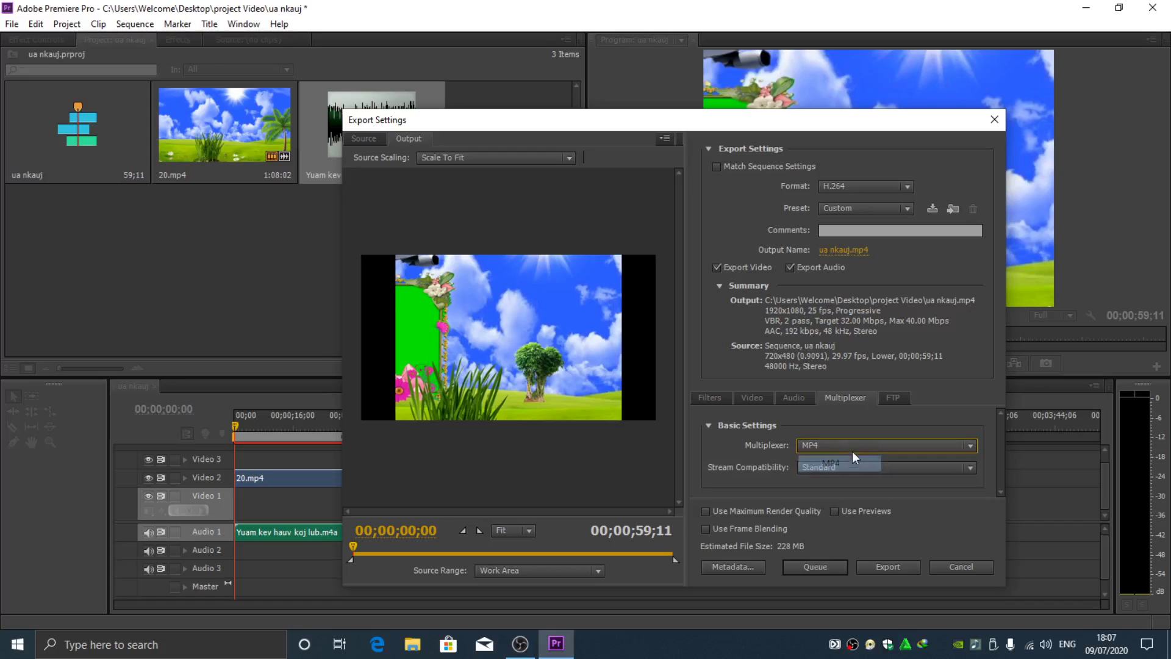
# Enable Match Sequence Settings and export the ua nkauj video
pyautogui.click(752, 398)
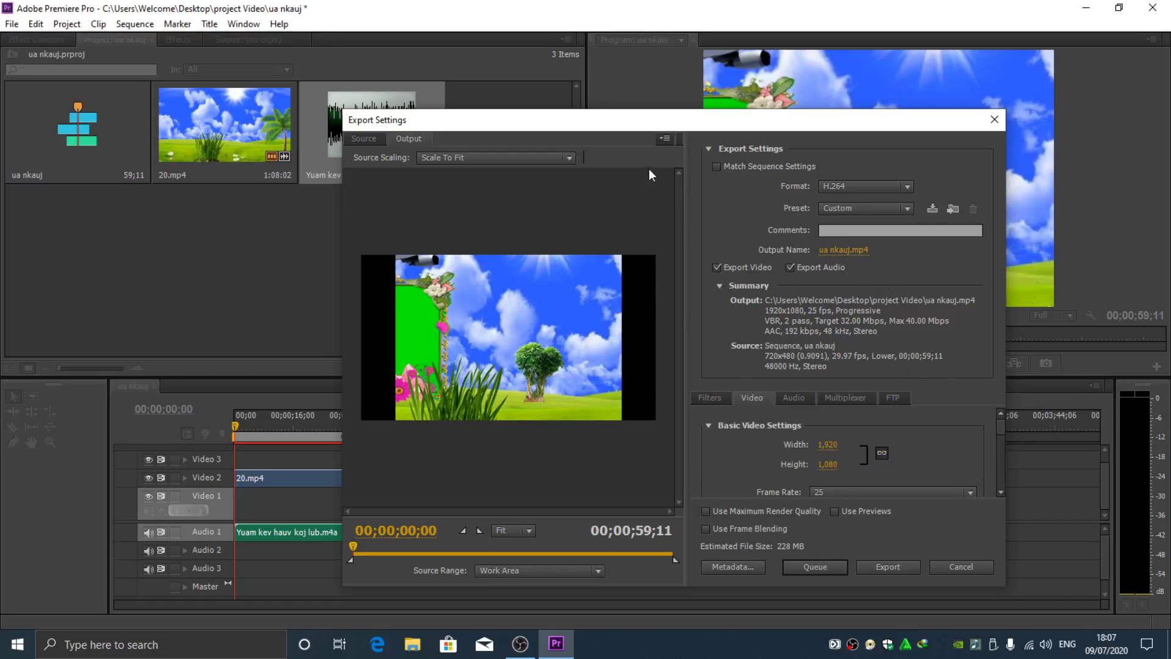
pyautogui.click(718, 168)
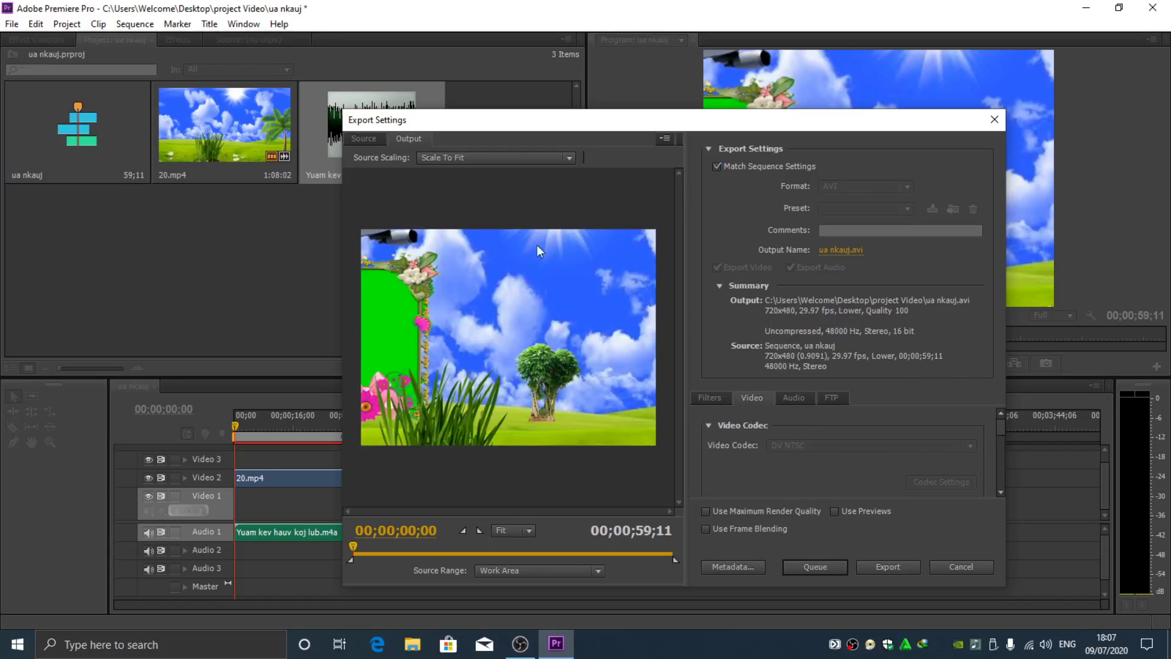
pyautogui.click(888, 567)
pyautogui.moveTo(623, 309); pyautogui.dragTo(676, 391)
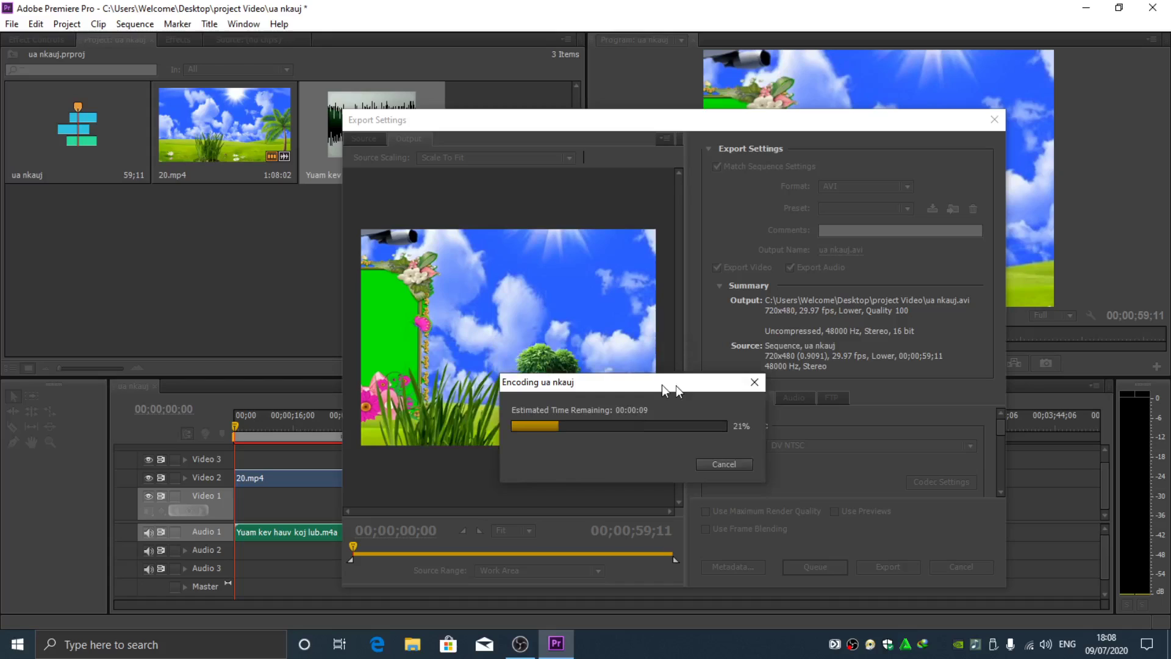
pyautogui.moveTo(676, 388); pyautogui.dragTo(760, 320)
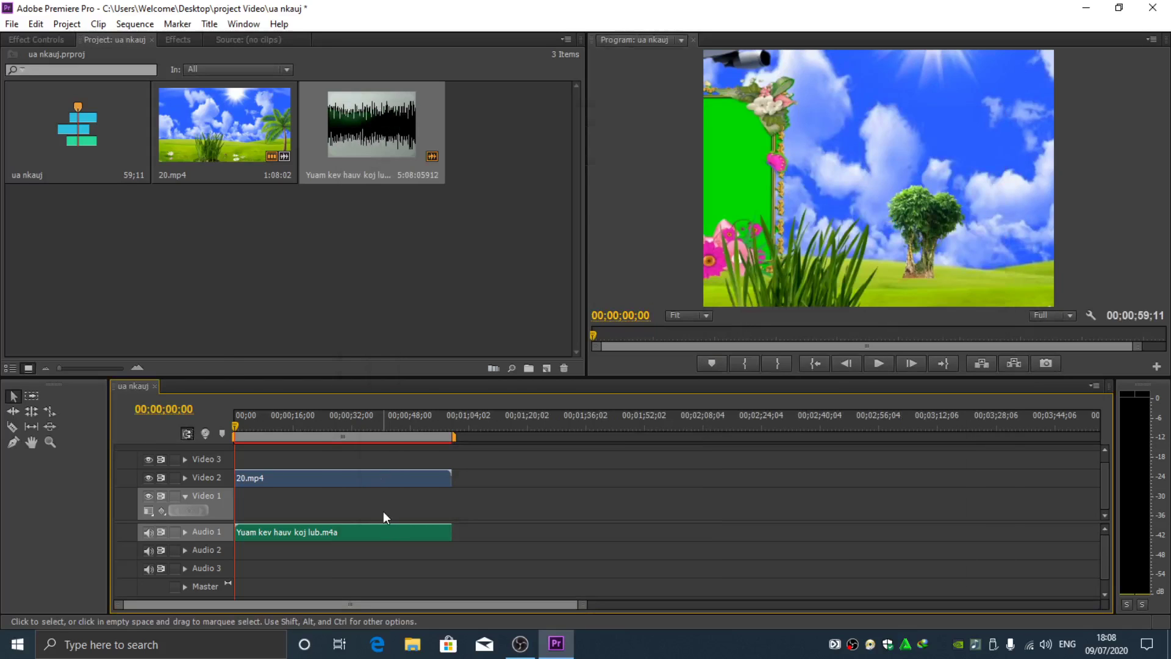
# Open the project Video folder from the desktop and refresh its contents
pyautogui.rightClick(287, 336)
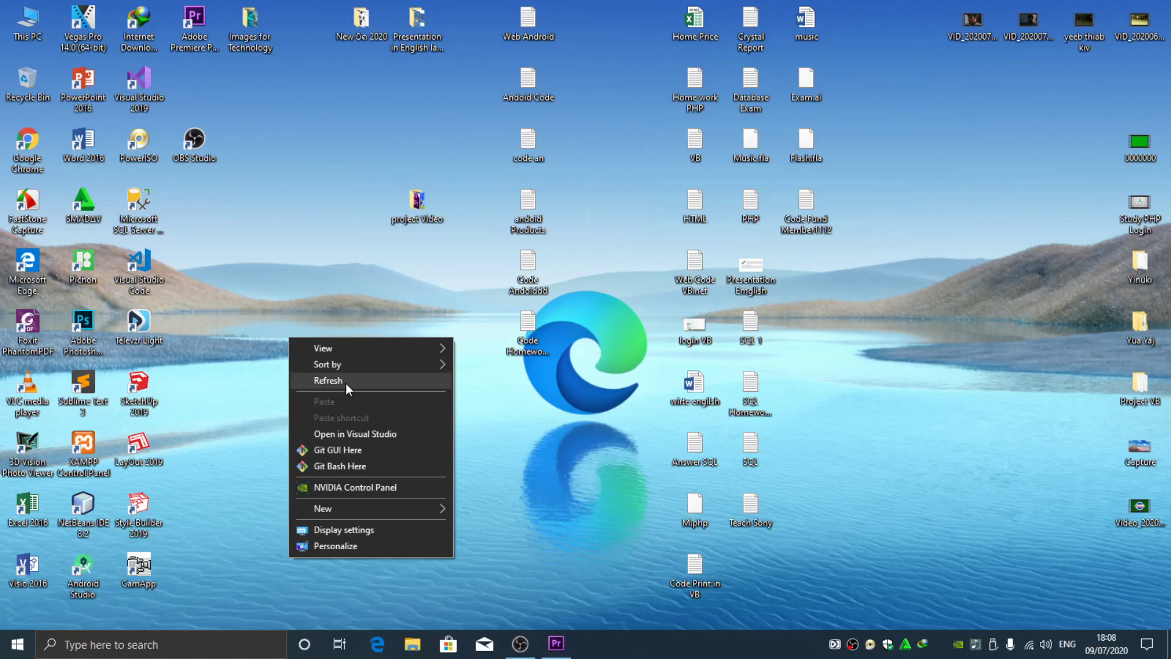
pyautogui.click(346, 383)
pyautogui.doubleClick(417, 202)
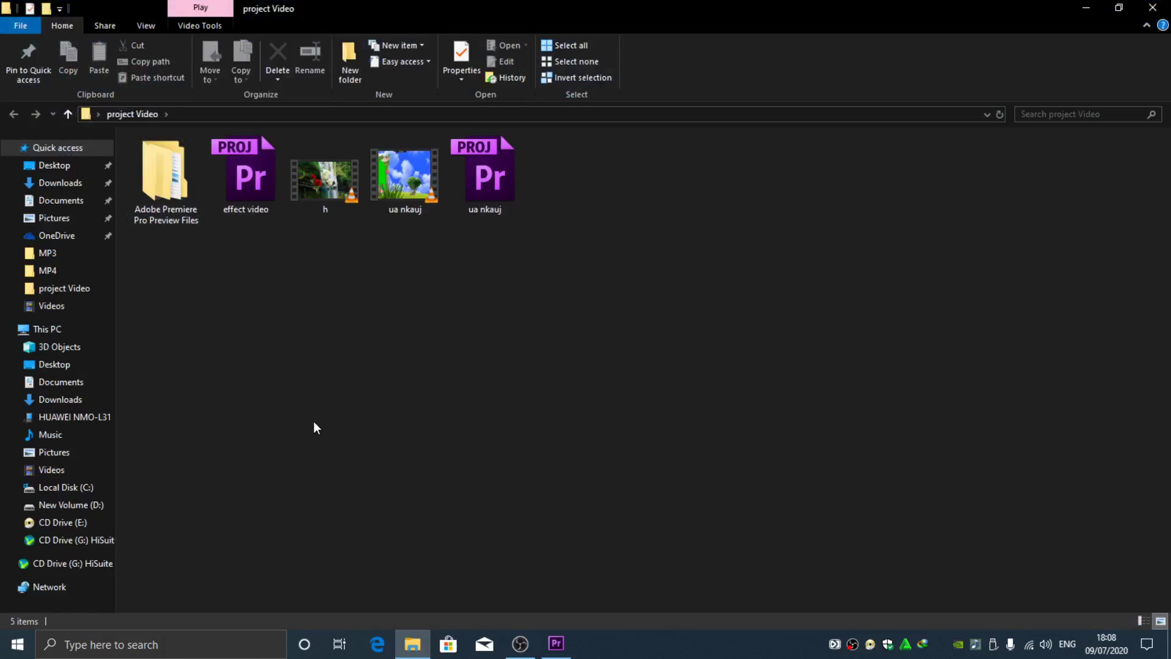
pyautogui.rightClick(320, 295)
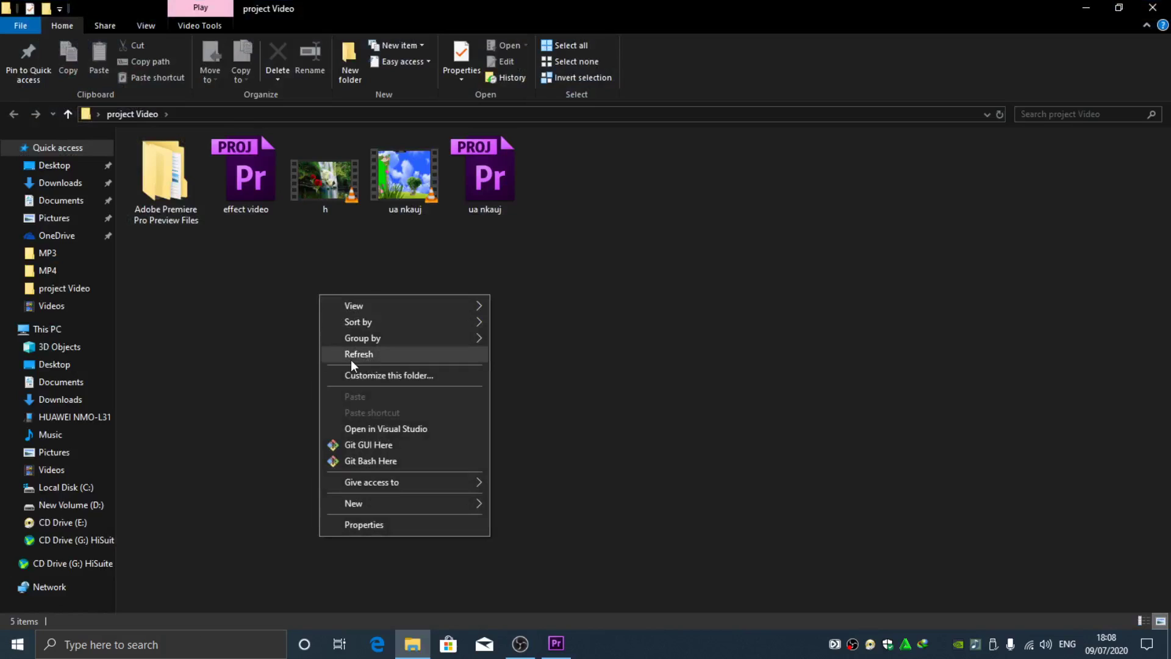
pyautogui.click(373, 355)
# Play the exported ua nkauj video in VLC media player, raise the volume to 115%, and minimize the player
pyautogui.doubleClick(412, 174)
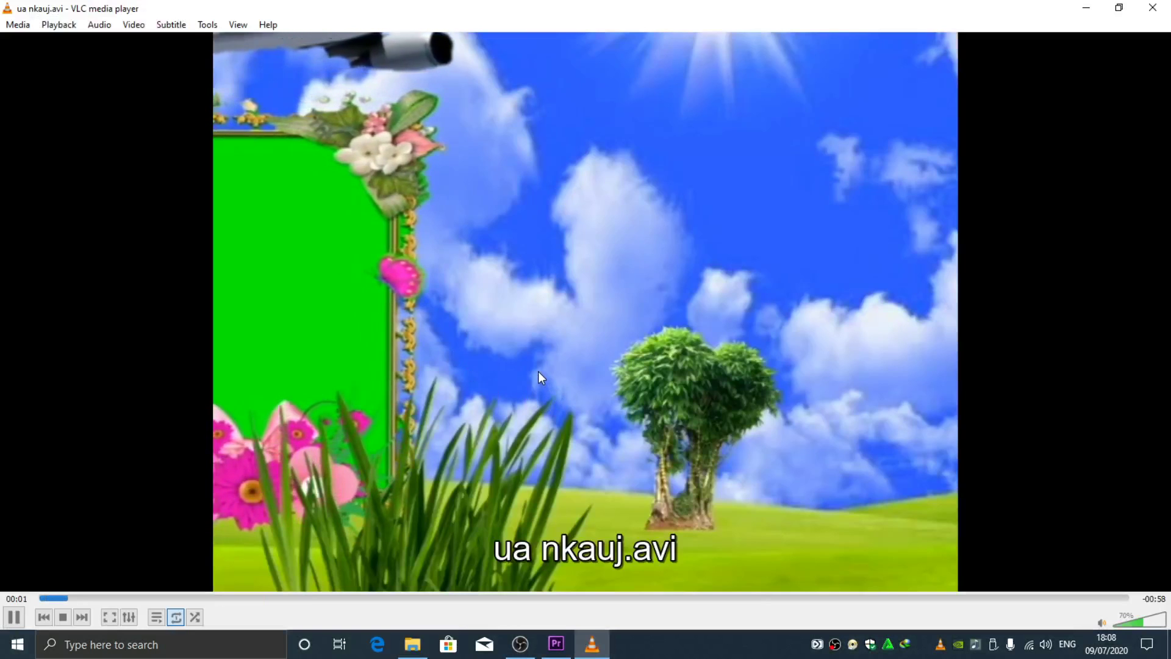
pyautogui.scroll(9, 536, 355)
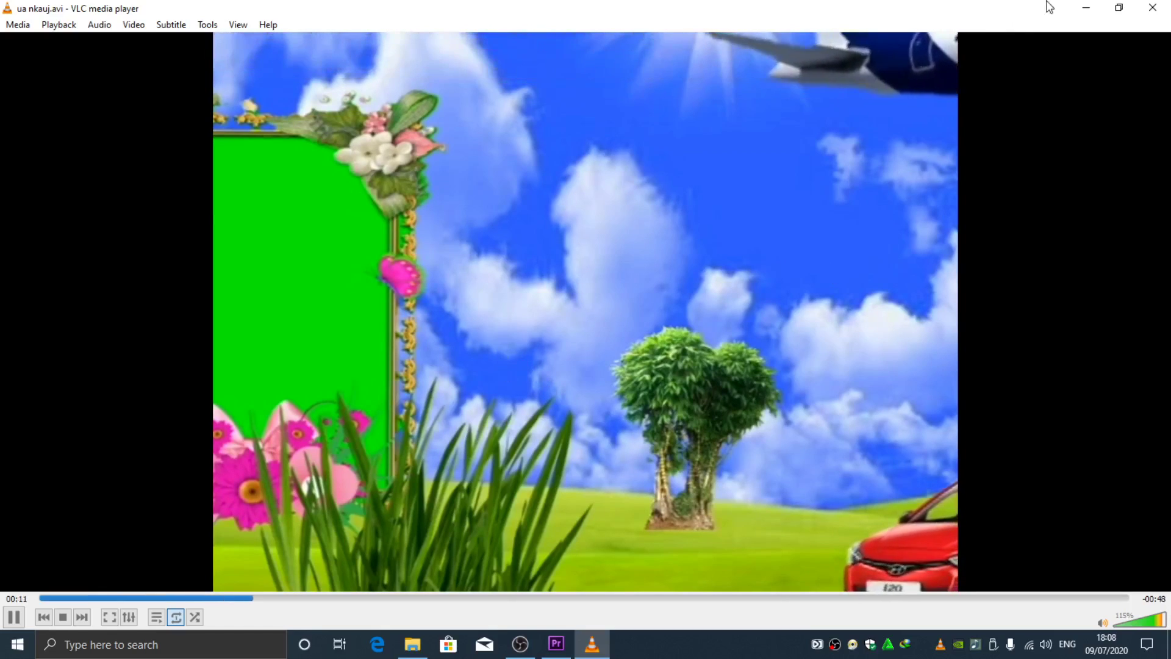
pyautogui.click(1075, 10)
pyautogui.rightClick(479, 304)
pyautogui.click(383, 269)
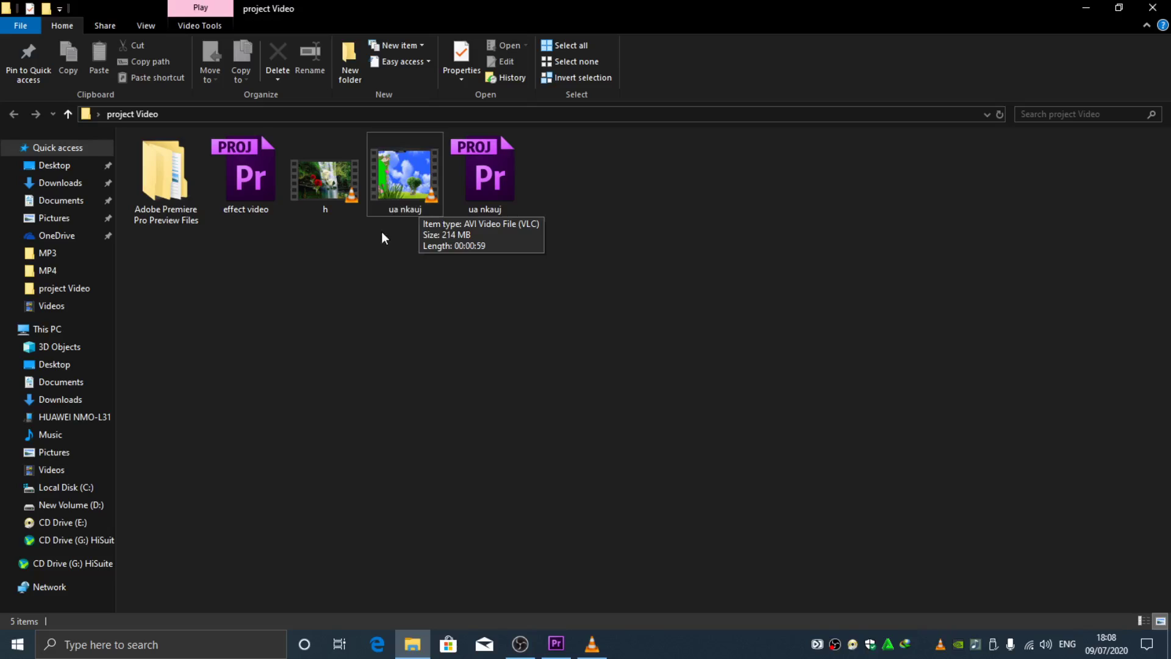
pyautogui.rightClick(383, 249)
pyautogui.click(445, 312)
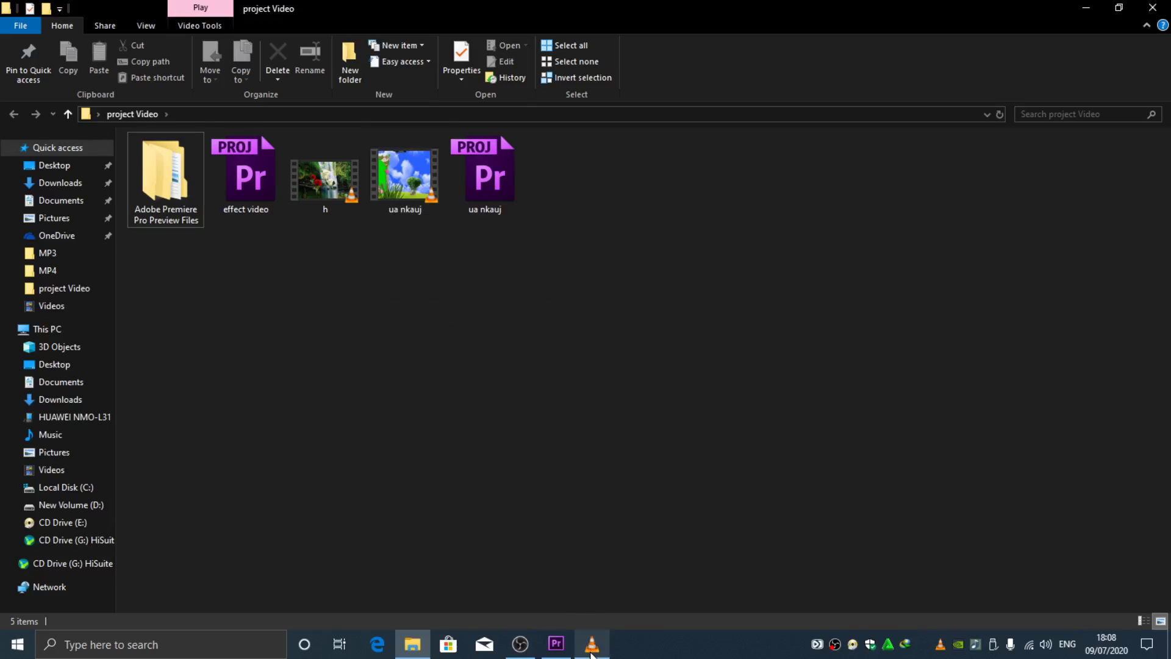
# Switch back to VLC media player to watch more of the exported ua nkauj video, then close the player
pyautogui.click(556, 644)
pyautogui.click(609, 577)
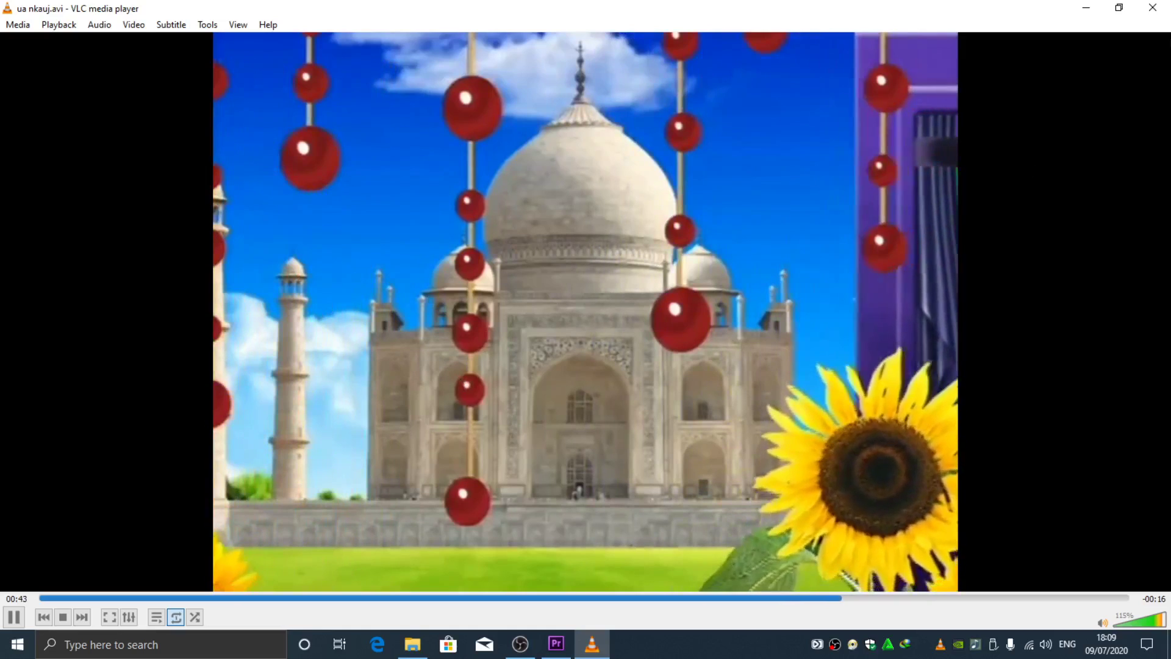
pyautogui.click(1152, 7)
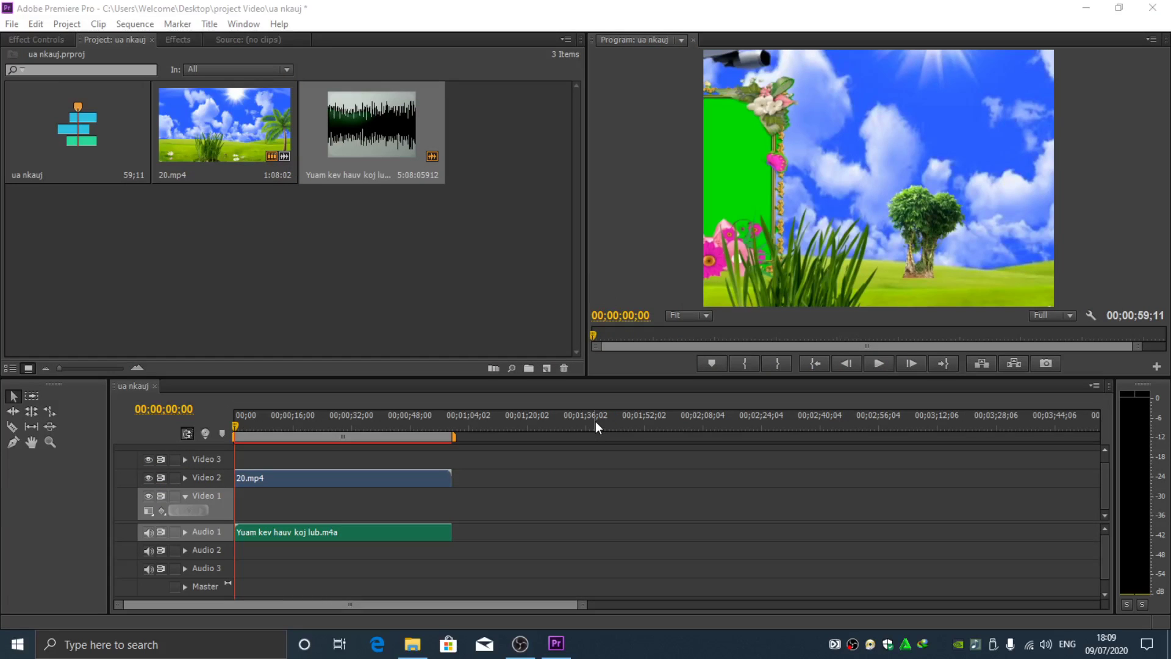
# Minimize the open windows, refresh the desktop, and switch to OBS Studio
pyautogui.click(346, 251)
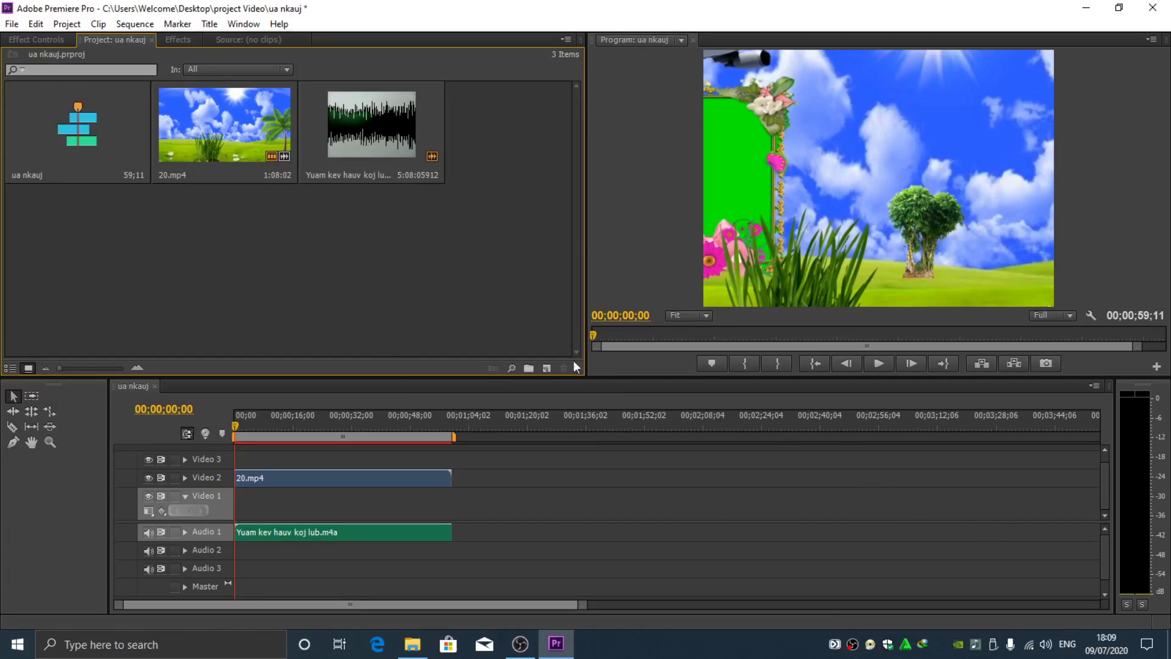
pyautogui.click(1085, 8)
pyautogui.click(1075, 8)
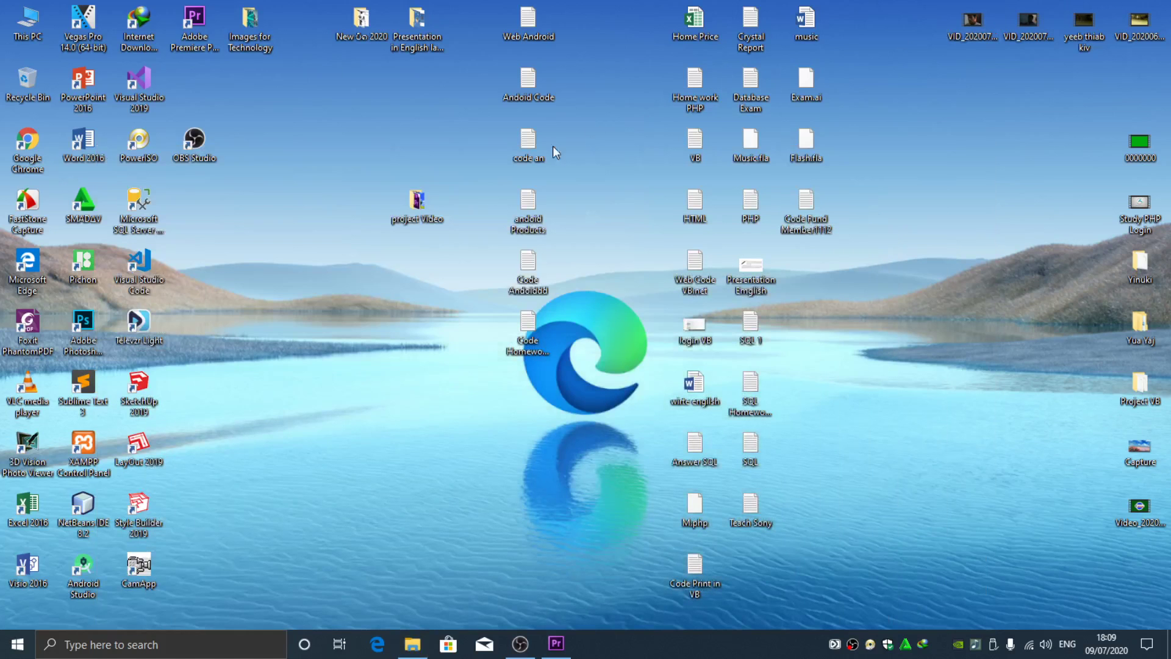
pyautogui.rightClick(306, 211)
pyautogui.click(354, 259)
pyautogui.click(520, 643)
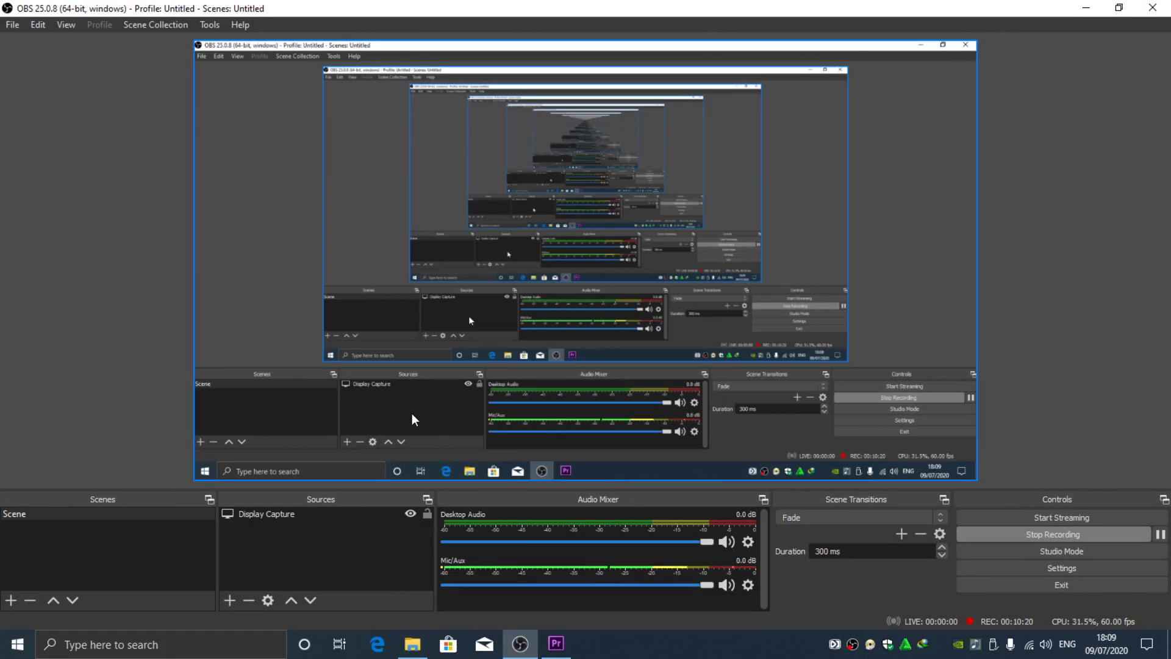